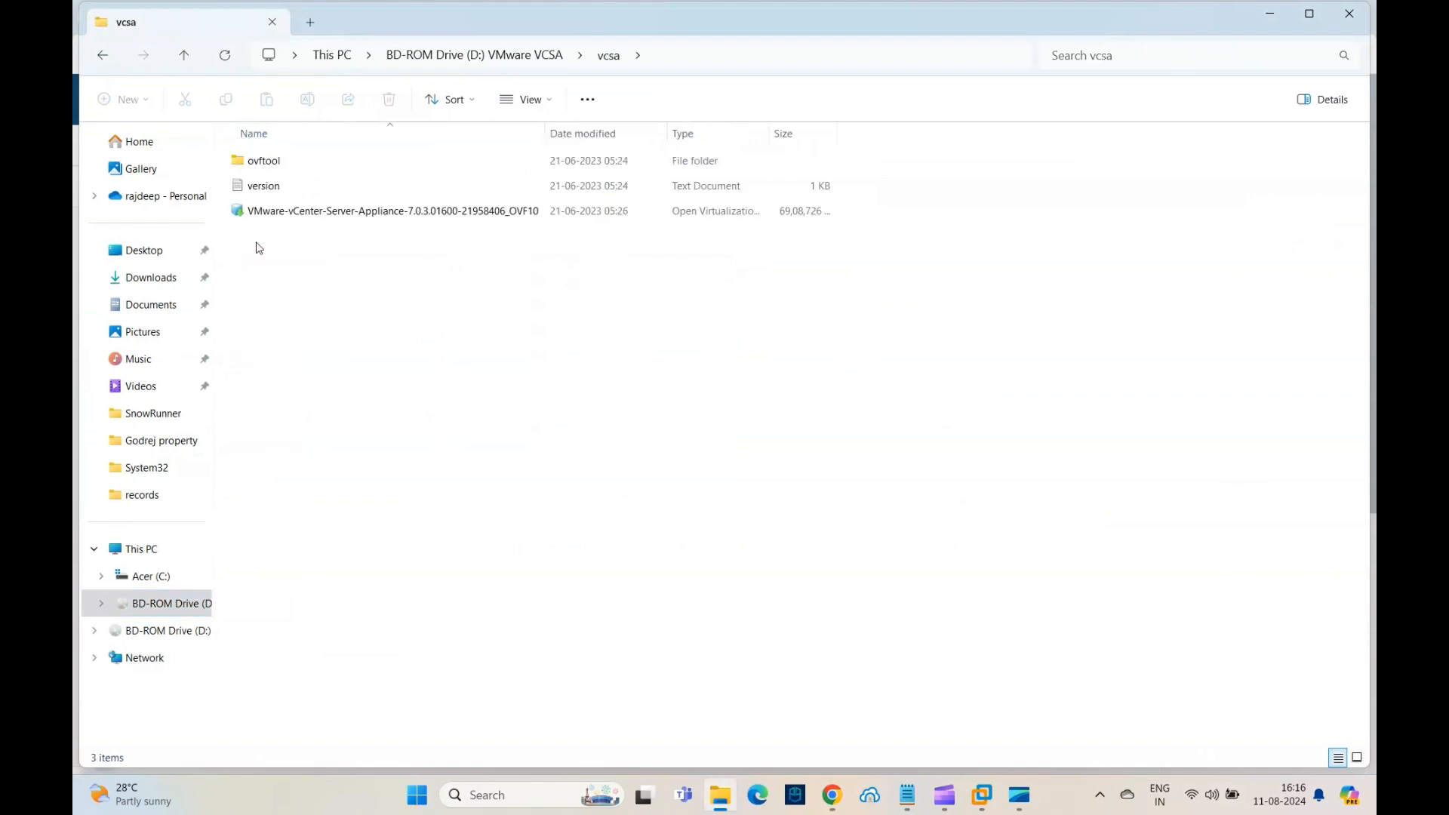
Eject the mounted VMware VCSA disc image from the BD-ROM drive (D:)
left_click(383, 215)
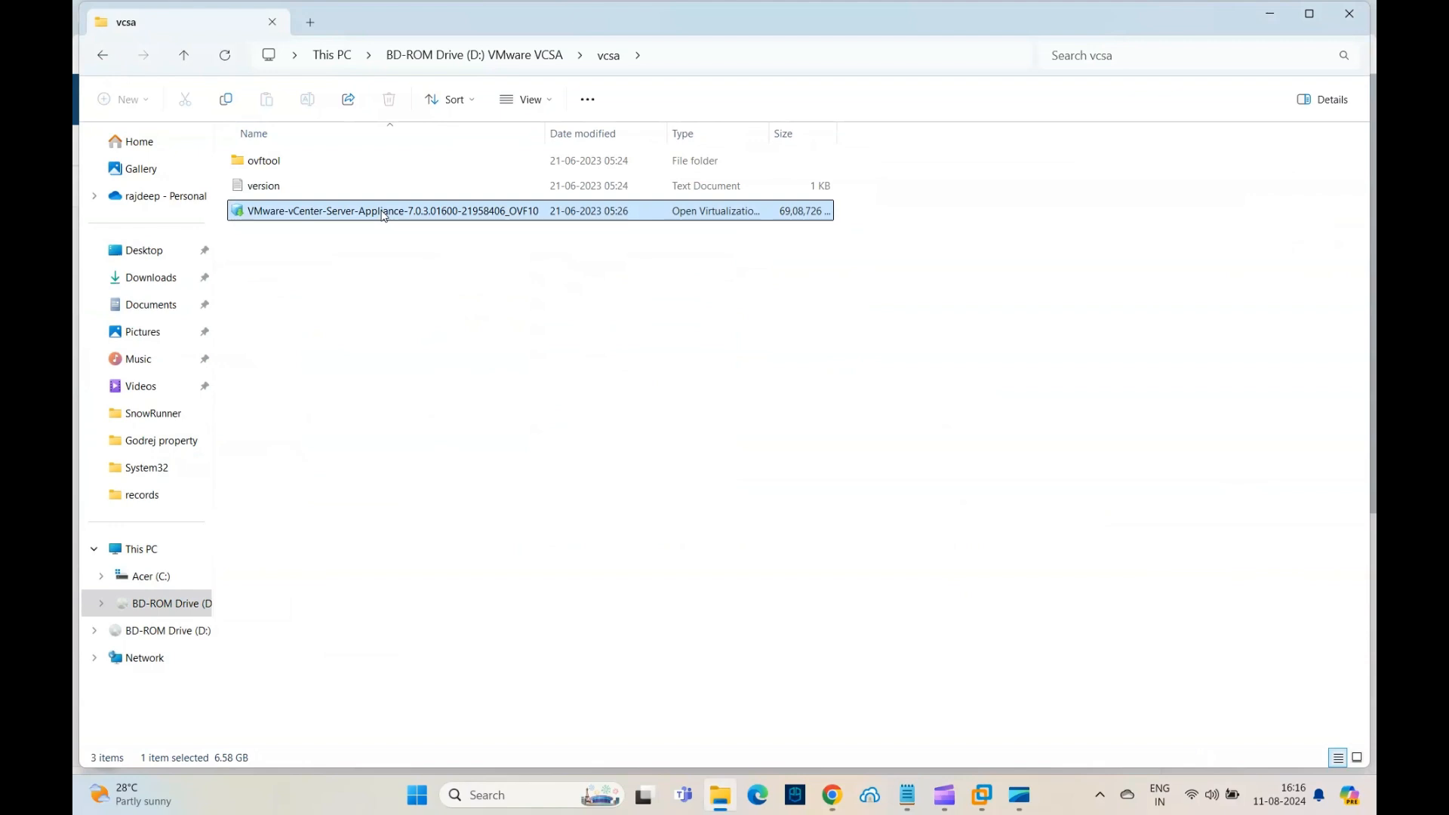
right_click(154, 611)
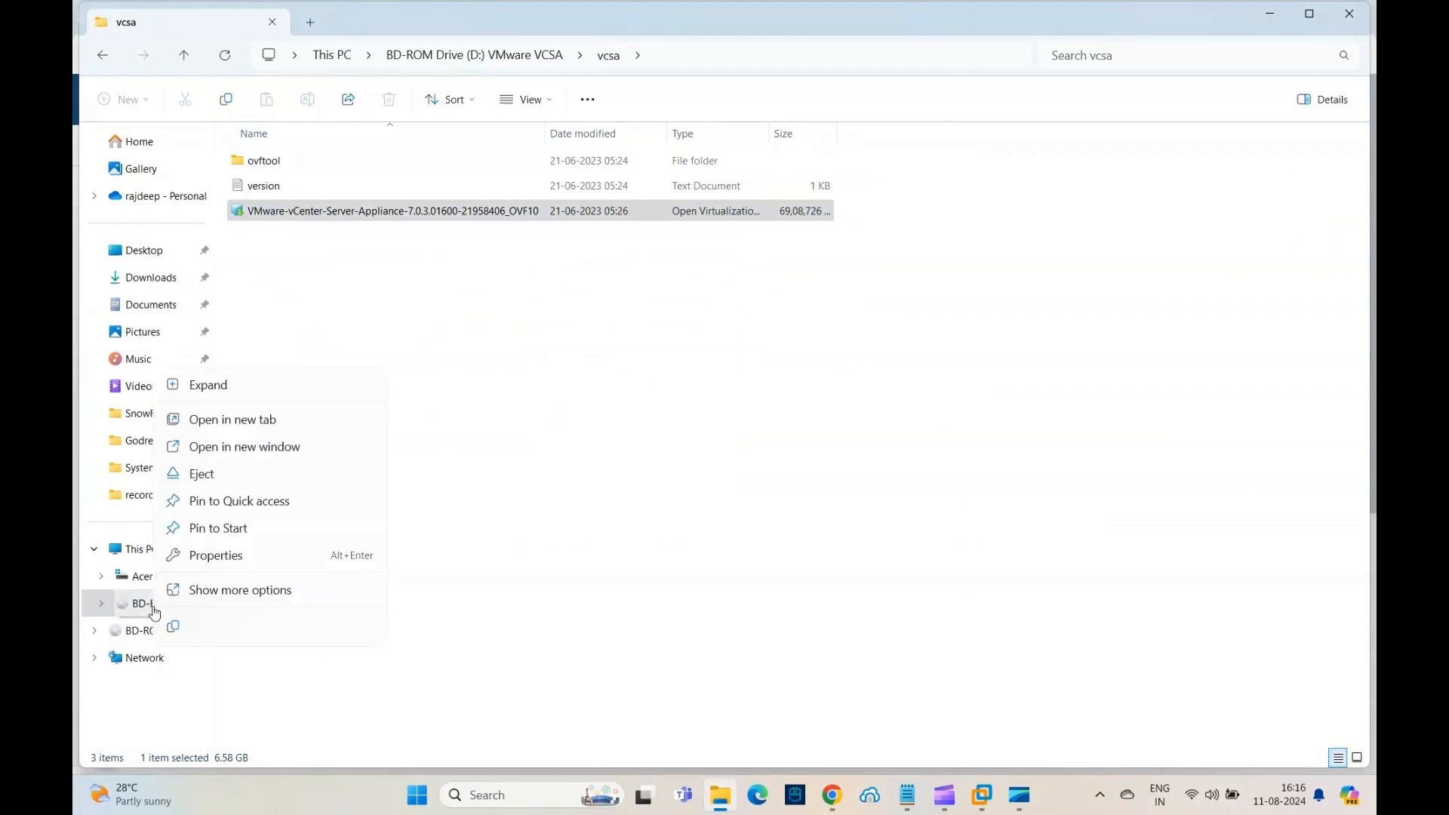
left_click(226, 475)
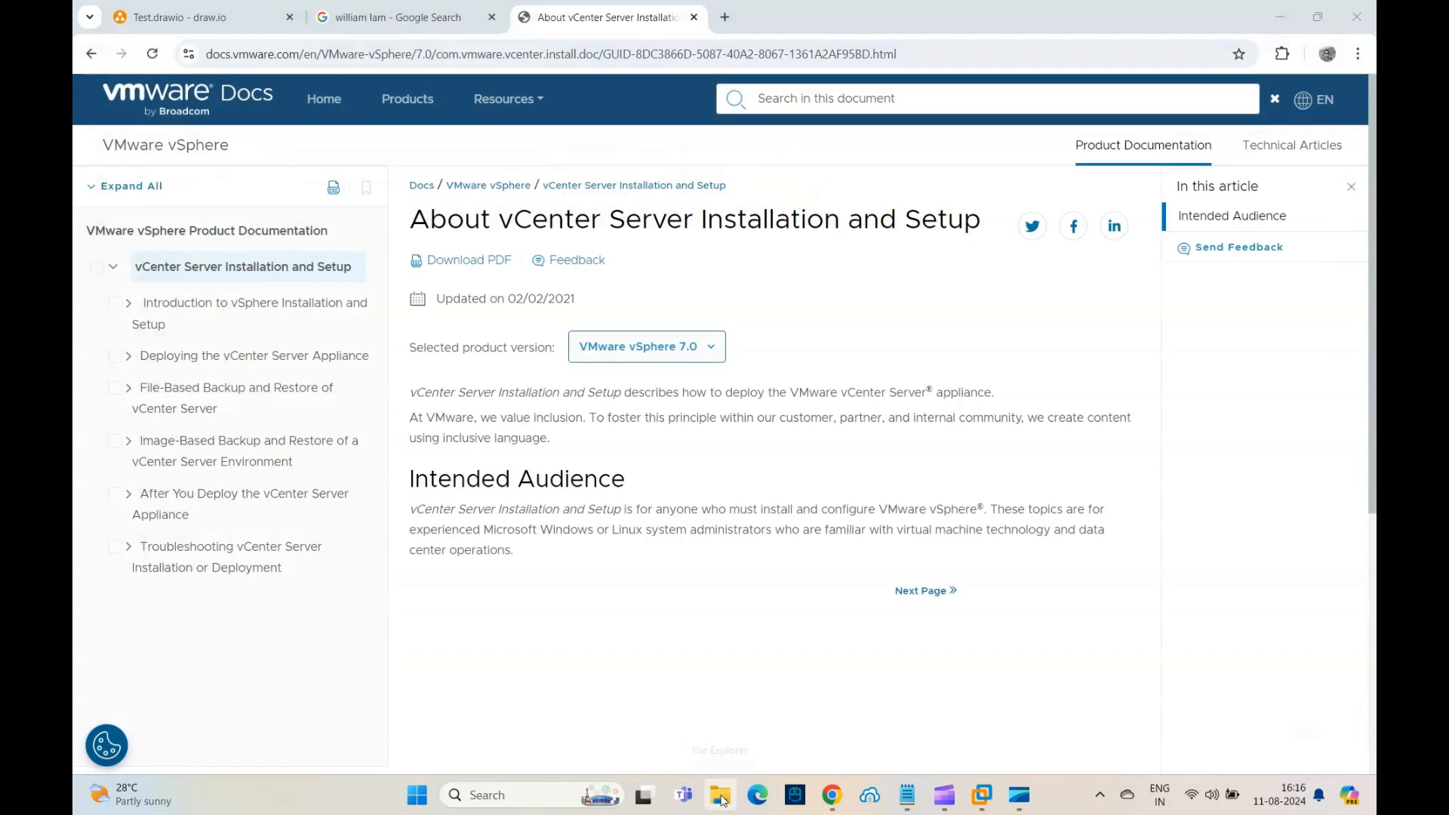
Look over the open web search results on vCenter appliance deployment and minimize the browser
left_click(393, 17)
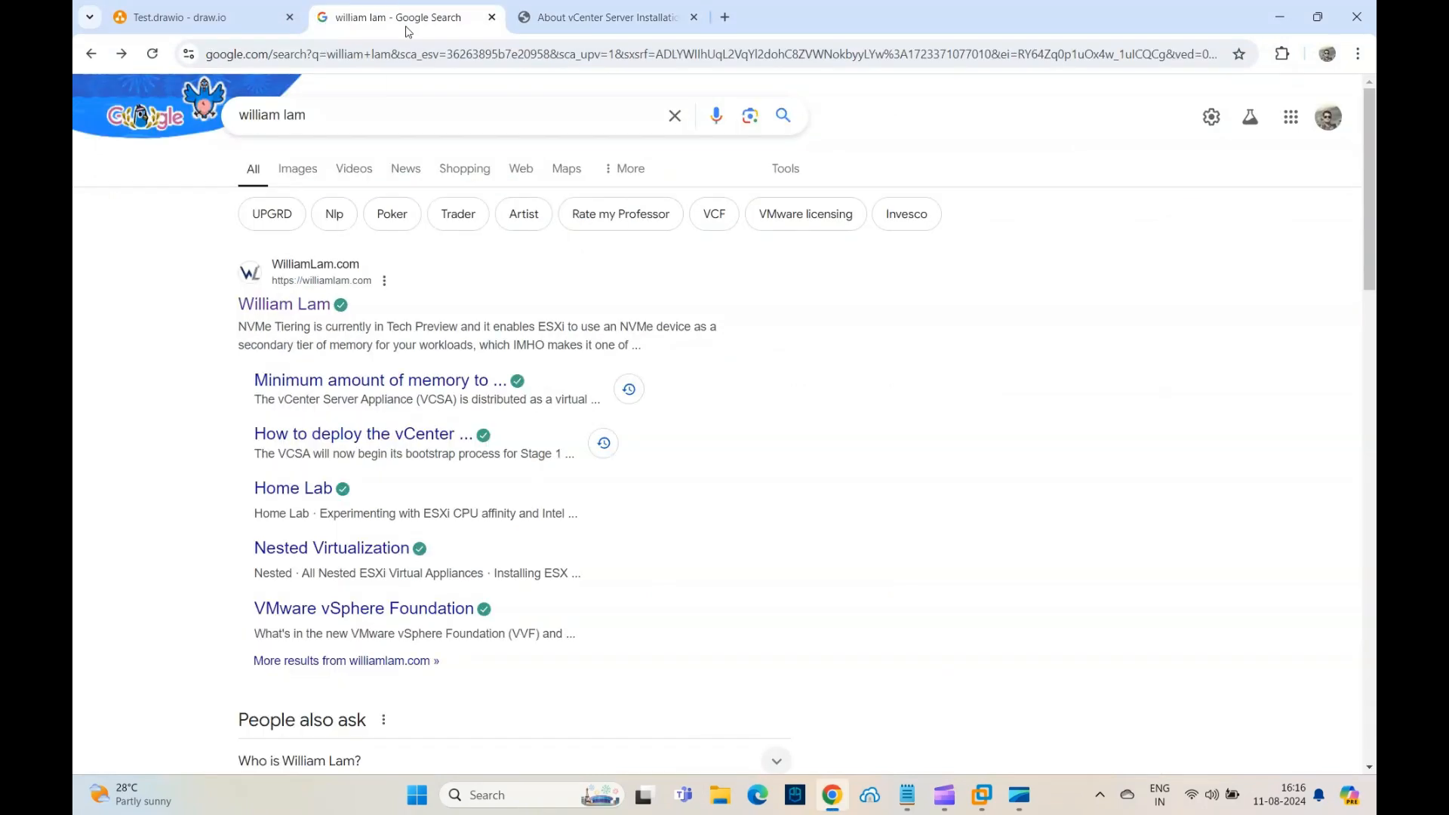
left_click(335, 117)
left_click(115, 387)
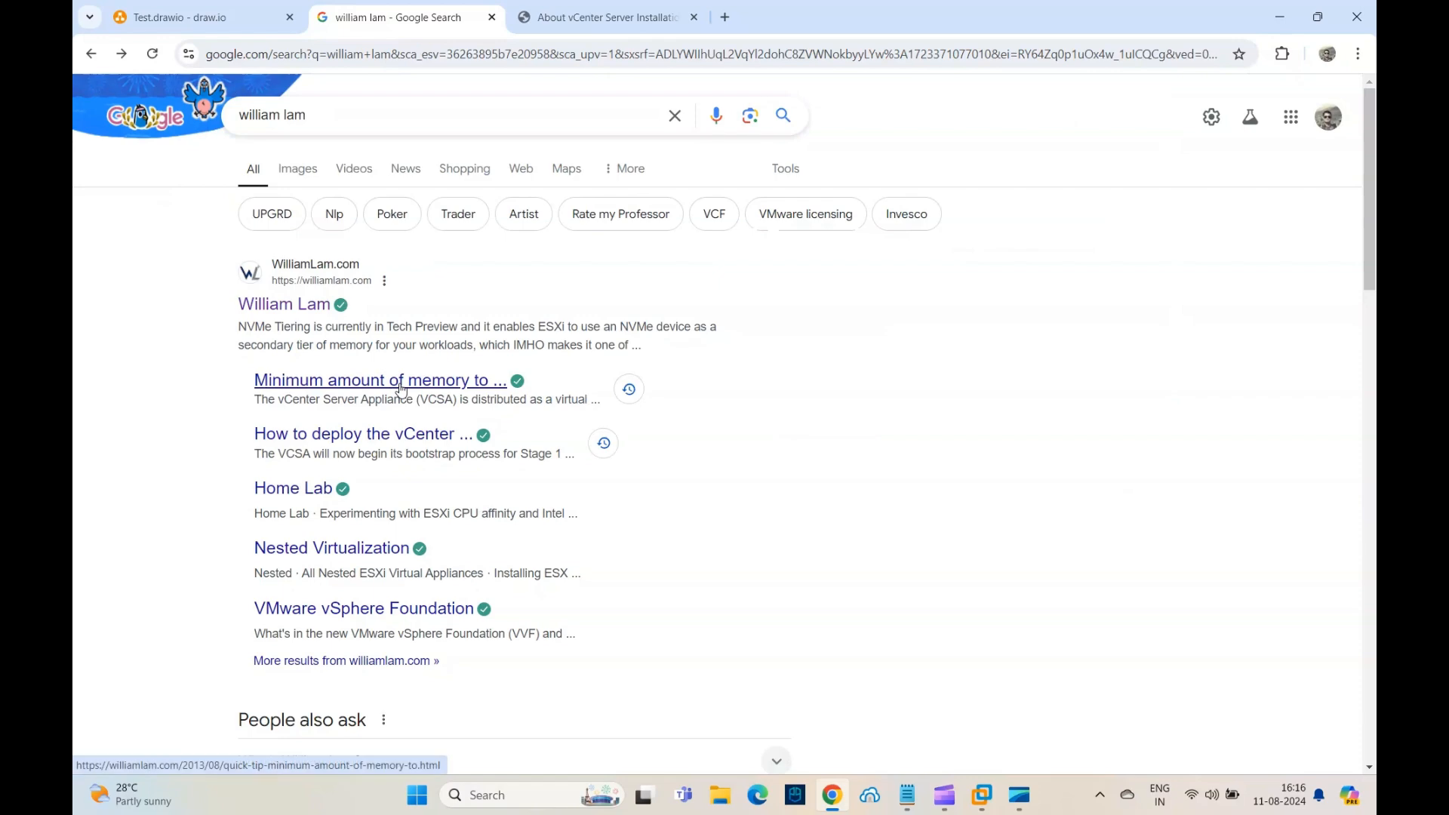
left_click(1287, 23)
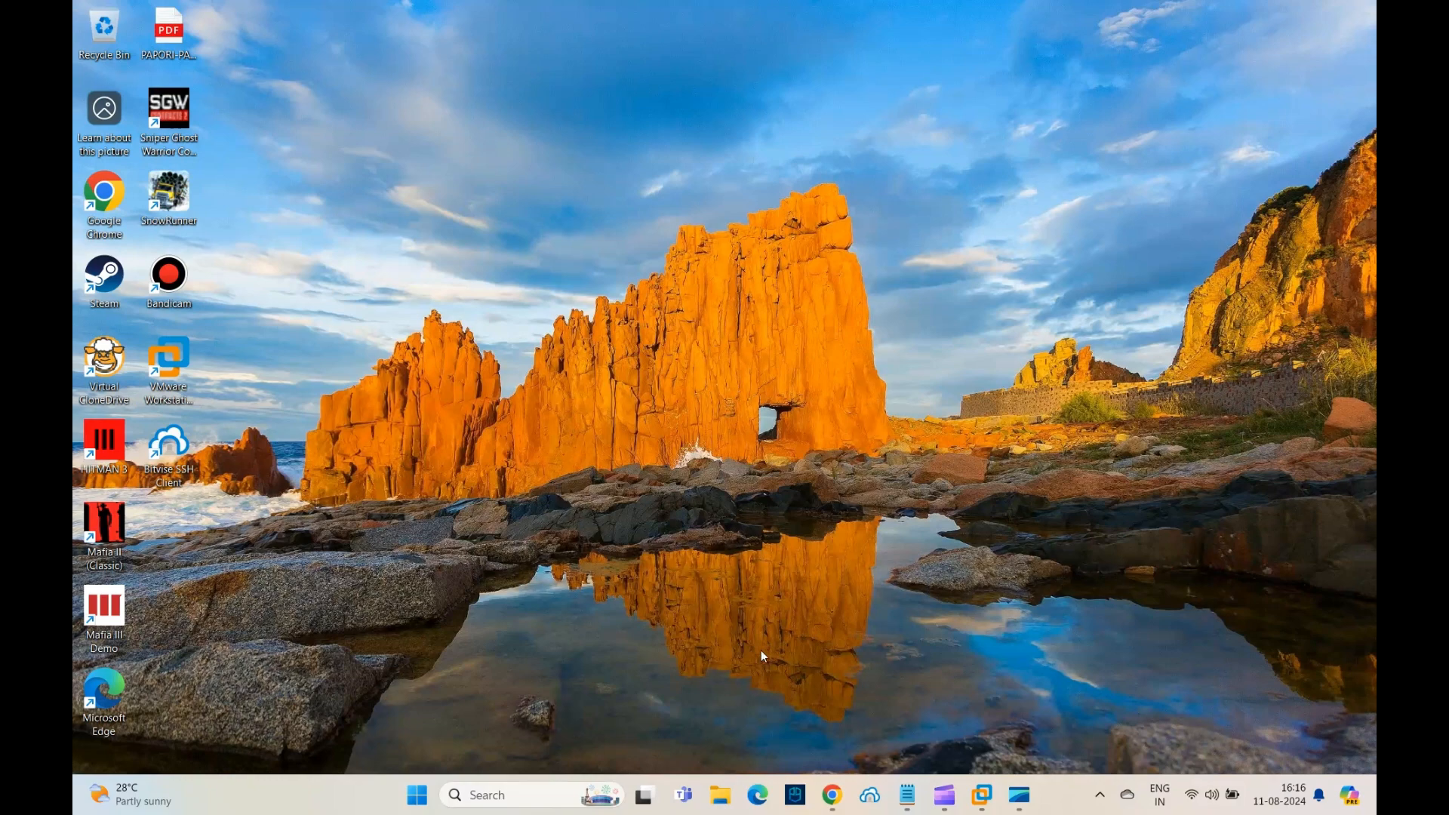
Find Command Prompt with the search term cmd and run it as administrator
left_click(489, 794)
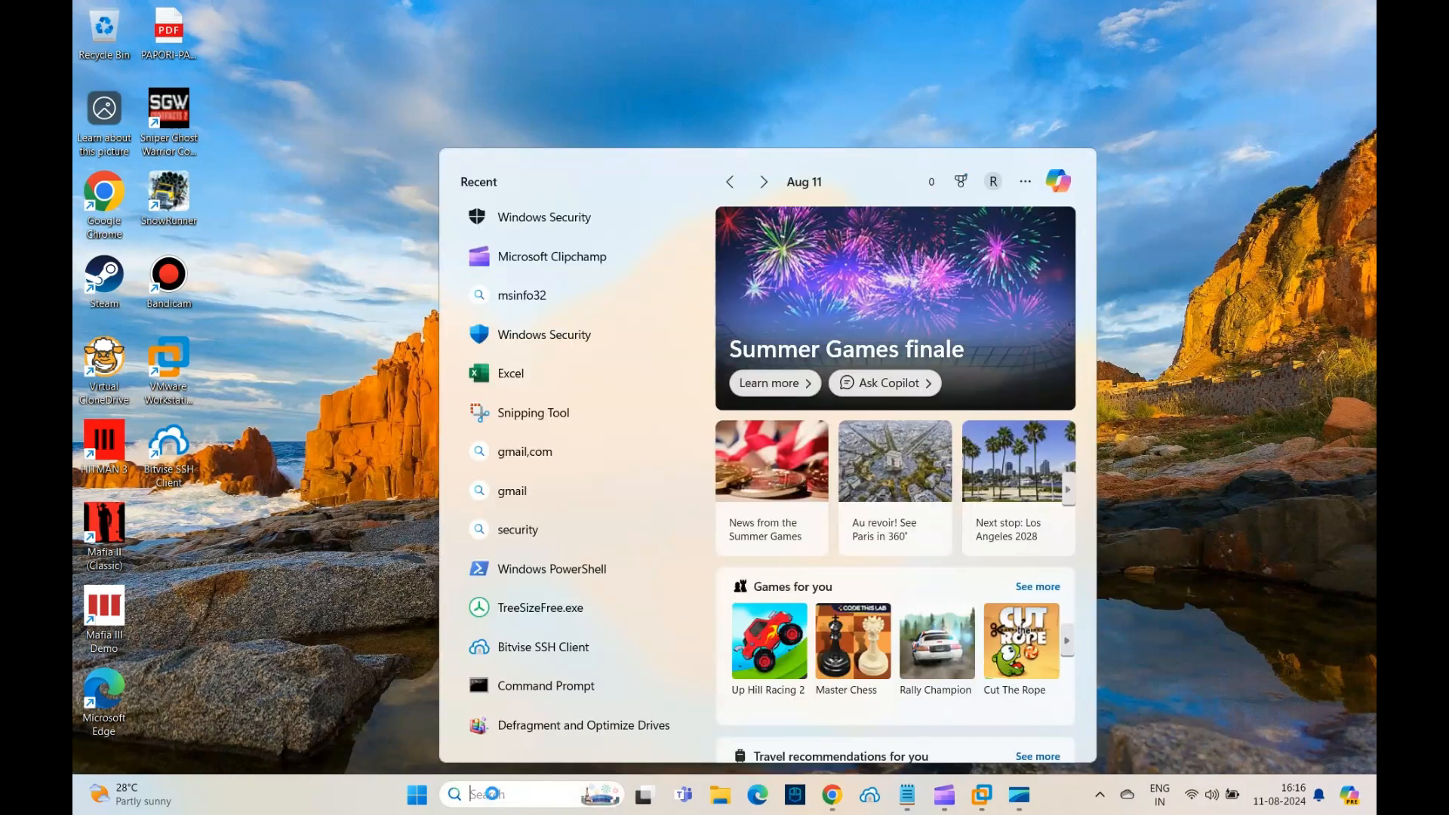
type("cmd")
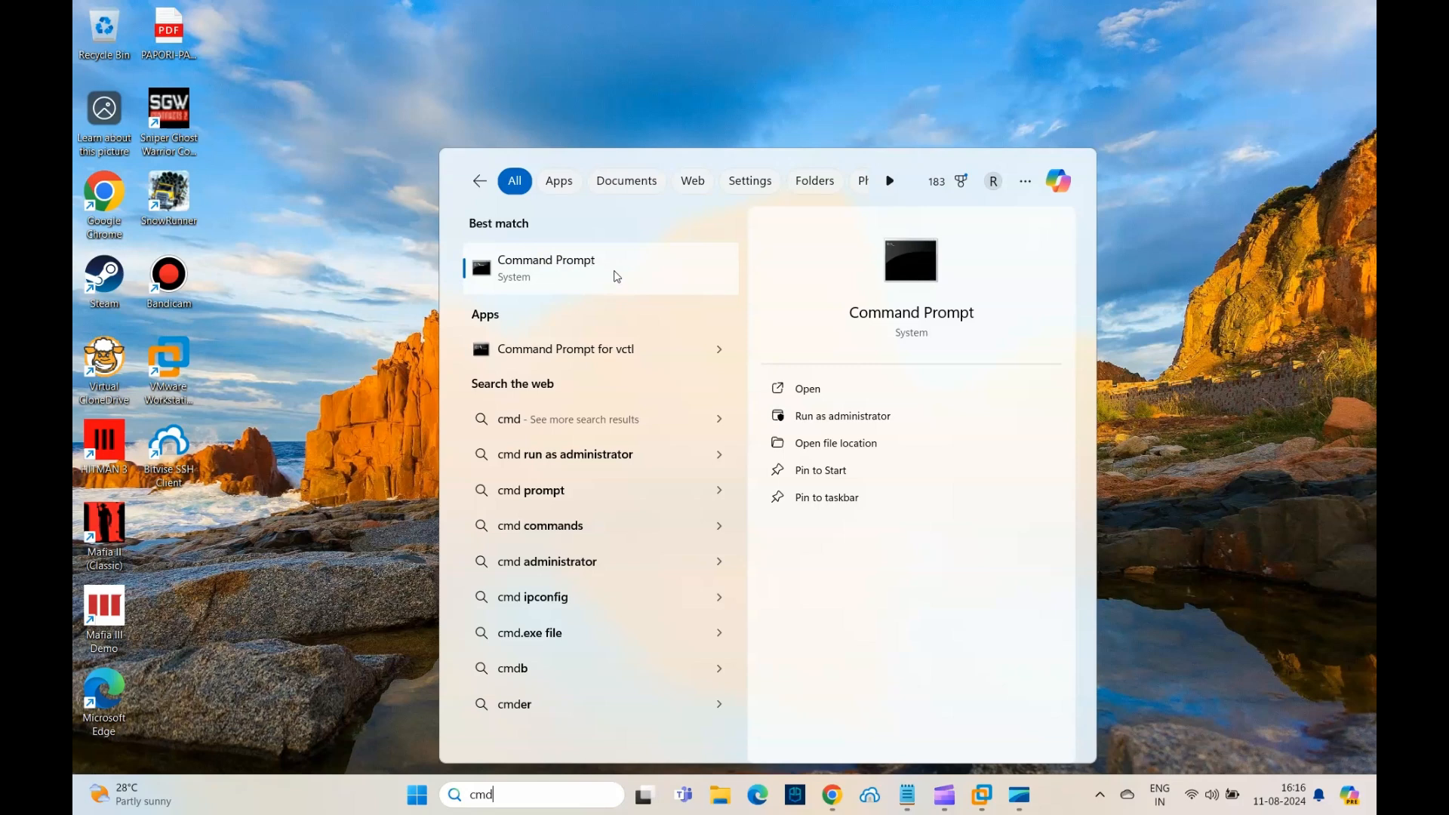
left_click(901, 421)
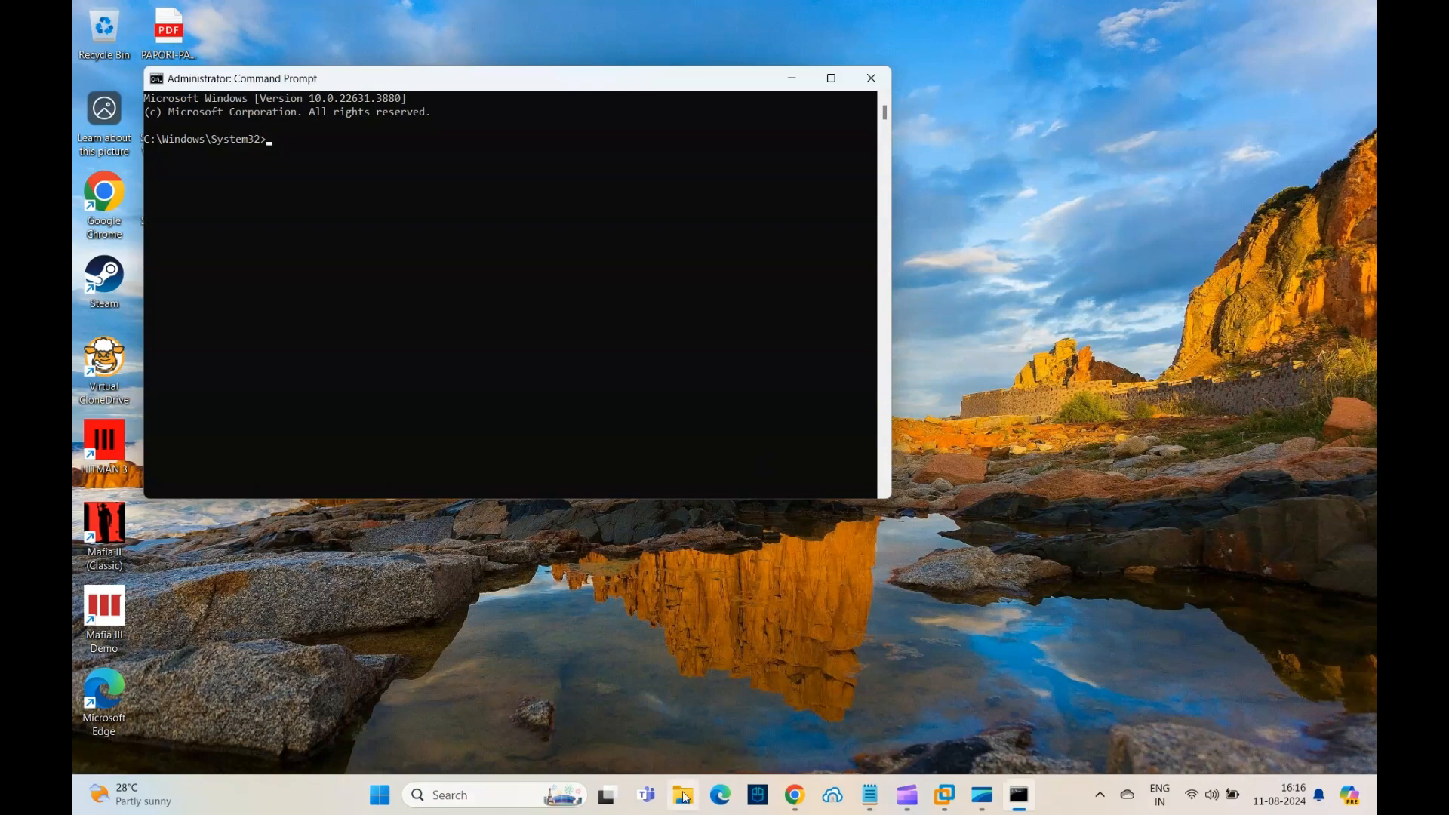
Extract the VMware-VCSA-all-7.0.3-21958406 image in C:\VMs\ISO into a folder of the same name with WinRAR
left_click(684, 795)
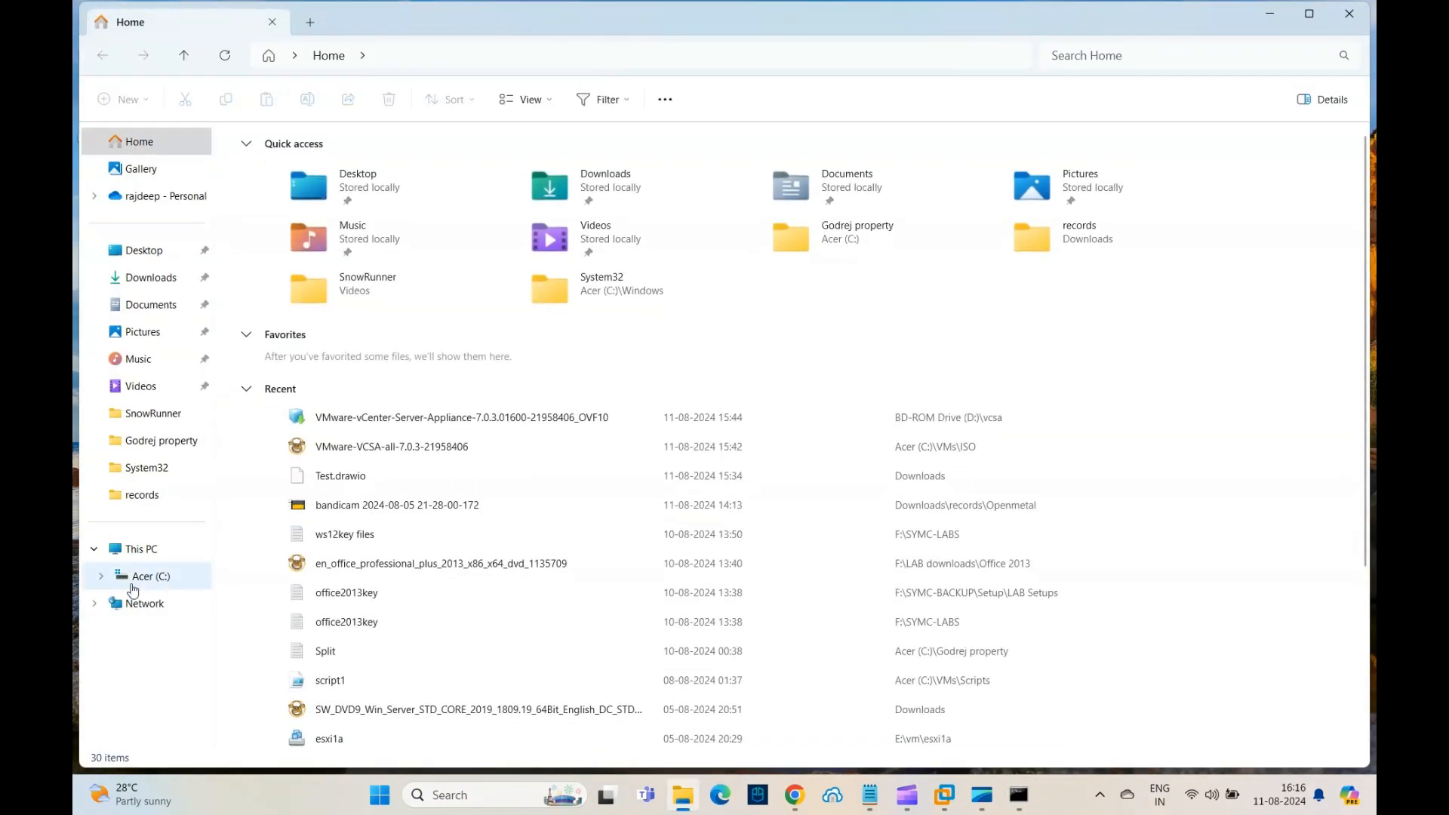
left_click(132, 588)
double_click(251, 336)
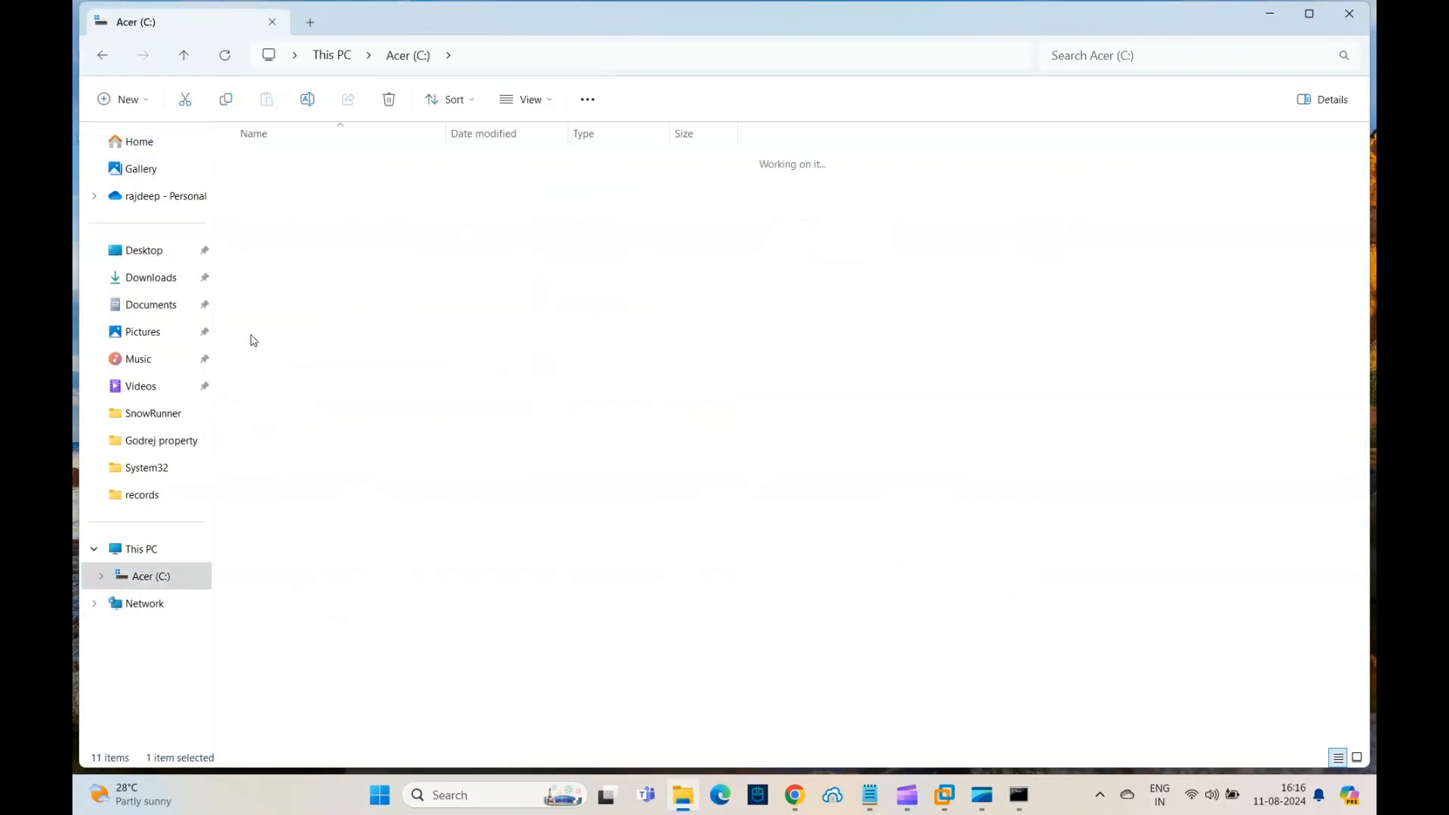
double_click(254, 187)
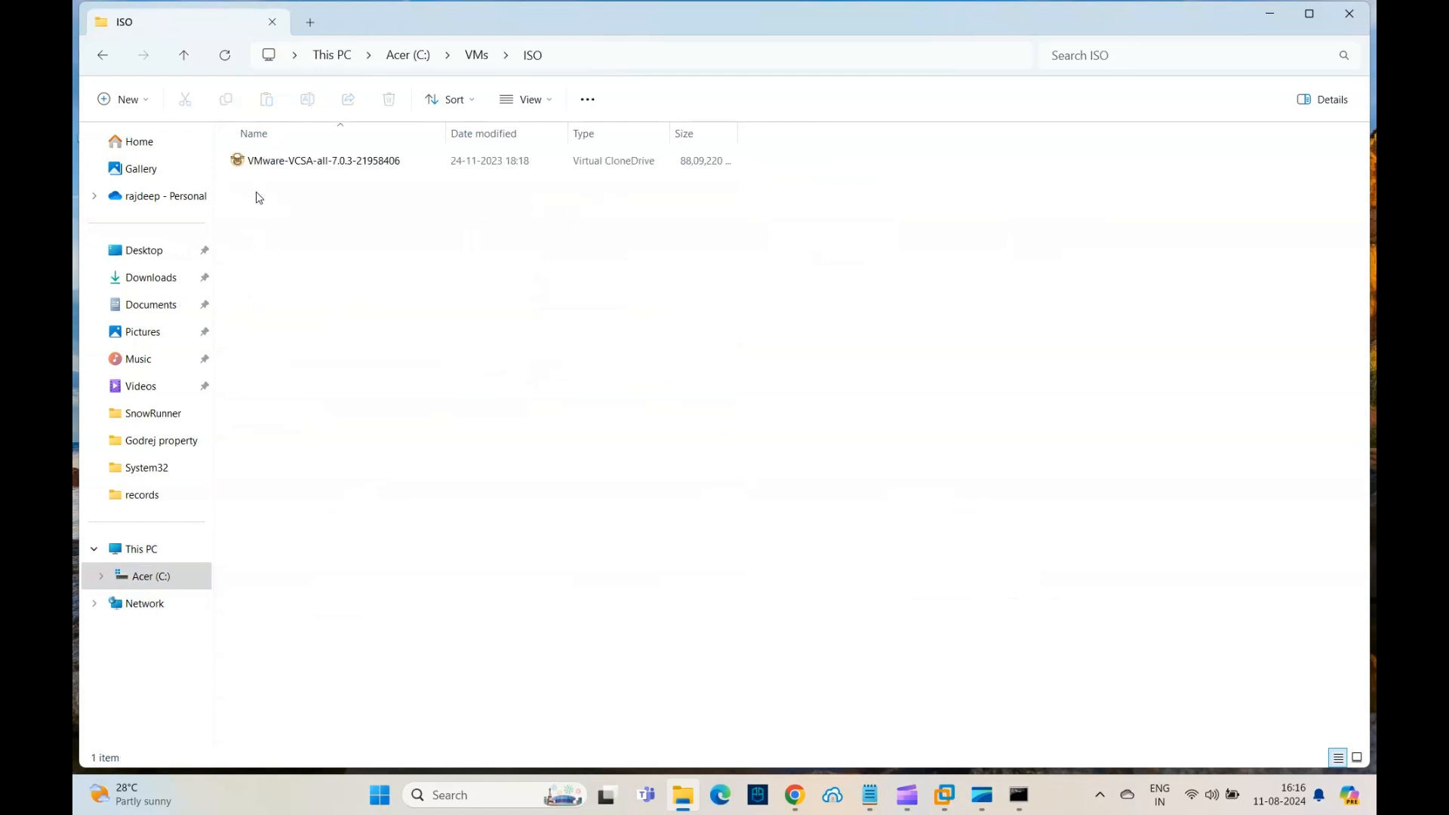
left_click(365, 174)
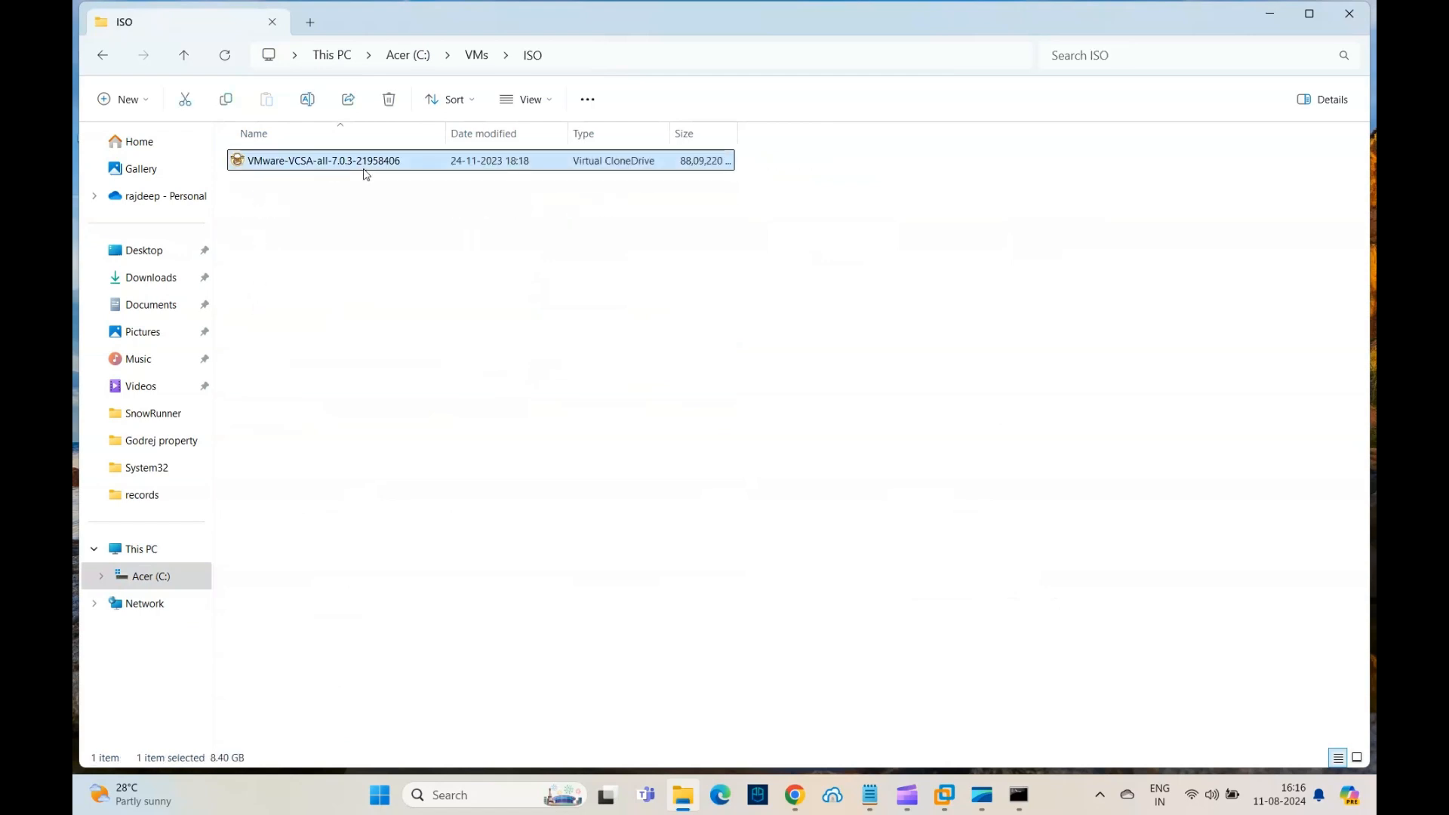
right_click(365, 174)
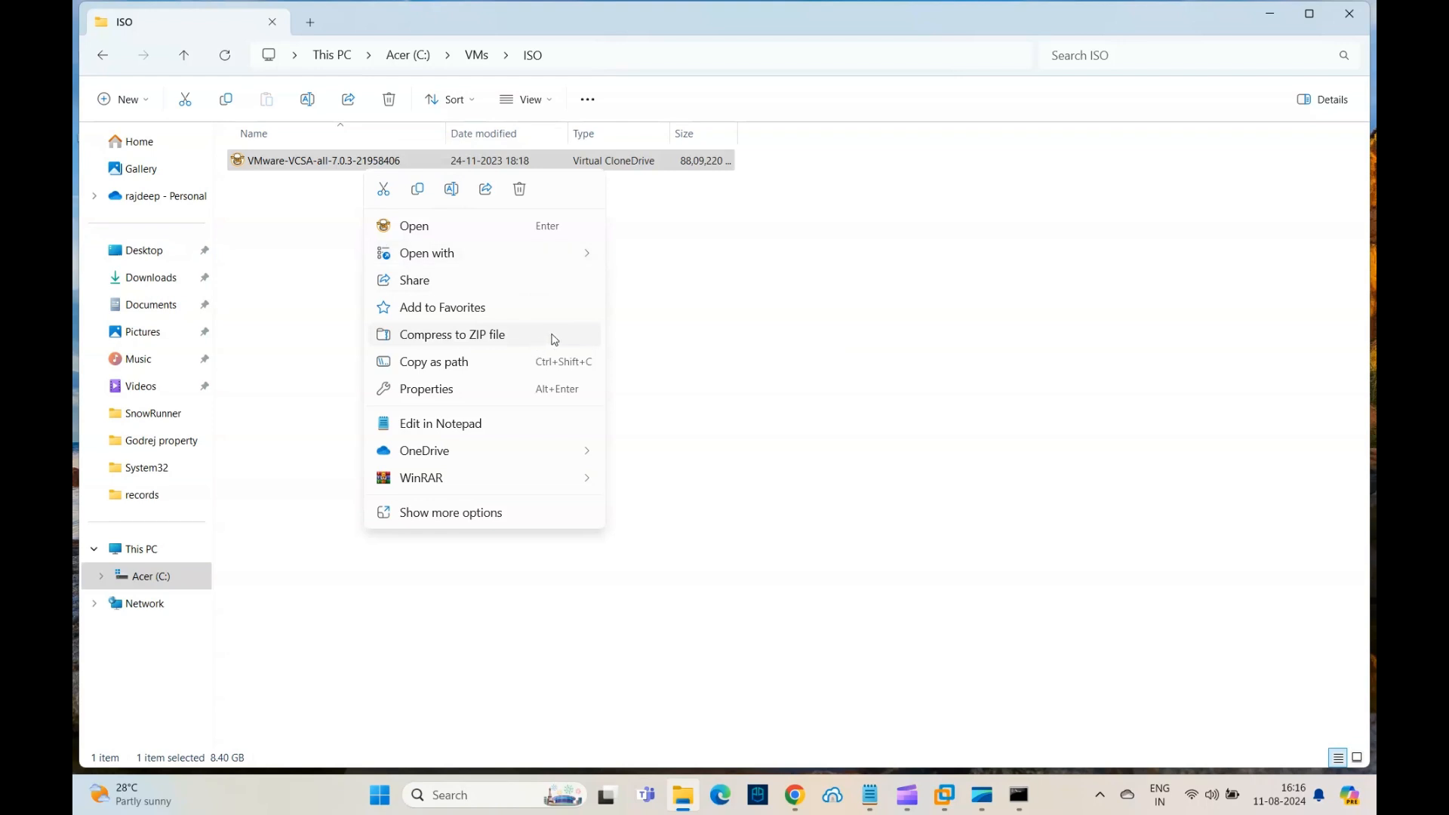
mouse_move(586, 483)
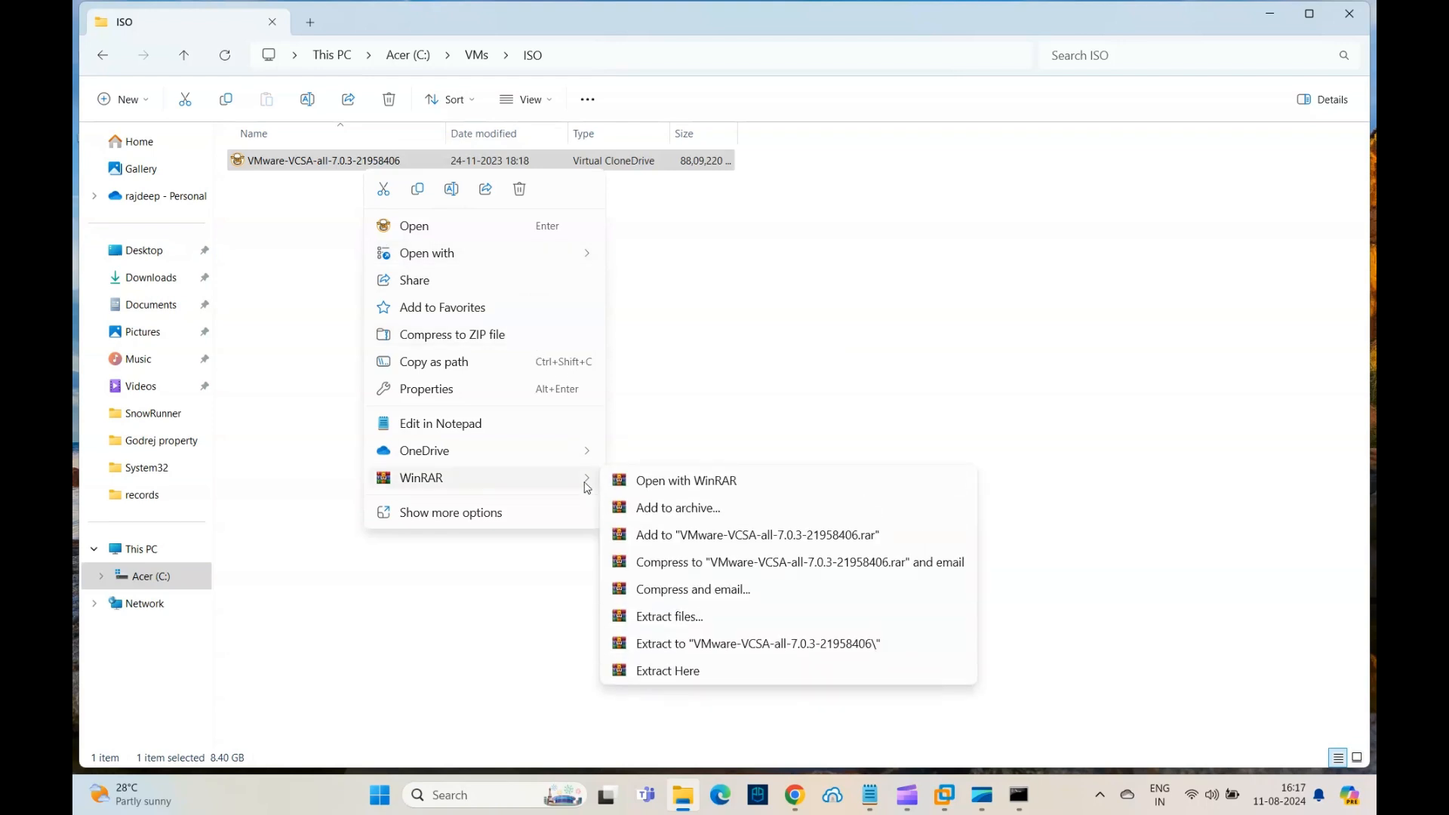
left_click(720, 644)
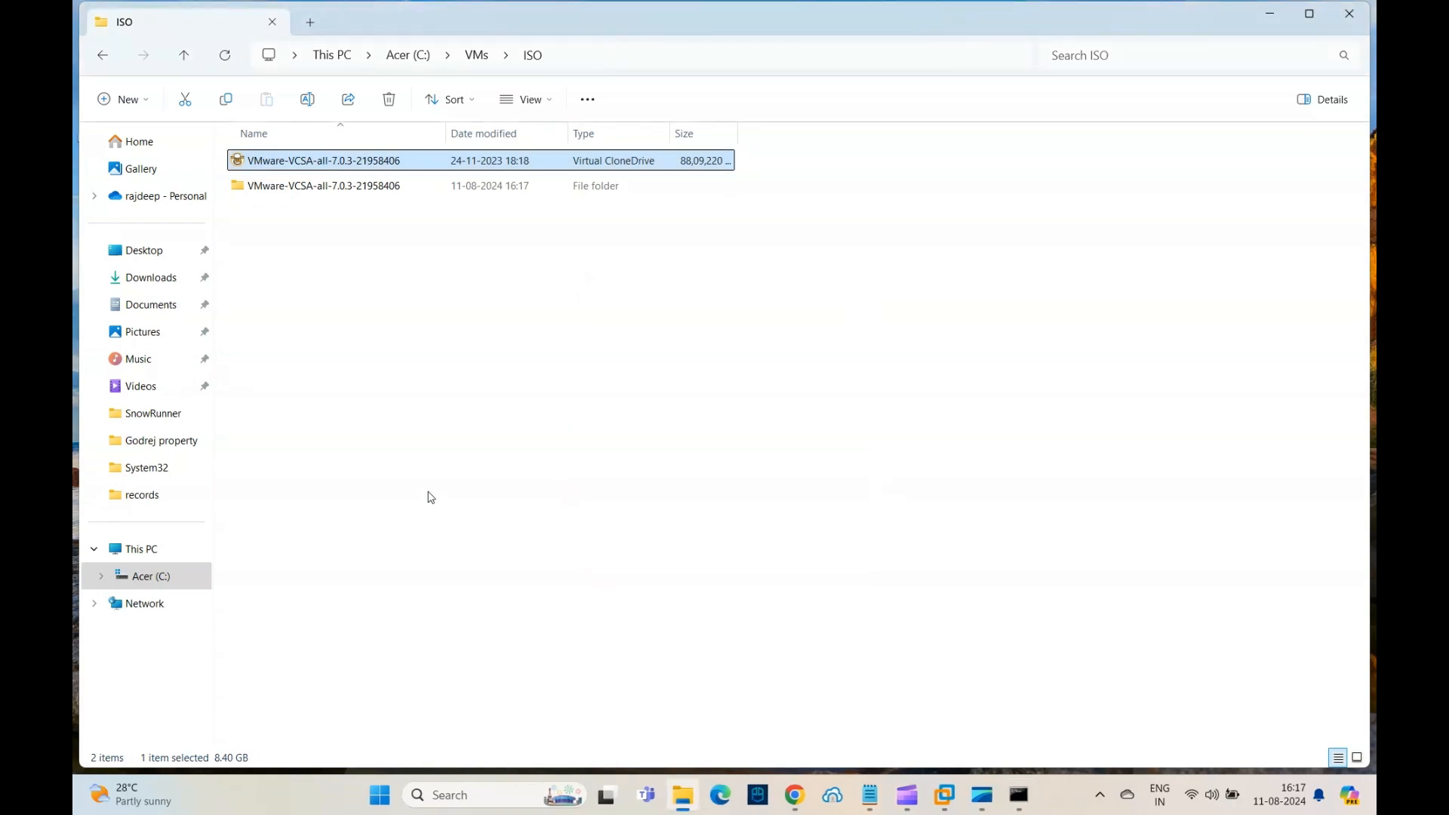
Check the contents of the vcsa folder inside the extracted image and return to its parent folder
double_click(289, 194)
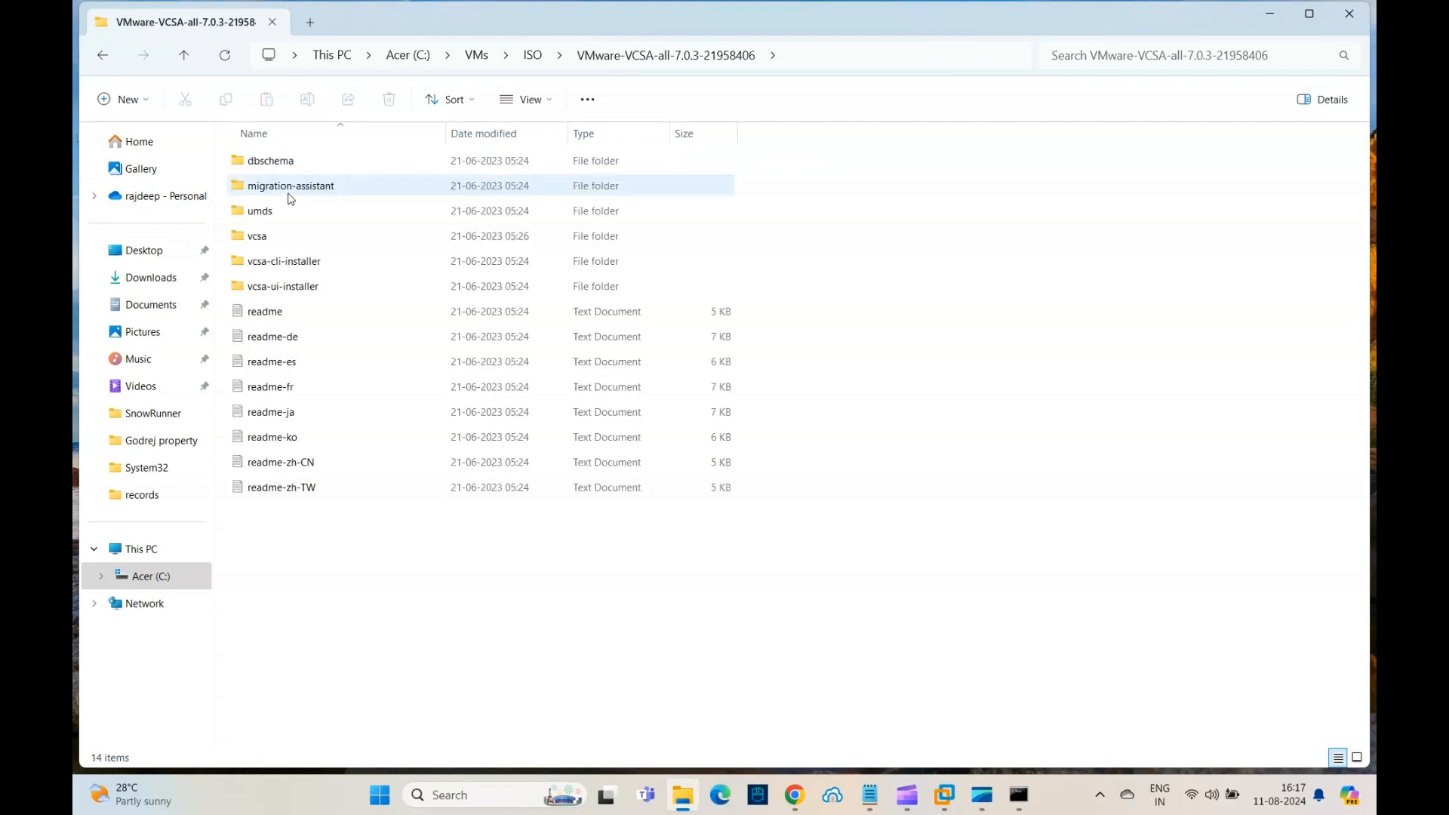
double_click(257, 237)
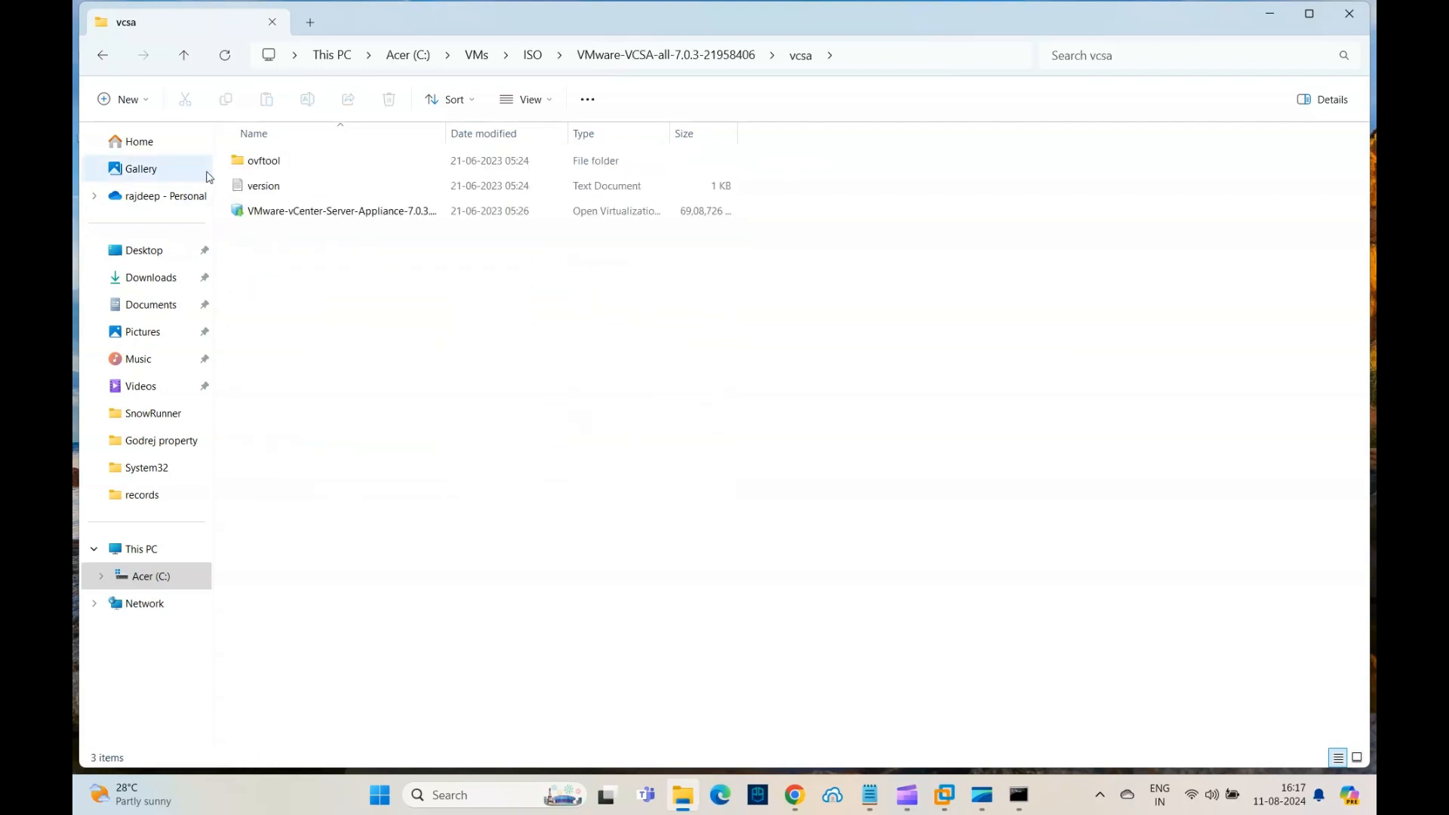
left_click(101, 61)
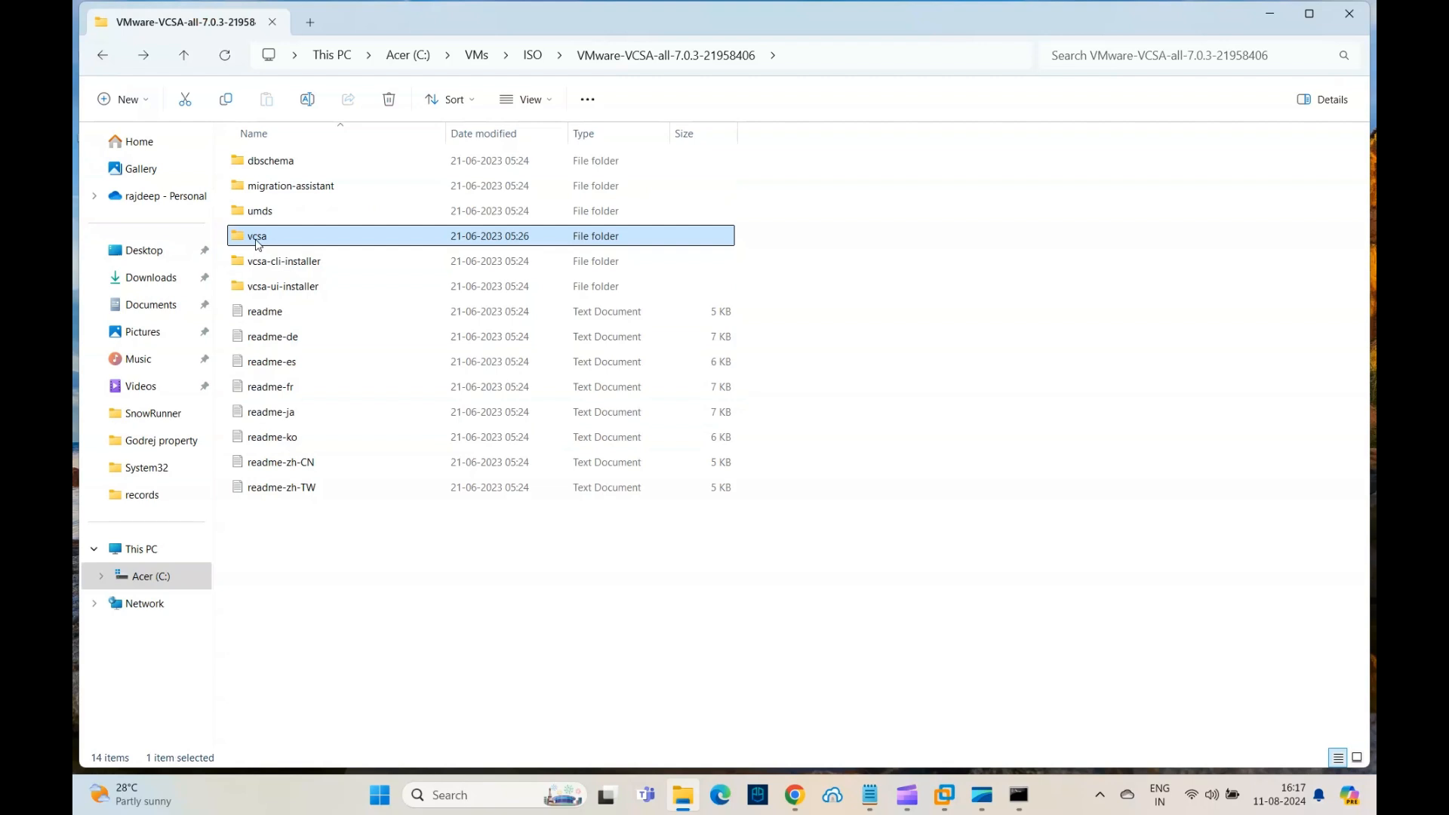
Move the Command Prompt window clear of the folder list and change its directory to c:\VMs\ISO\VMware-VCSA-all-7.0.3-21958406
left_click(1018, 797)
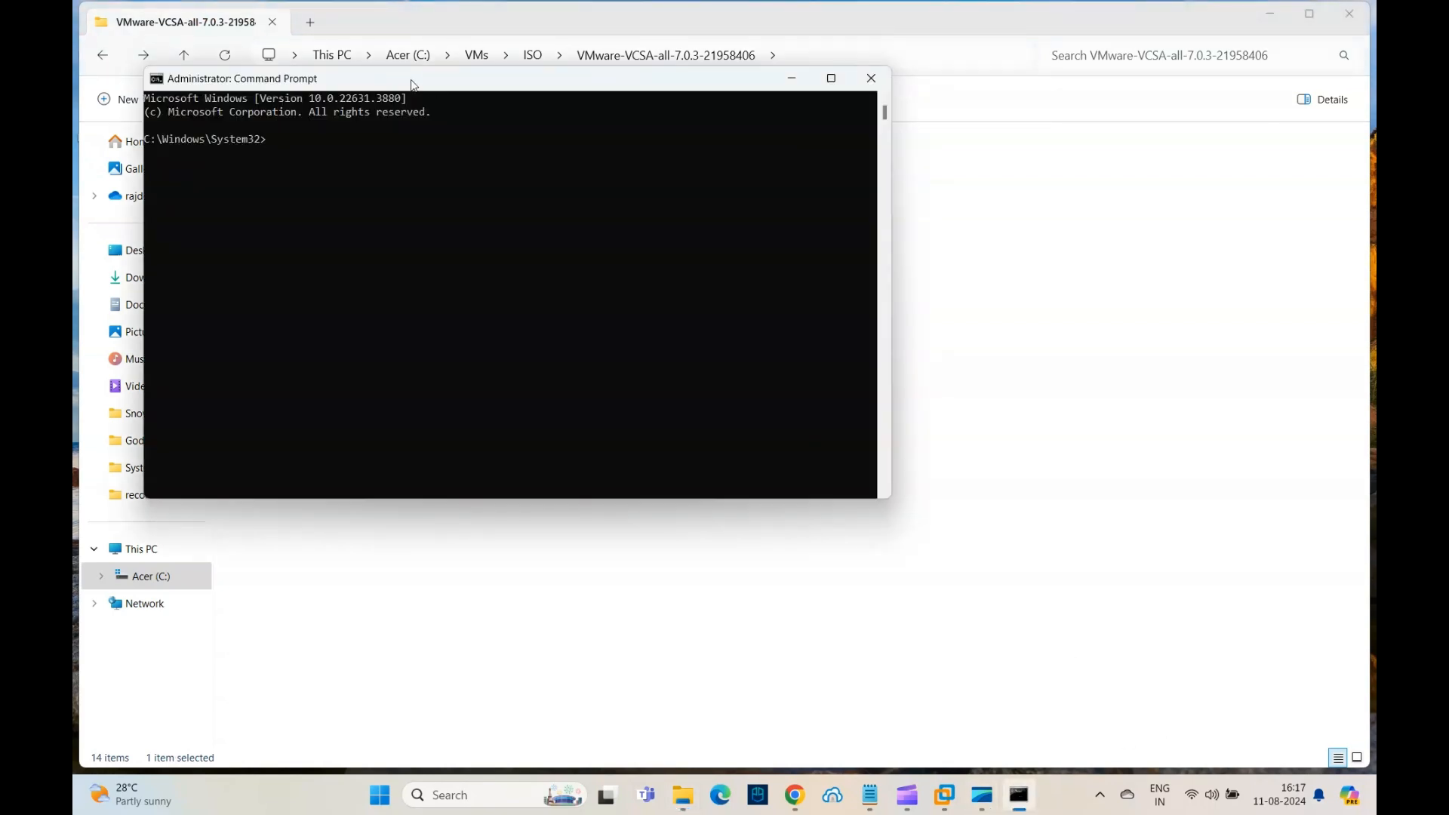
left_click_drag(413, 85, 796, 317)
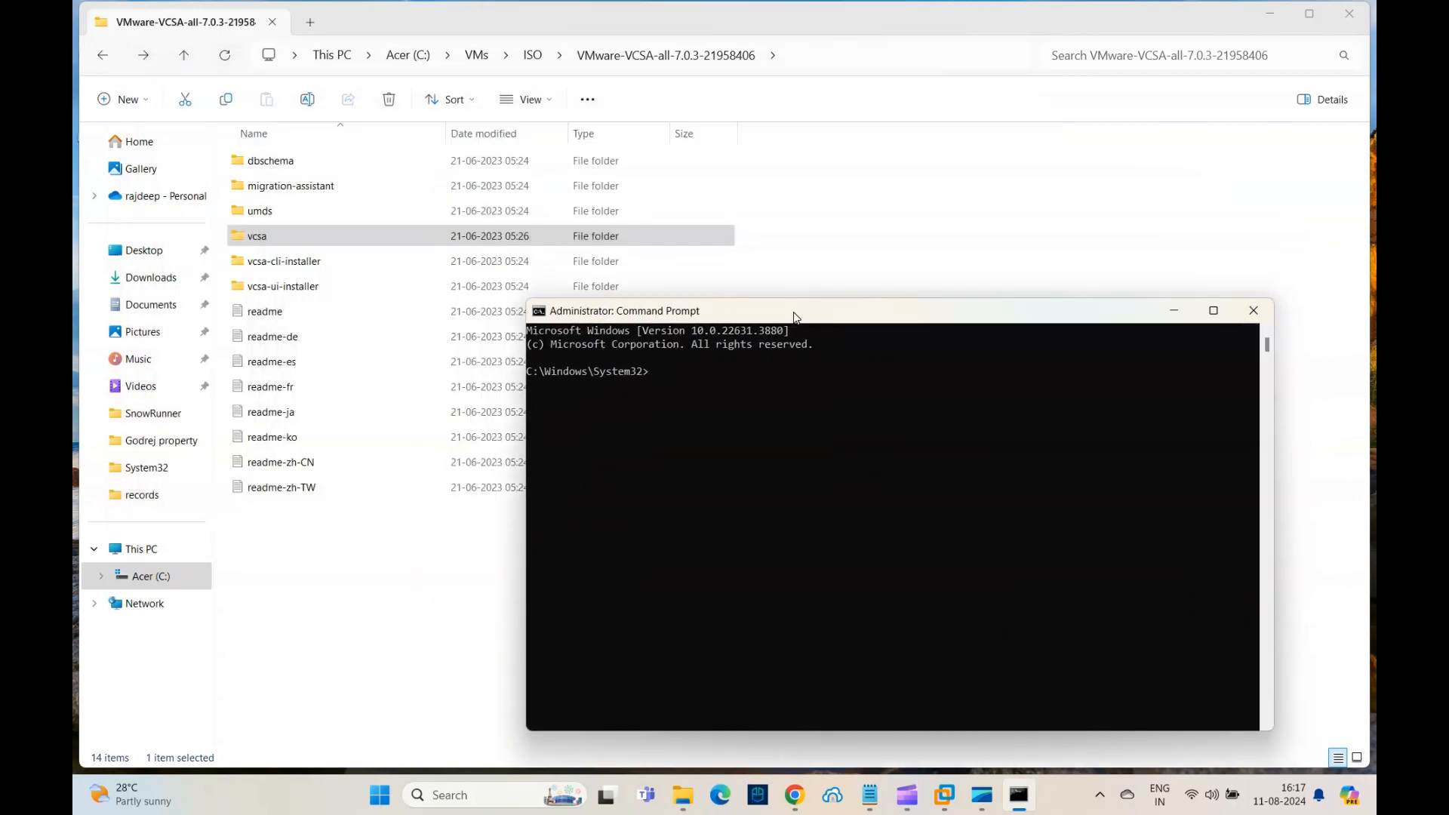
left_click(870, 453)
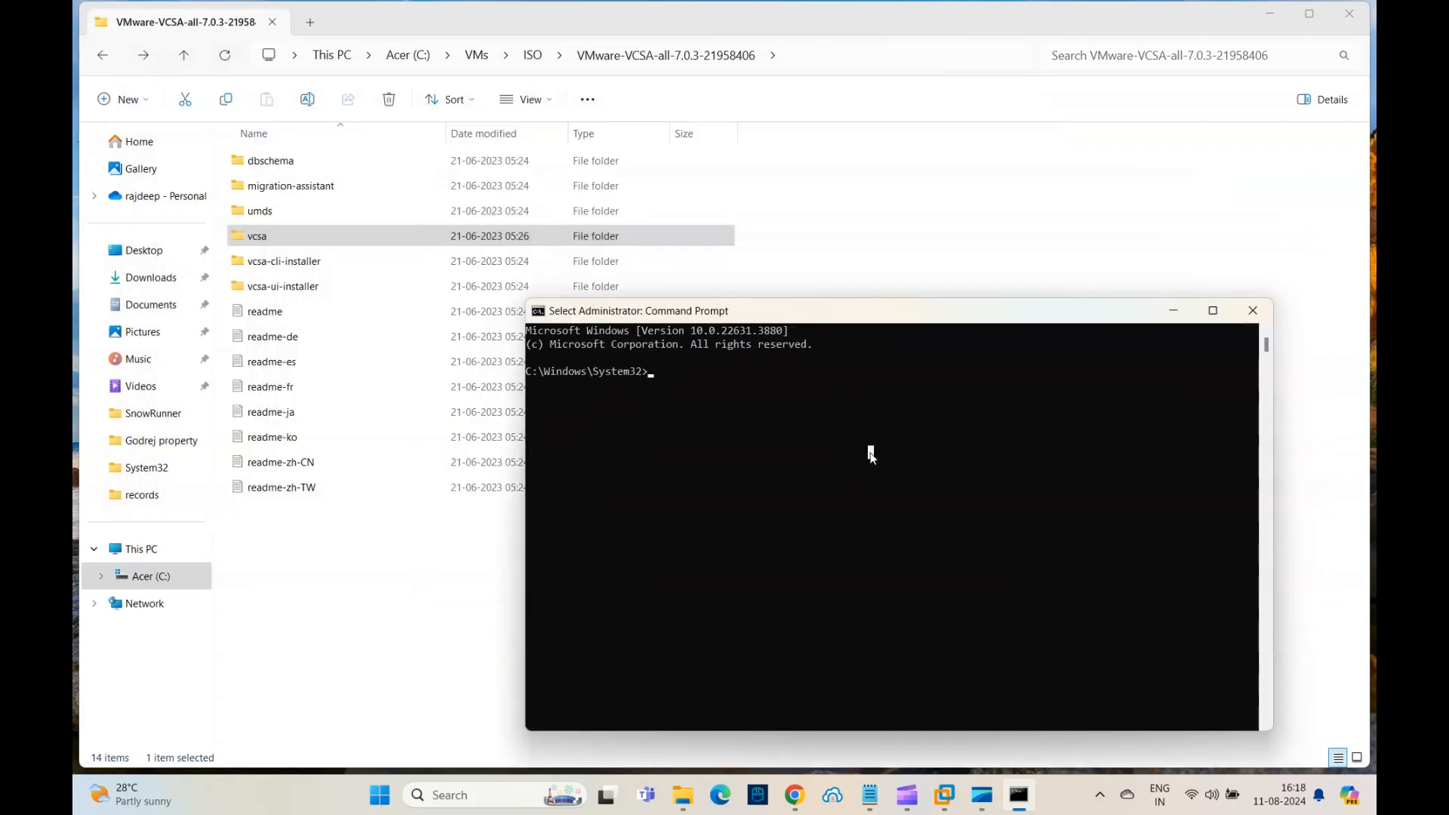
type("cd vm")
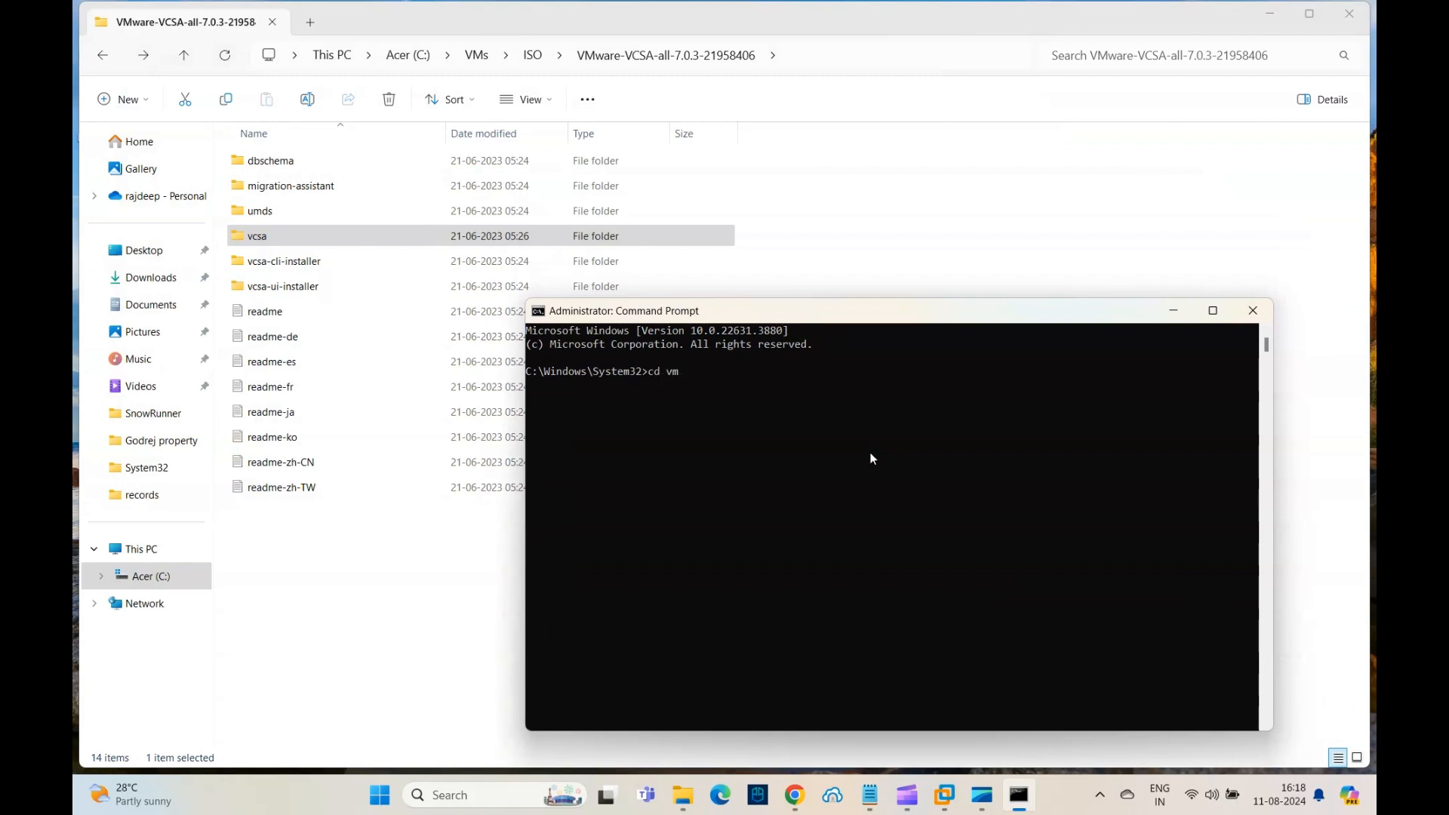
key("BackSpace")
key("BackSpace")
type("c:\\VMs\\ISO\\V")
key("Tab")
key("Return")
List the extracted image's directory, change into vcsa, and list that directory as well
type("dir")
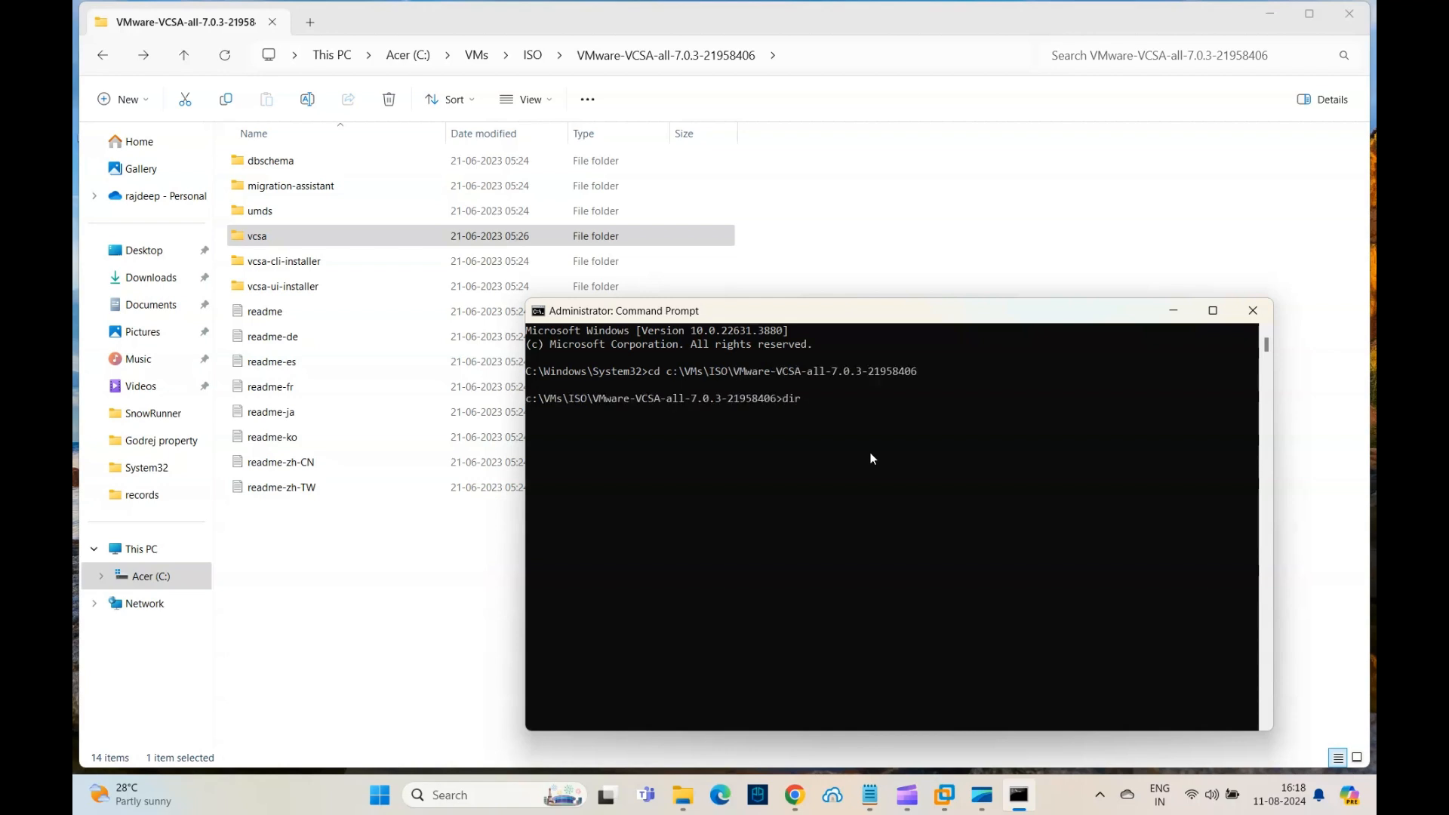
key("Return")
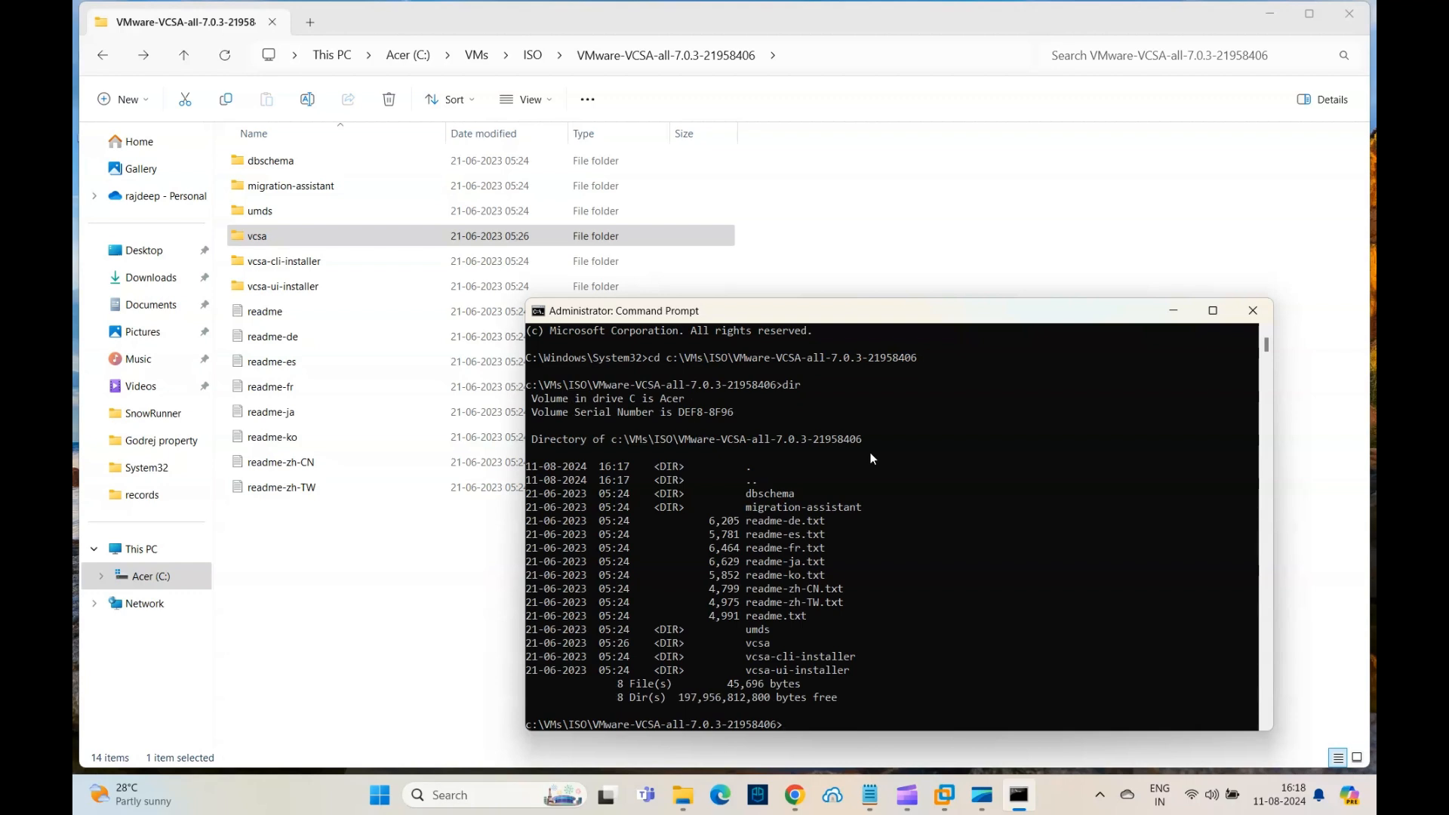
type("cd vcsa")
key("Return")
type("dir")
key("Return")
Clear the Command Prompt screen with cls and list the vcsa directory again
type("clear")
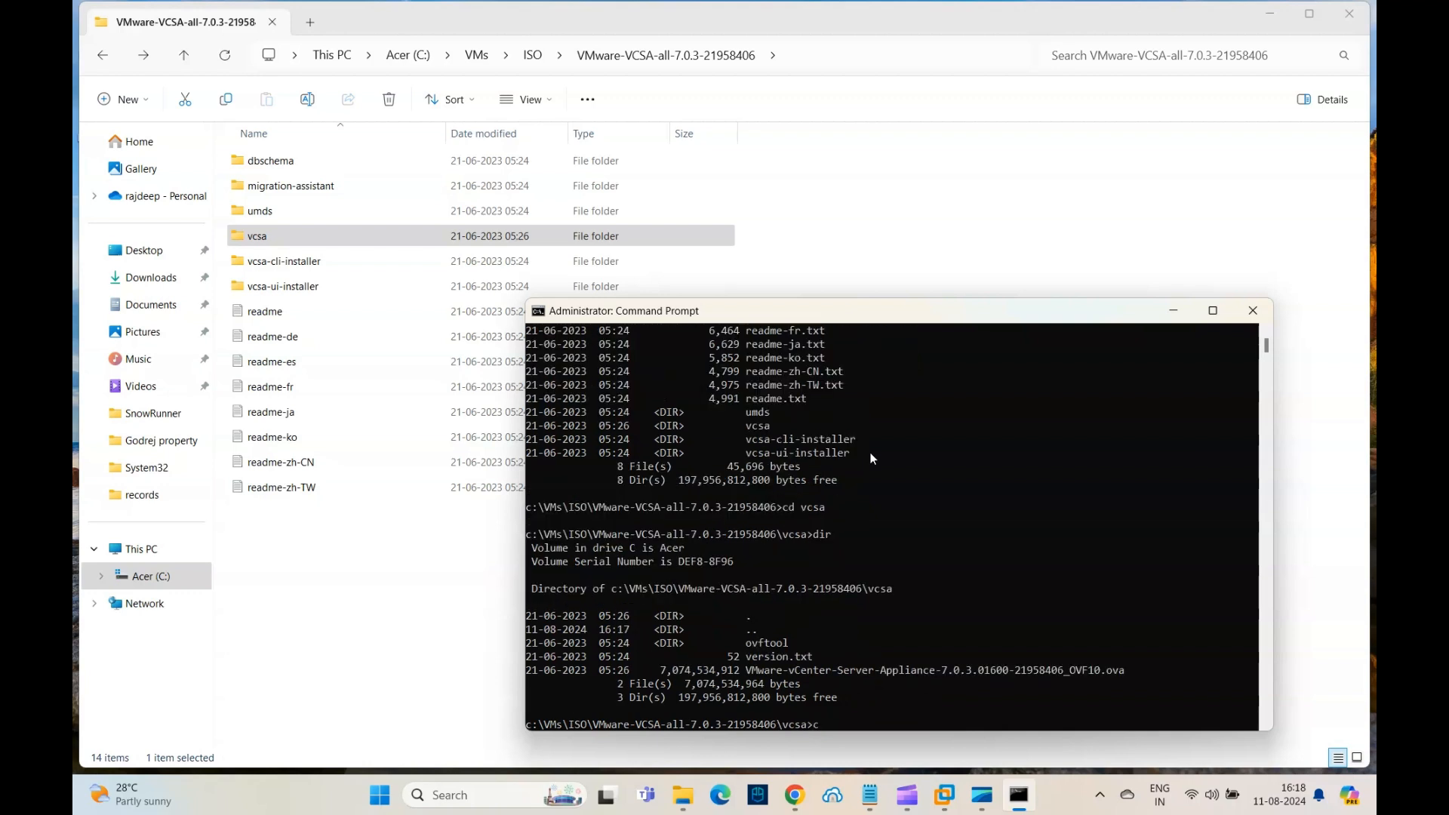
key("Return")
type("clr")
key("Return")
type("cls")
key("Return")
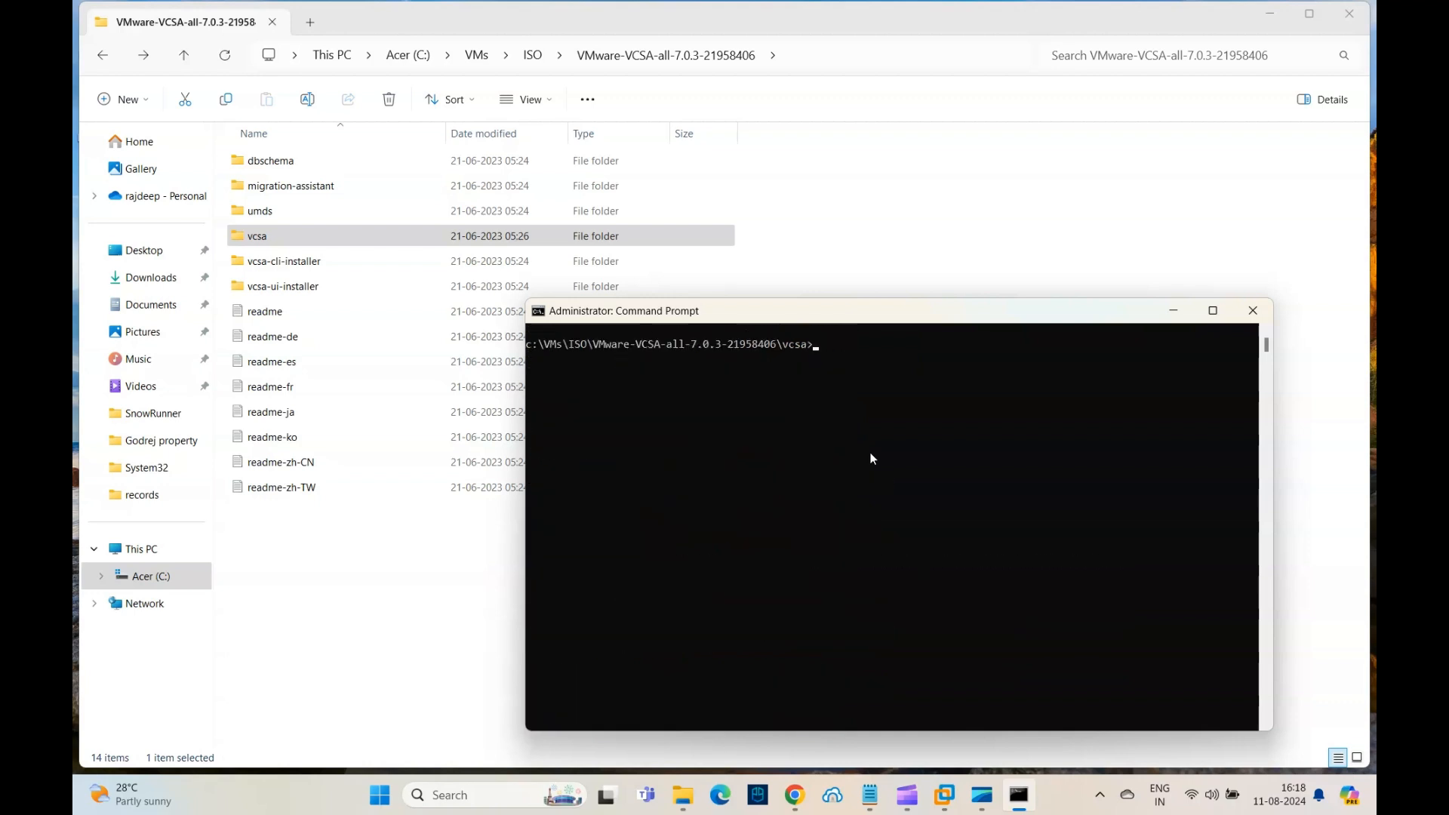
type("dir")
key("Return")
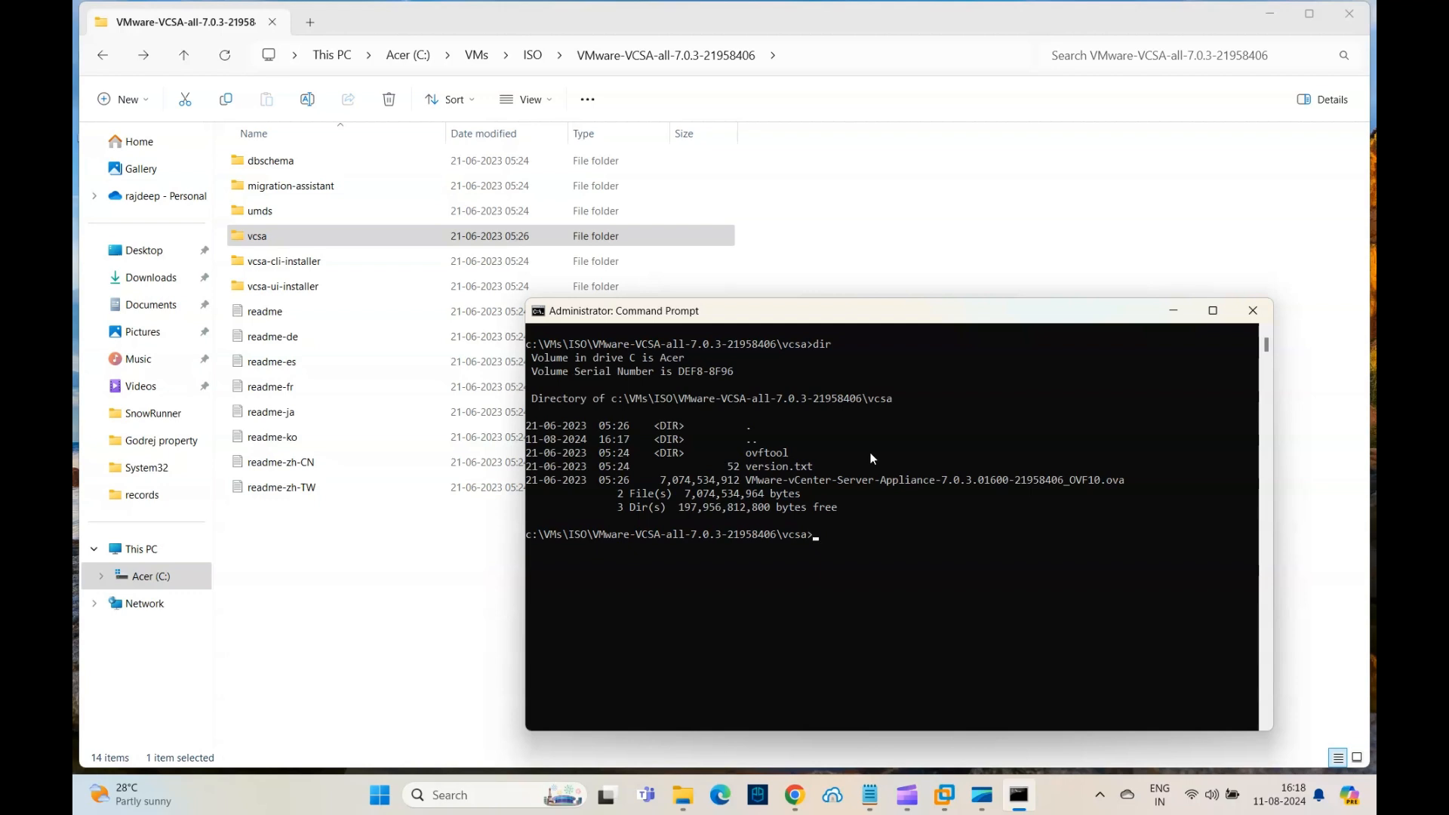
Enter ovftool\win32\ovftool.exe VMware-vCenter-Server-Appliance-7.0.3.01600-21958406_OVF10.ova at the prompt without running it, checking the path in File Explorer
type("ovftool/")
double_click(252, 237)
double_click(258, 158)
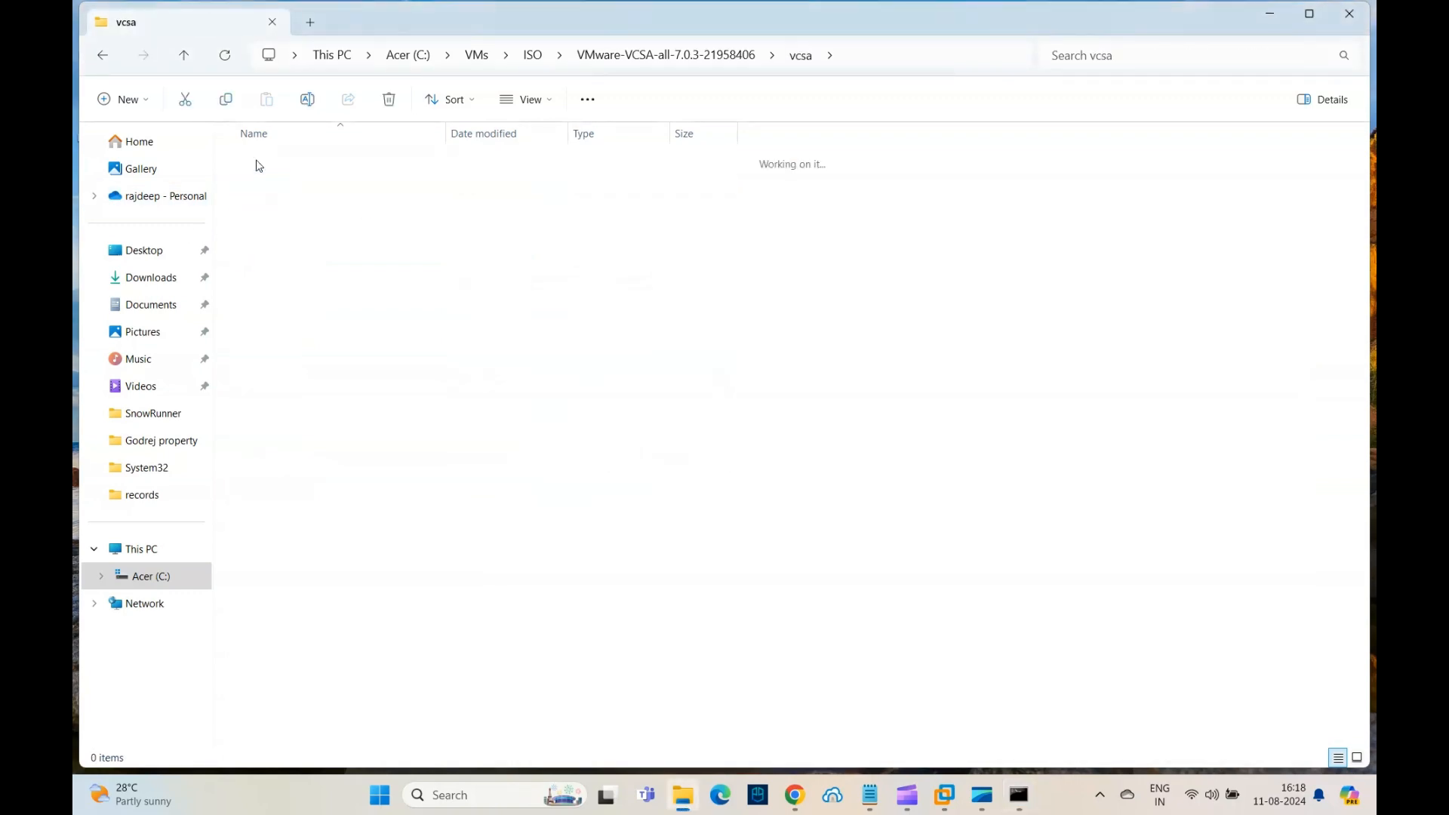
double_click(260, 211)
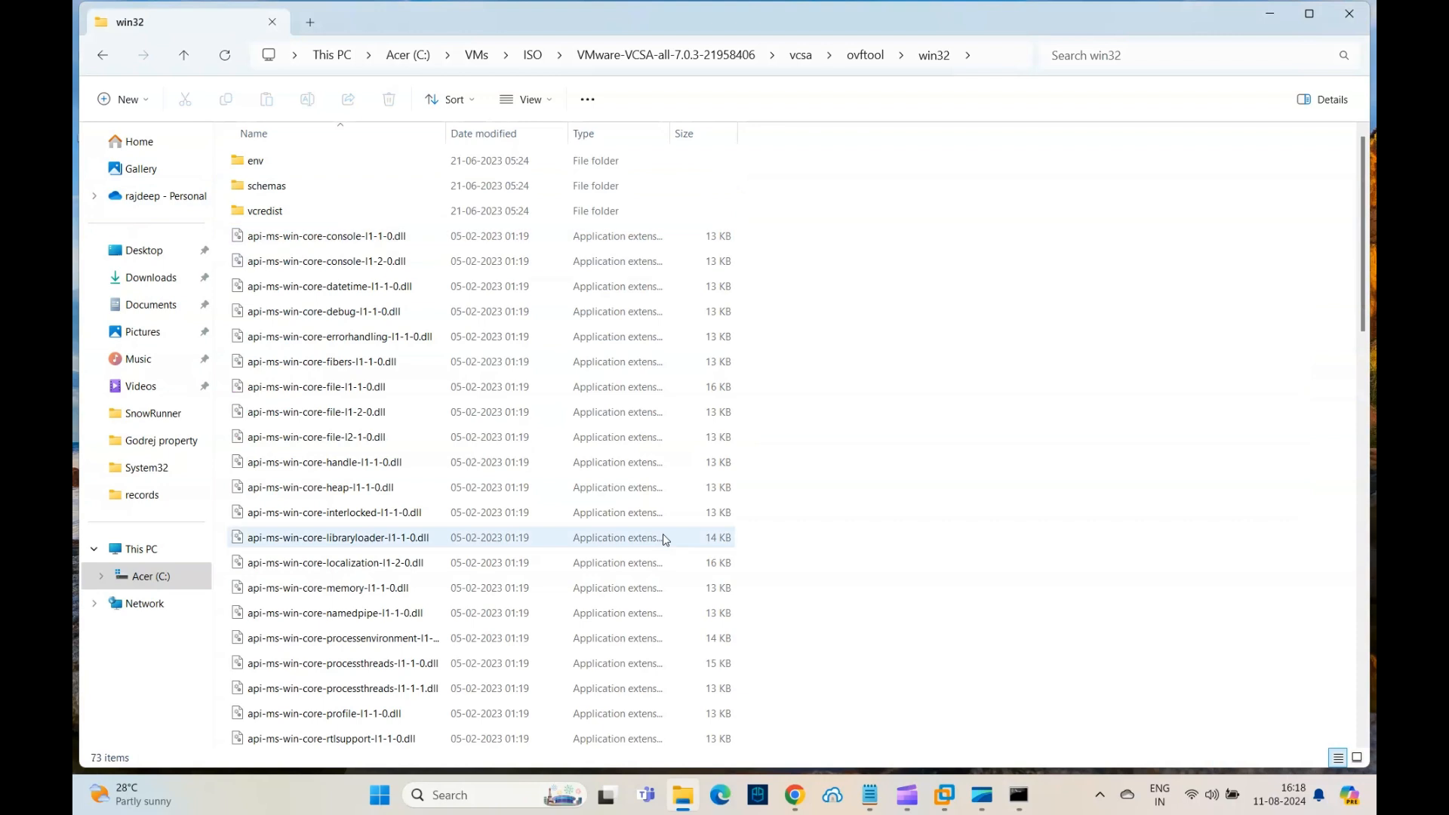
left_click(1018, 794)
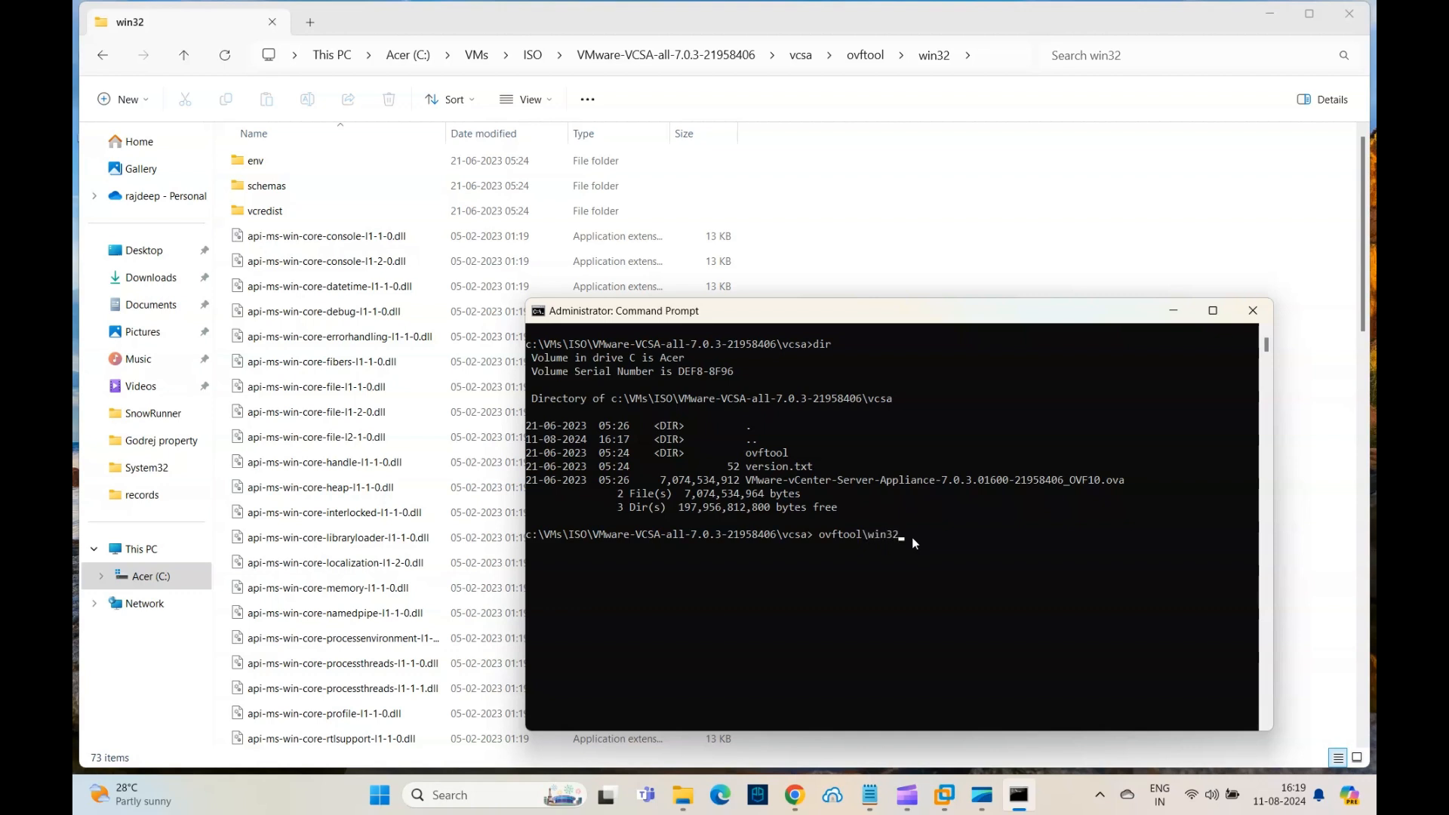
type("ovftool.exe ")
type("VM")
key("Tab")
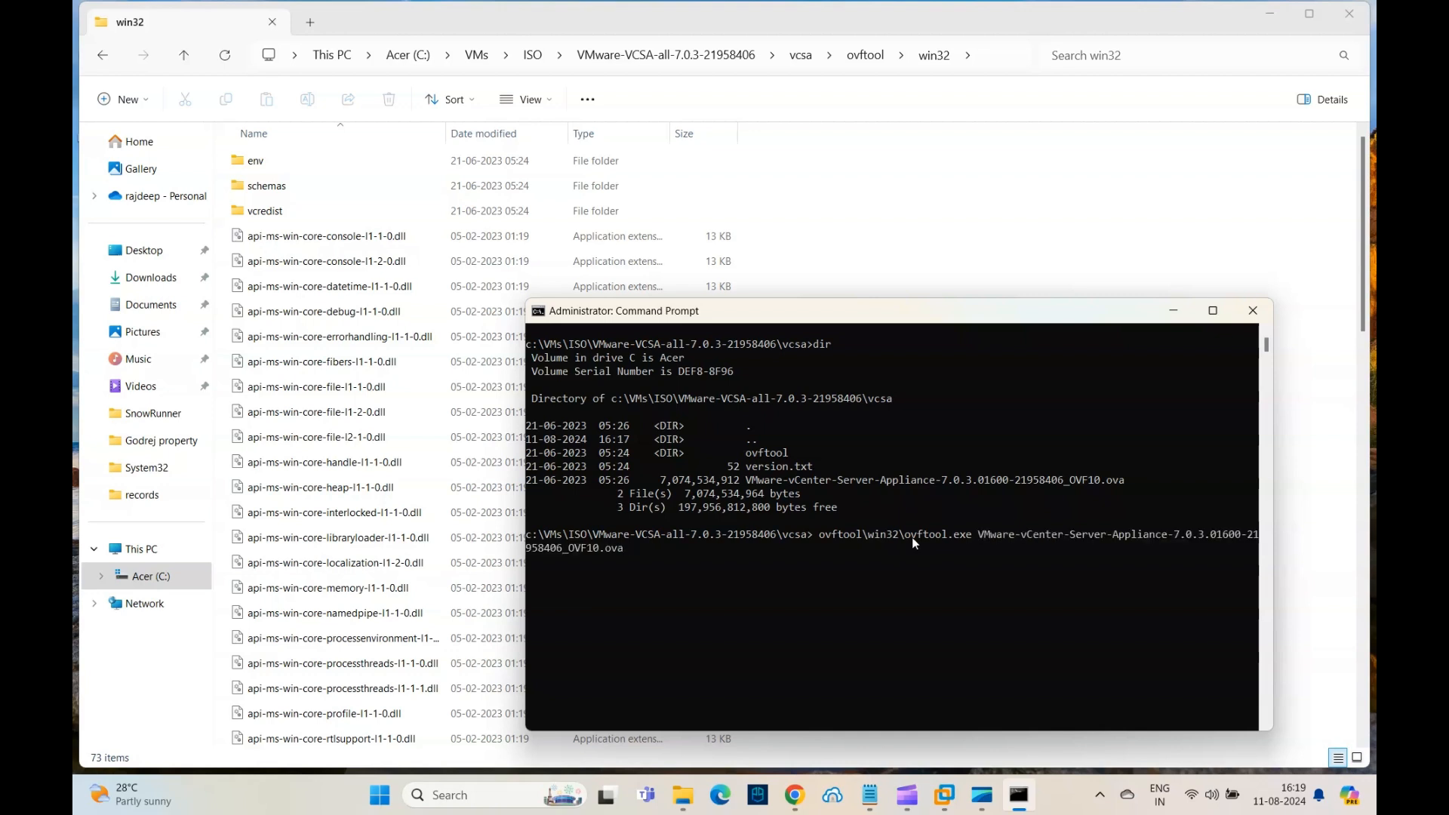
Widen the Name column in the vcsa folder to check the appliance file's full name
left_click(801, 55)
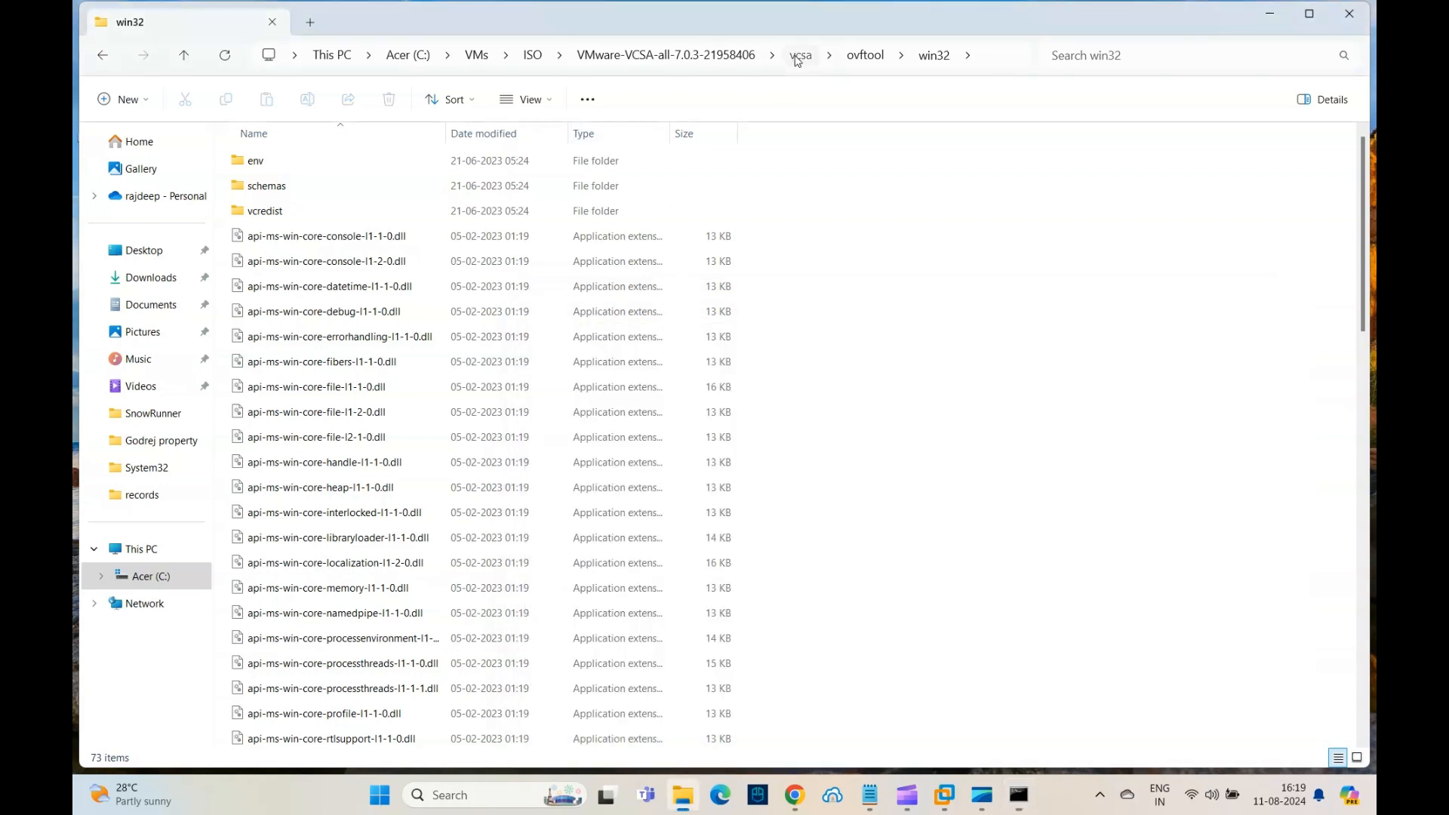
left_click(367, 211)
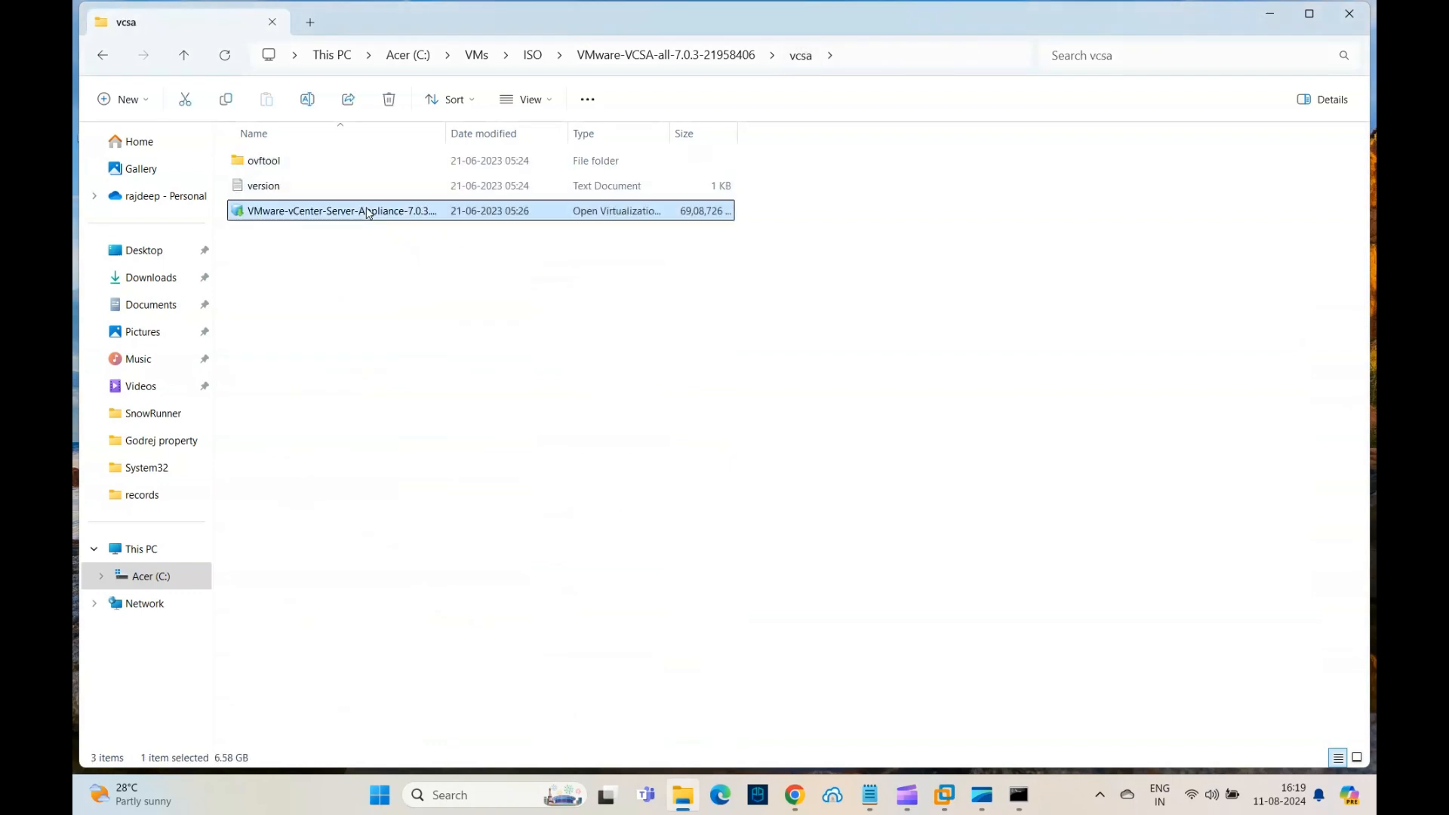
double_click(445, 132)
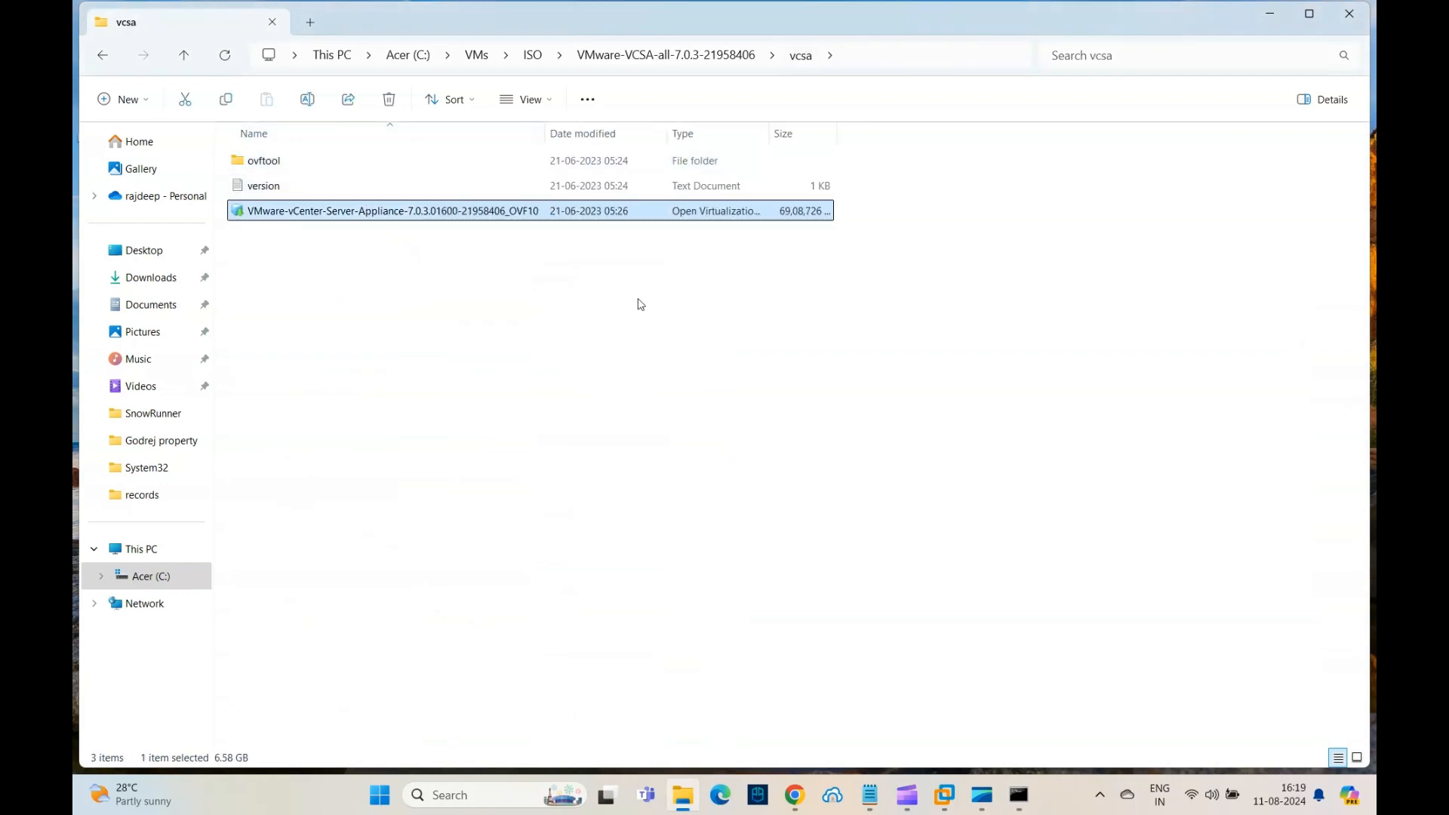
Complete the ovftool command with the target VMware-vCenter-Server-Appliance-7.0.3.01600-21958406_OVF10.ovf and run it to convert the OVA to OVF
left_click(1019, 794)
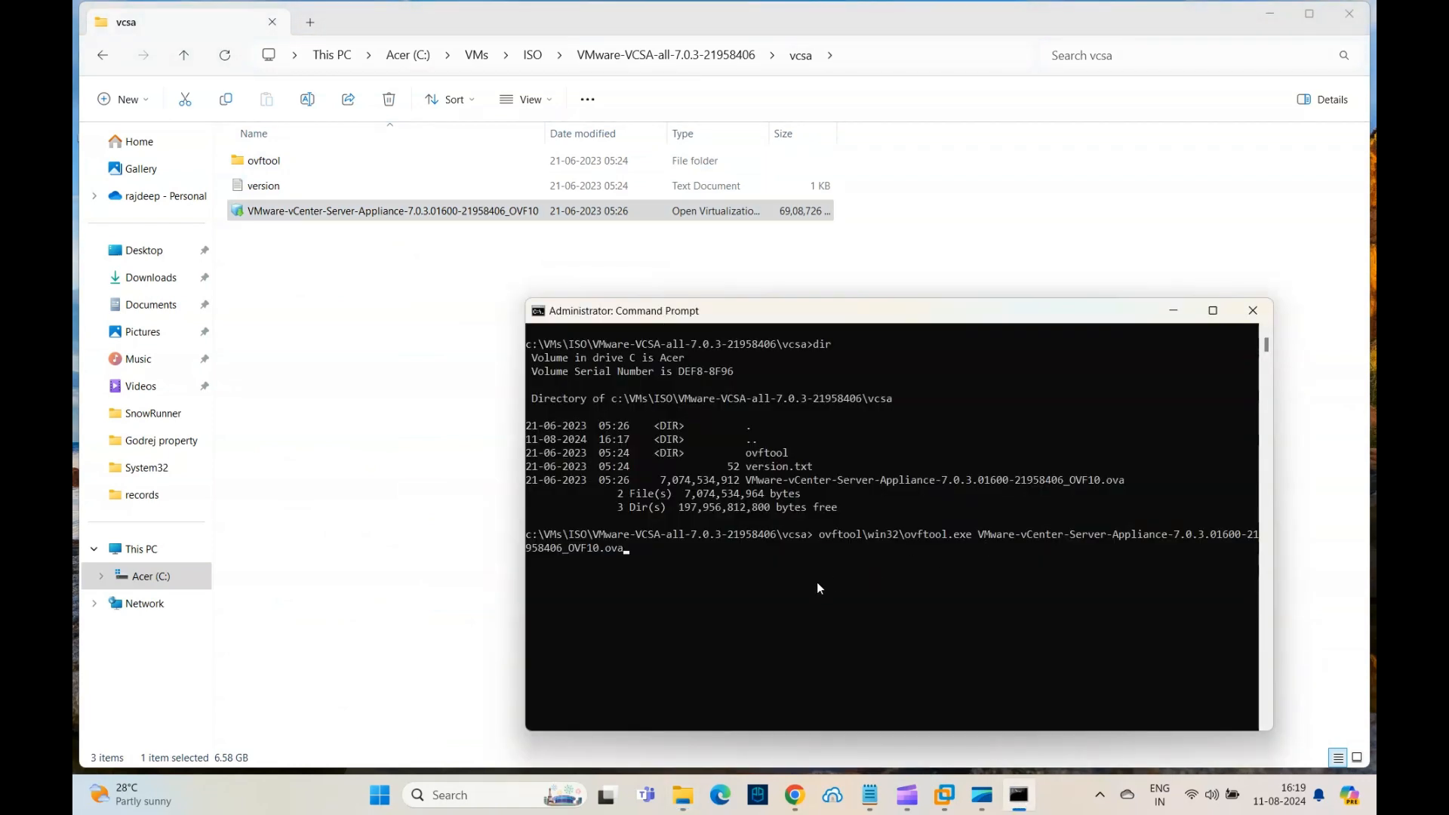
type("VM")
key("Tab")
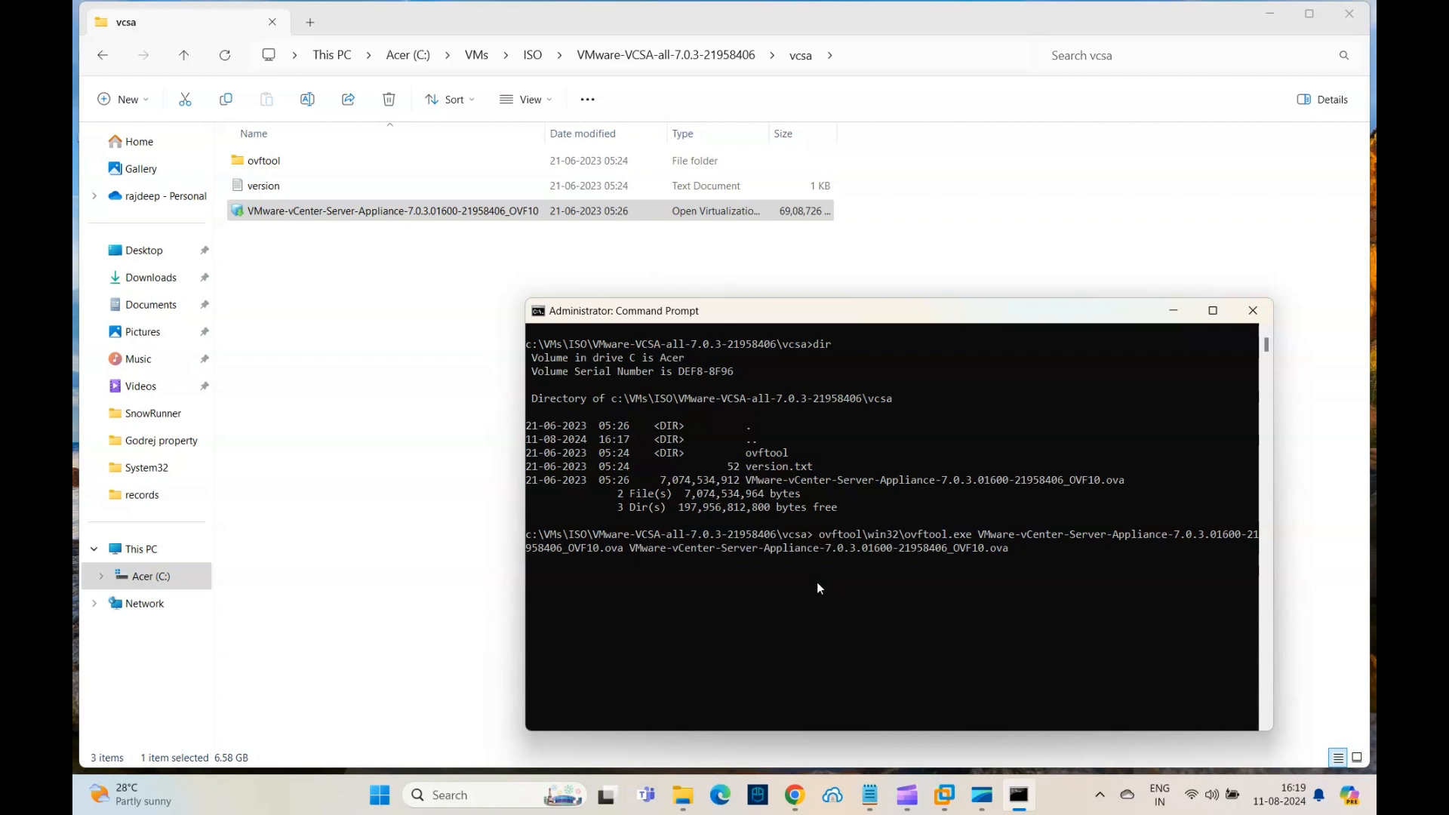
key("BackSpace")
type("f")
left_click(1028, 553)
key("Return")
key("Return")
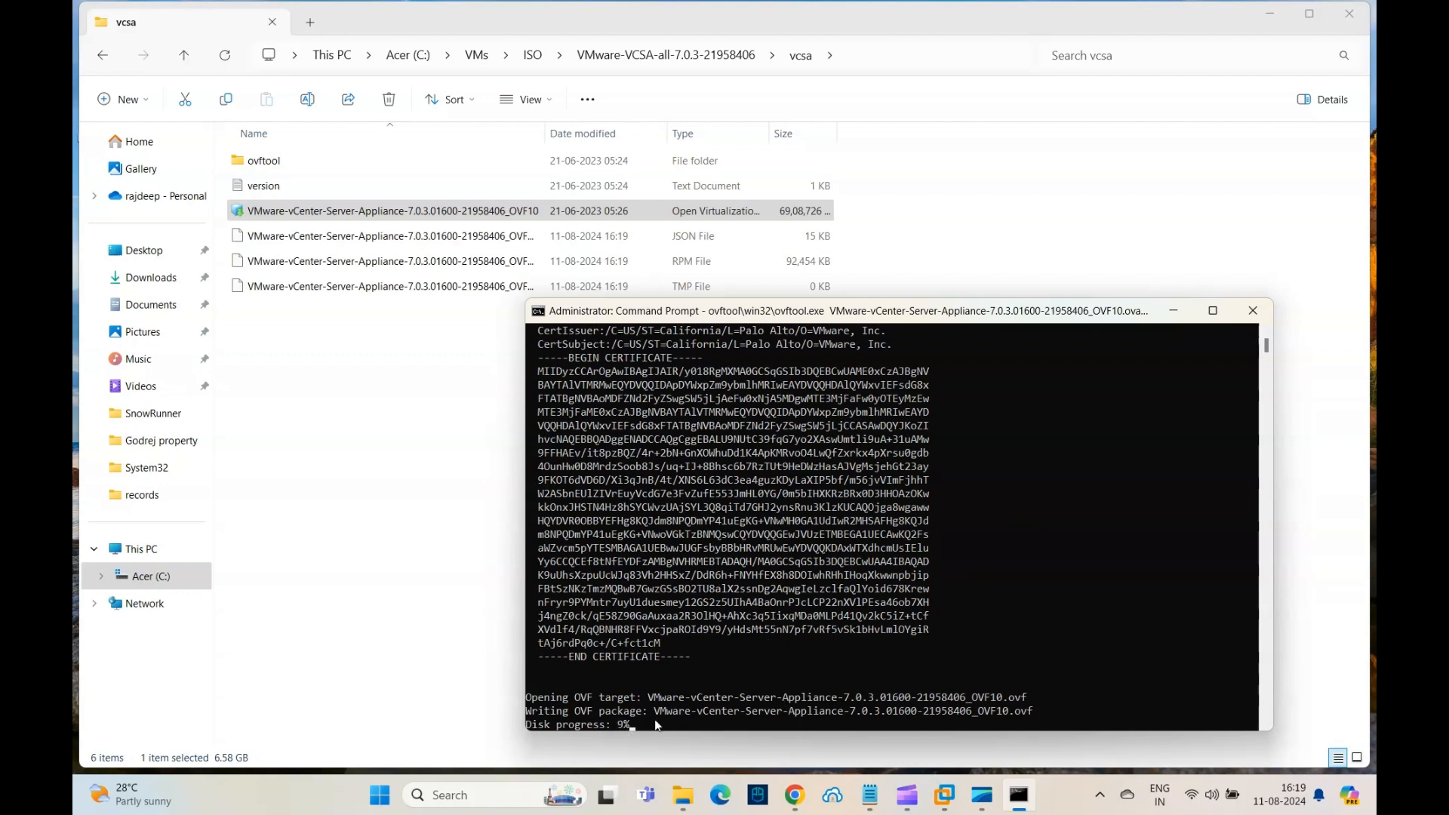
scroll(757, 691, "down", 2)
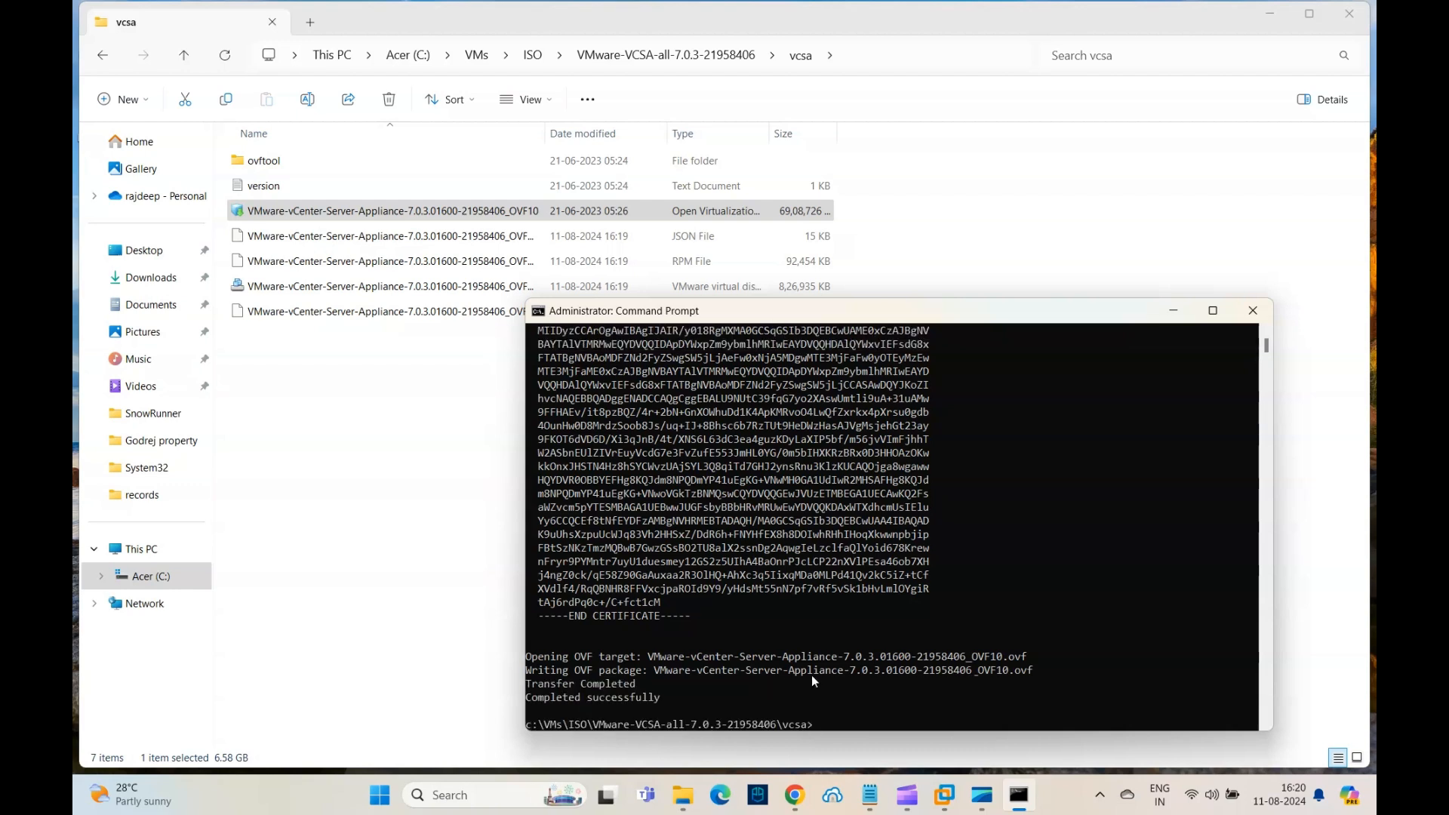
Widen the Name column in the vcsa folder to show full file names and select the .mf manifest file
left_click(387, 485)
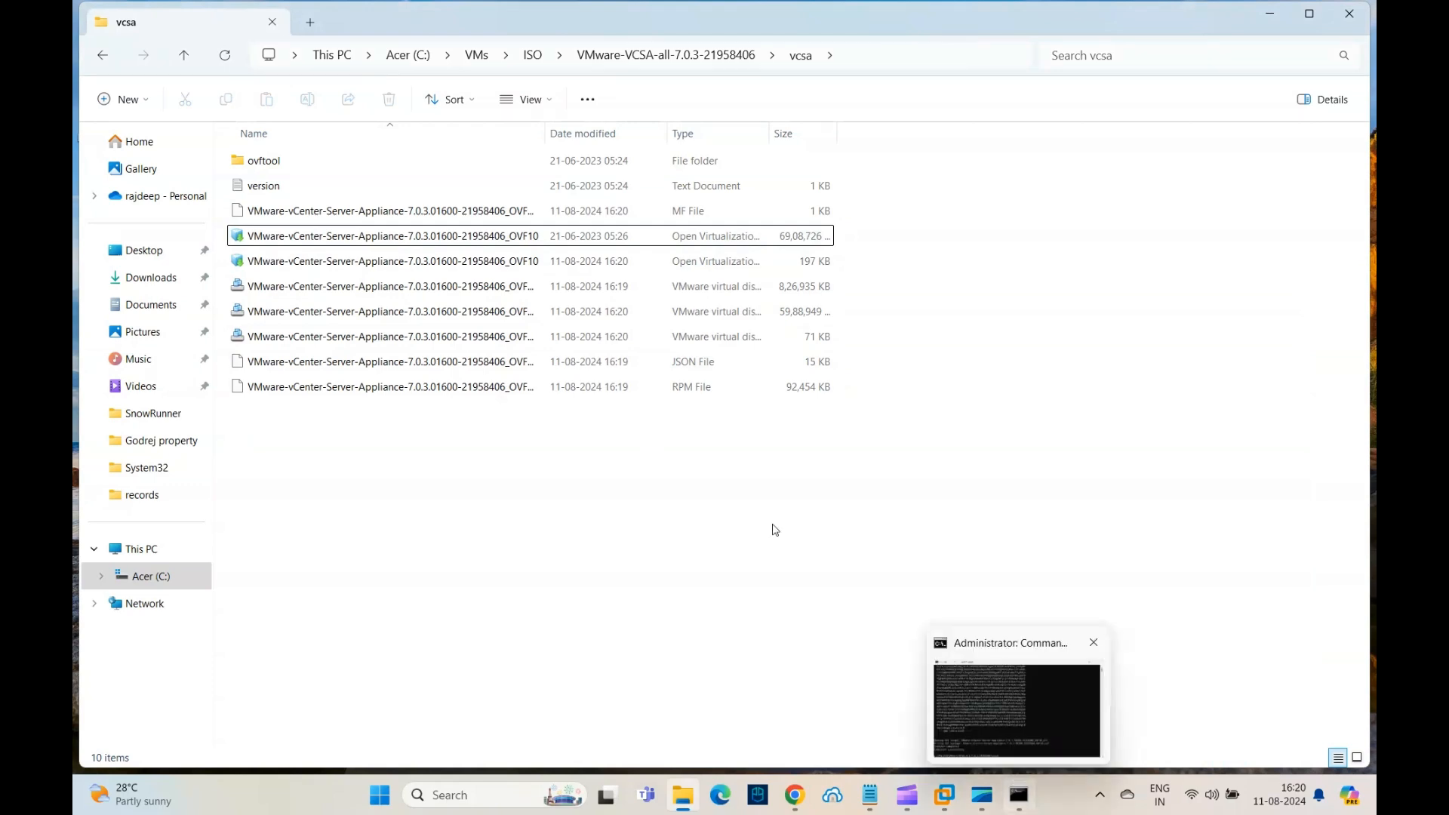
double_click(547, 132)
left_click(521, 213)
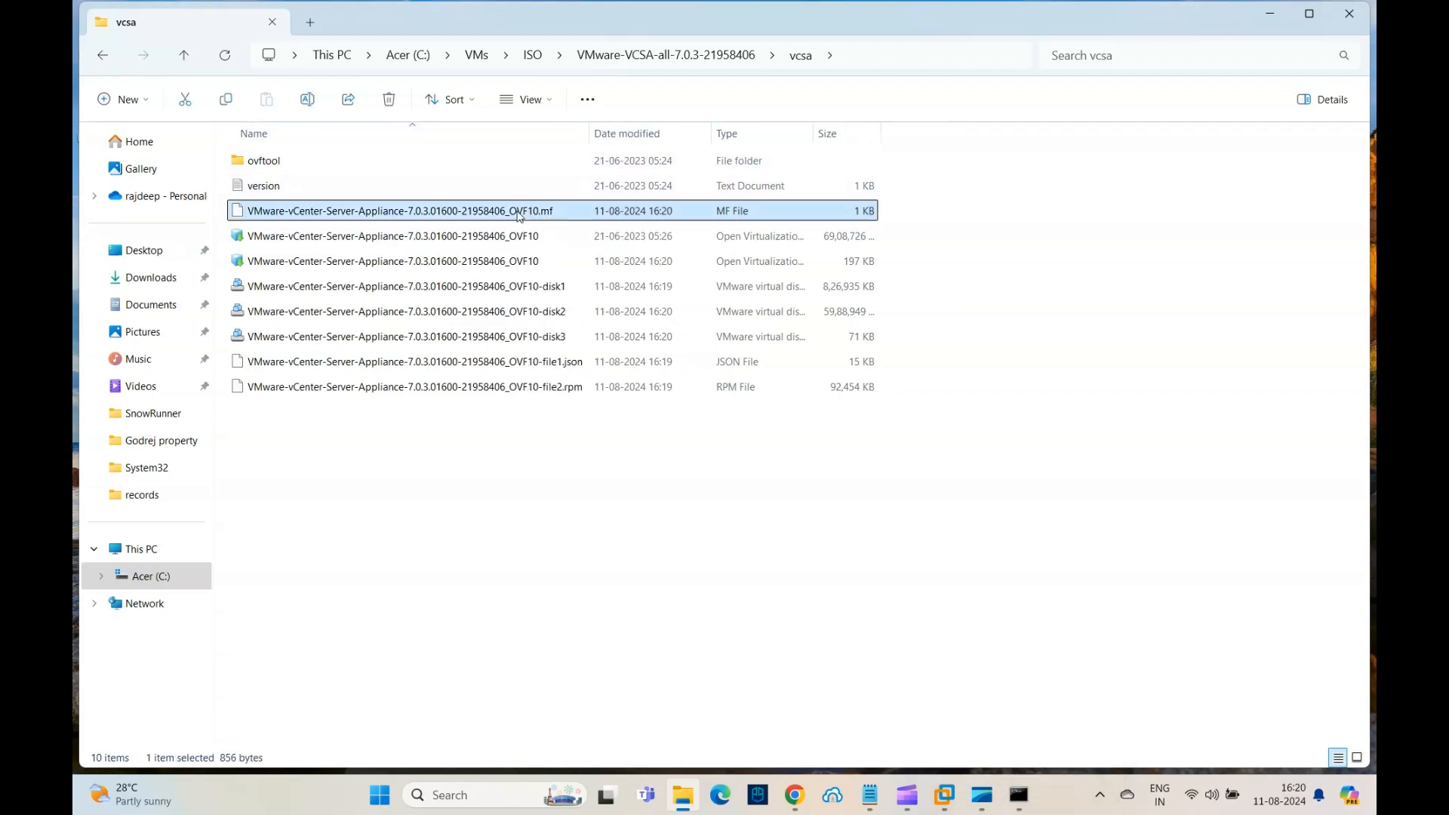
Delete VMware-vCenter-Server-Appliance-7.0.3.01600-21958406_OVF10.mf from the Command Prompt with del
left_click(1018, 794)
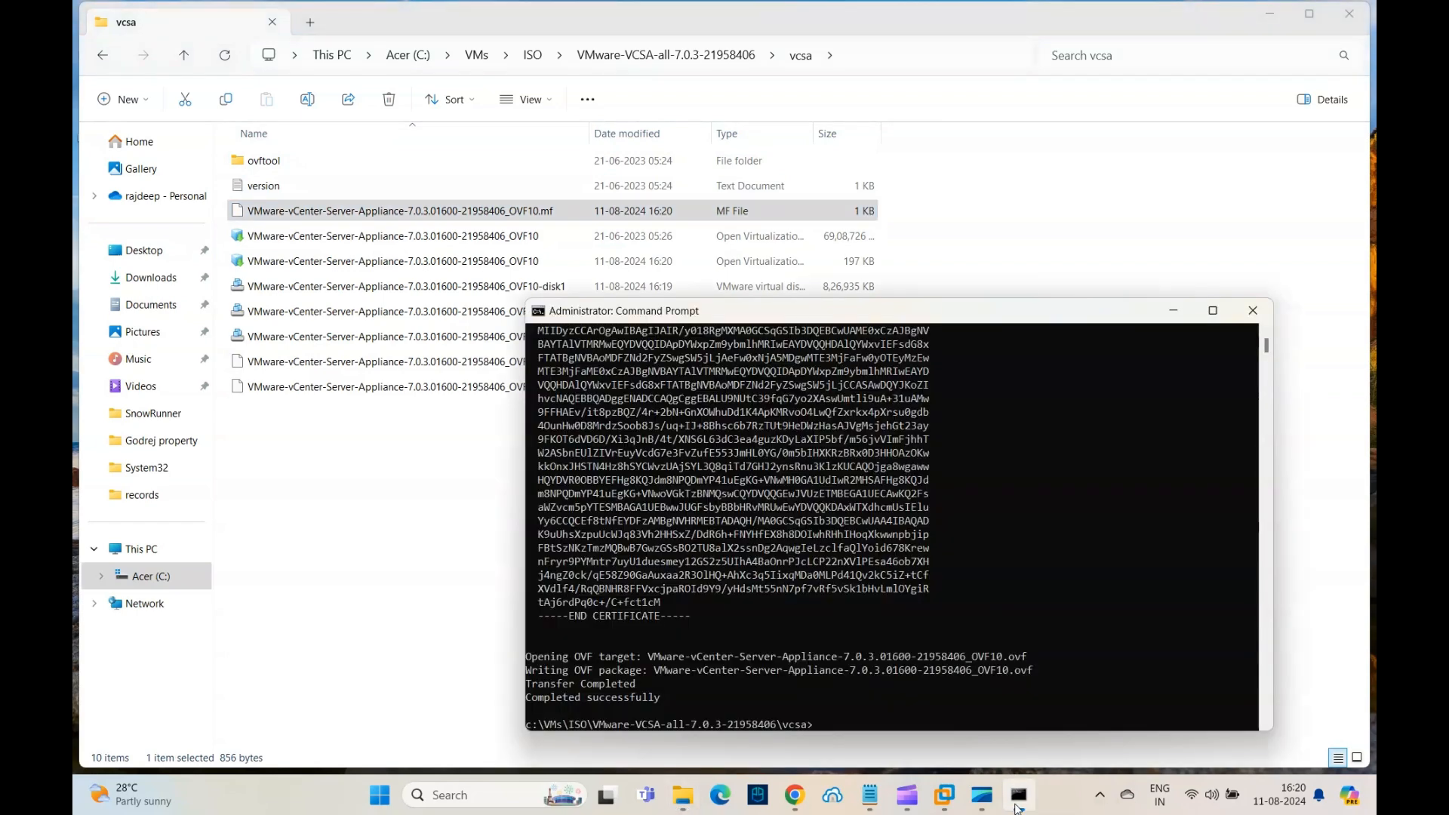
left_click(925, 498)
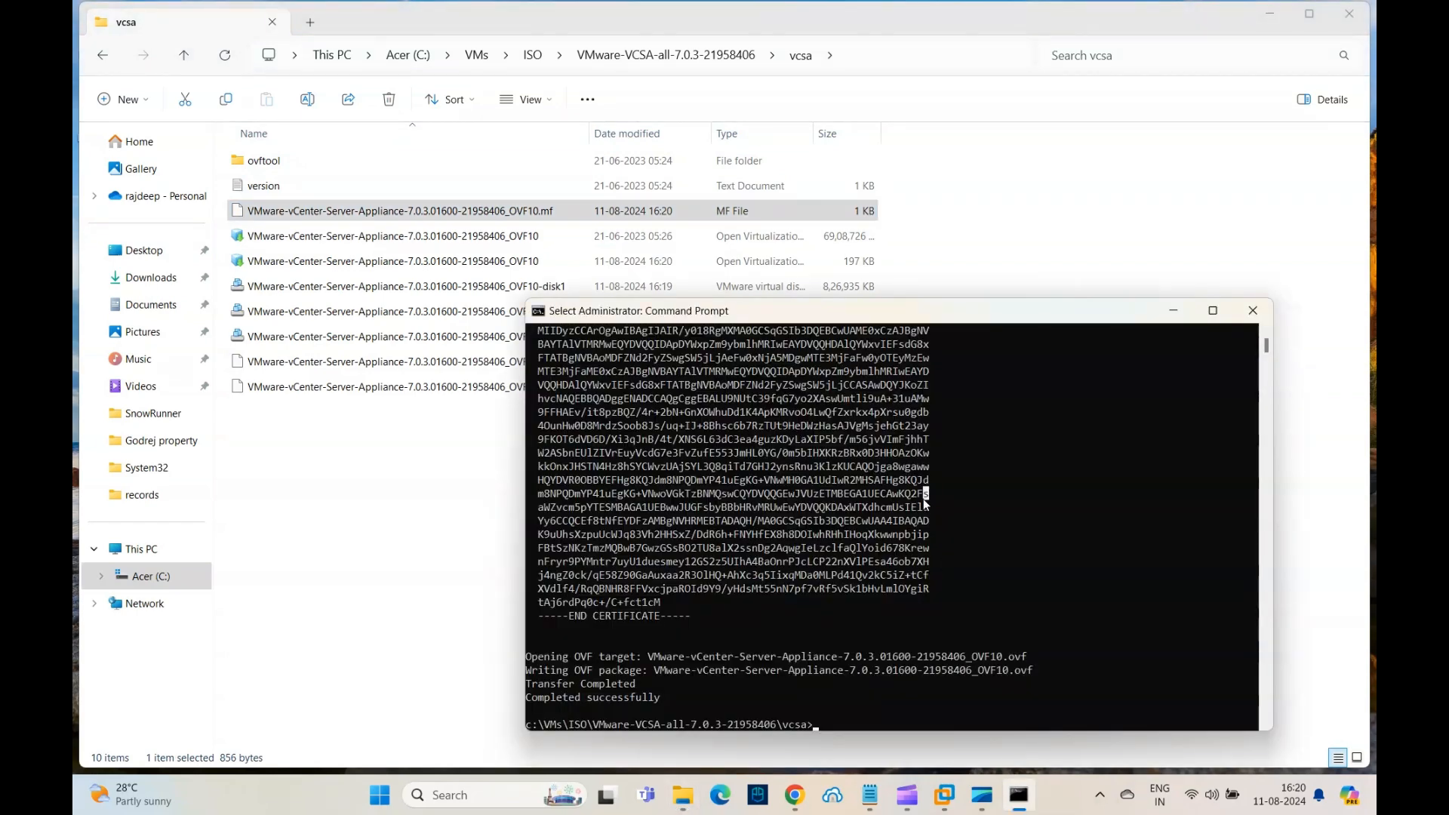
key("Escape")
type("del v")
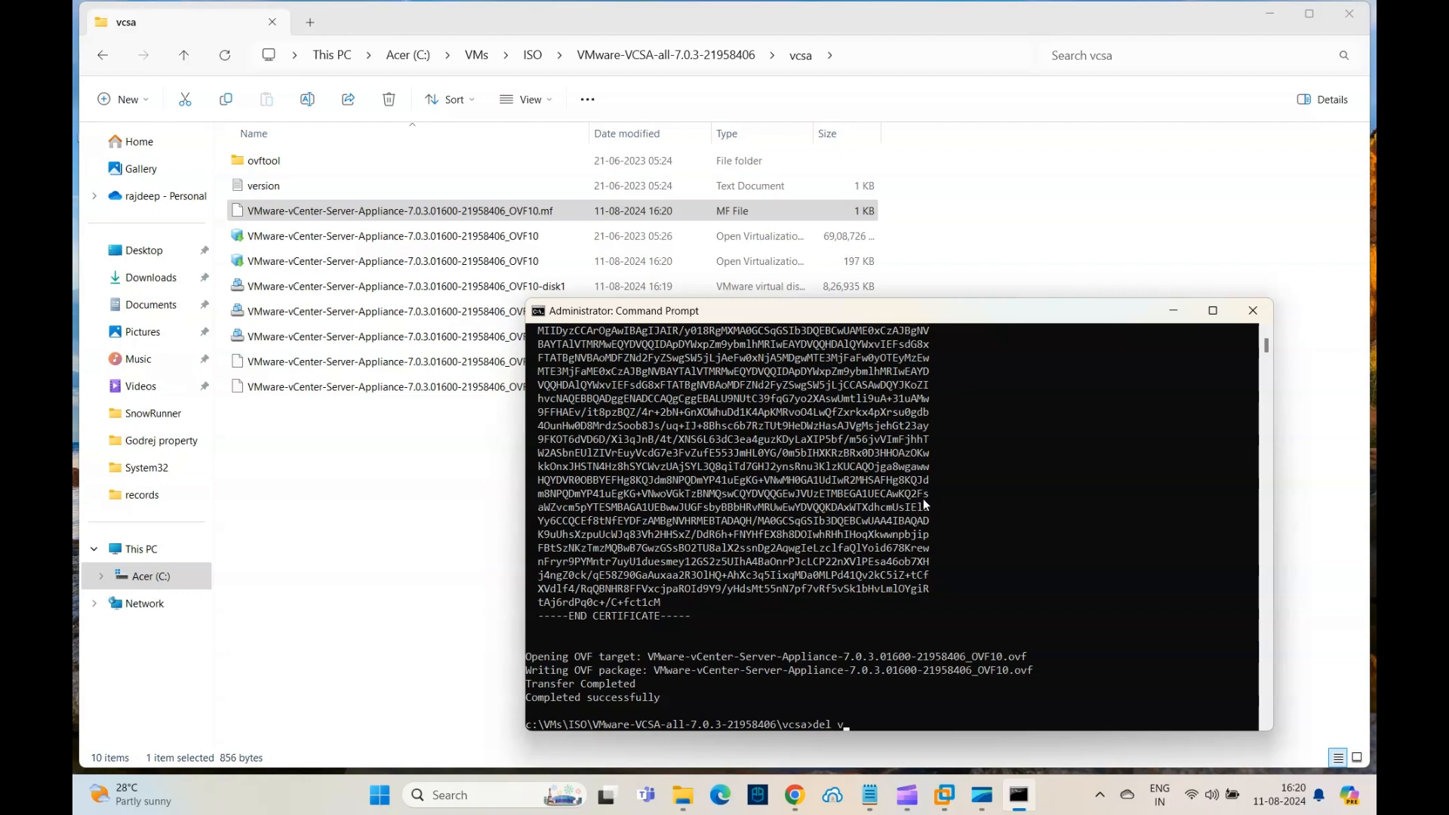
type("VMware-vCenter-Server-Appliance-7.0.3.01600-21958406_OVF10.mf")
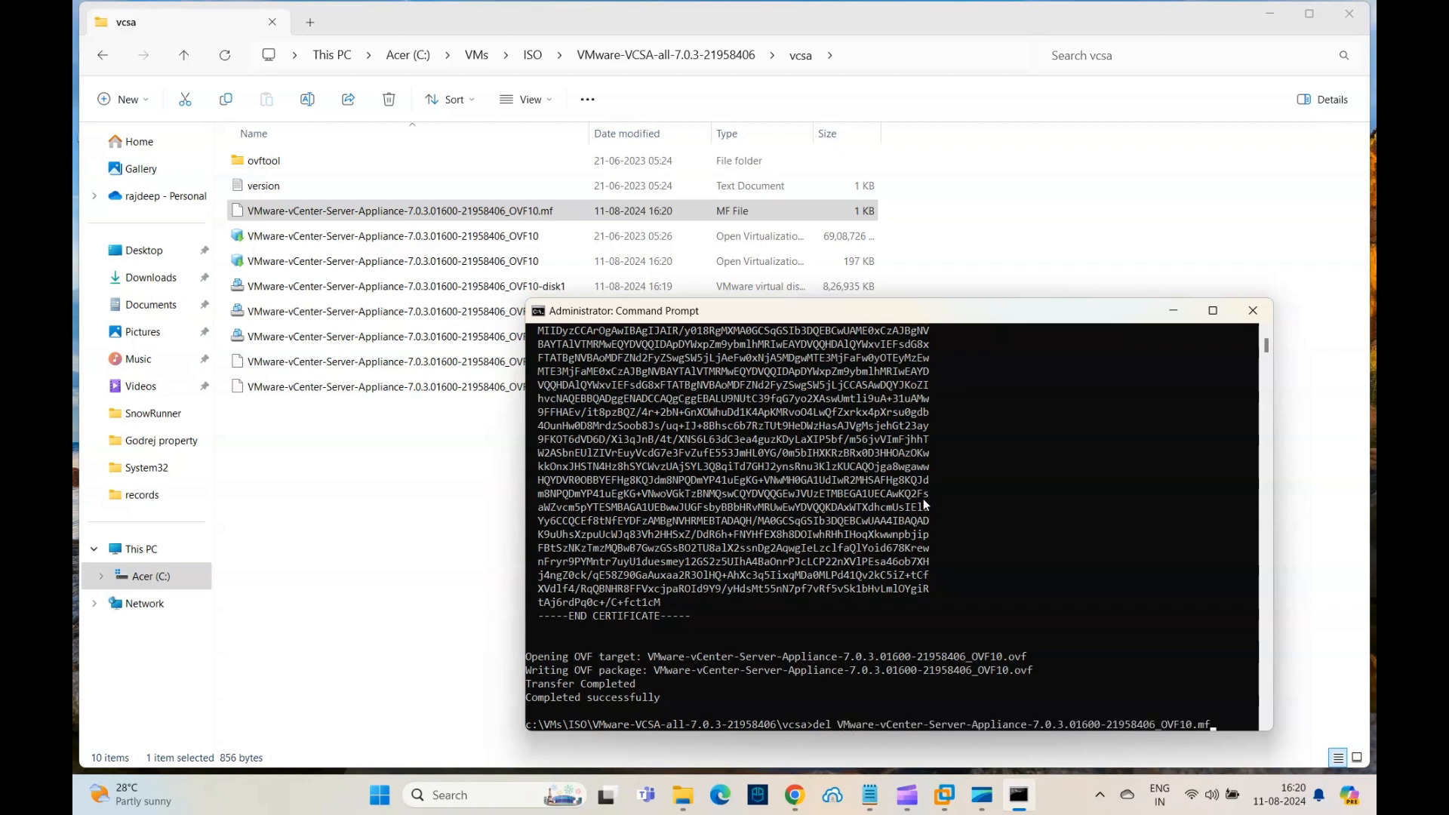
key("Return")
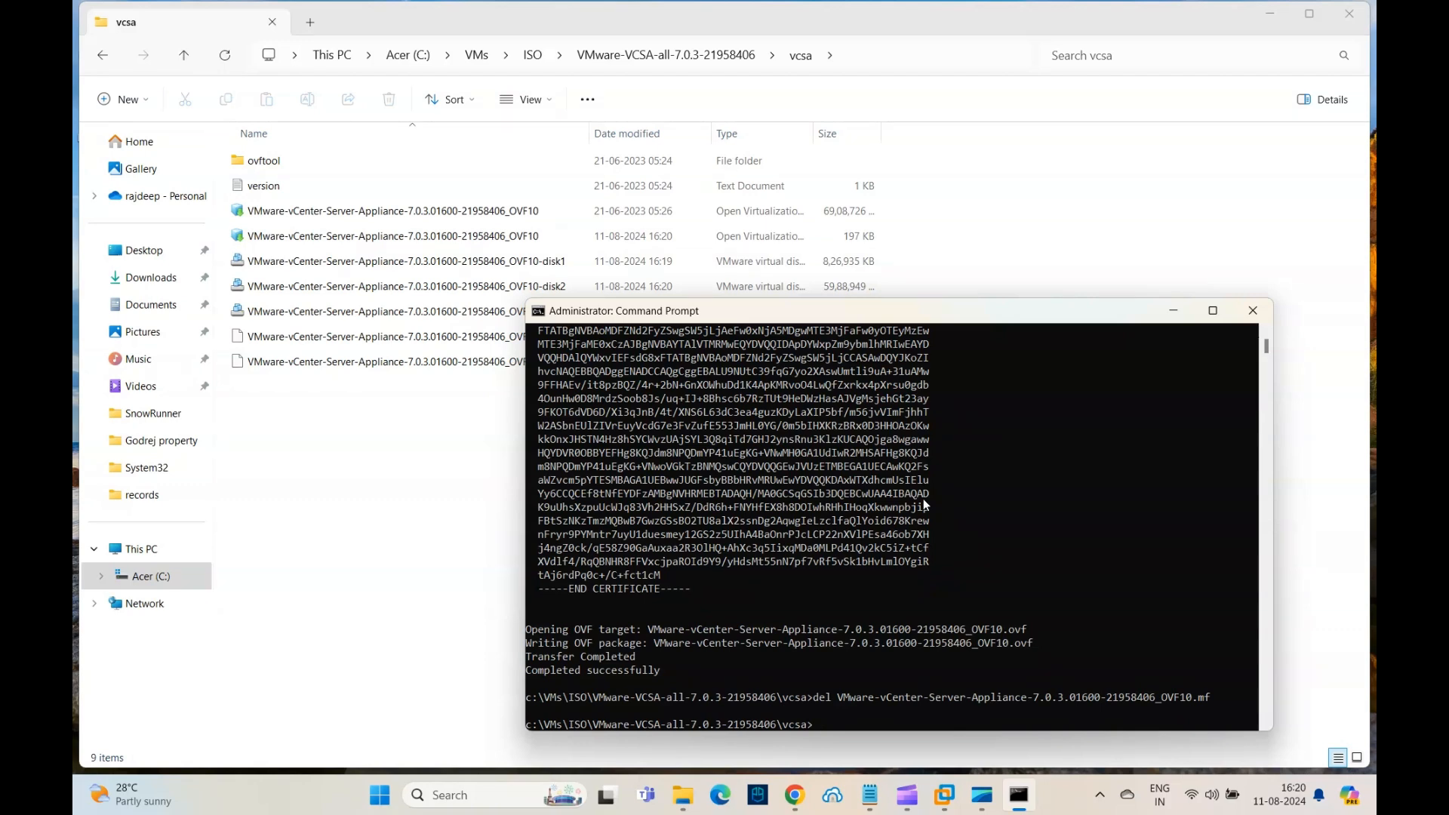
Open the newly generated OVF descriptor in the vcsa folder with Notepad
left_click(372, 431)
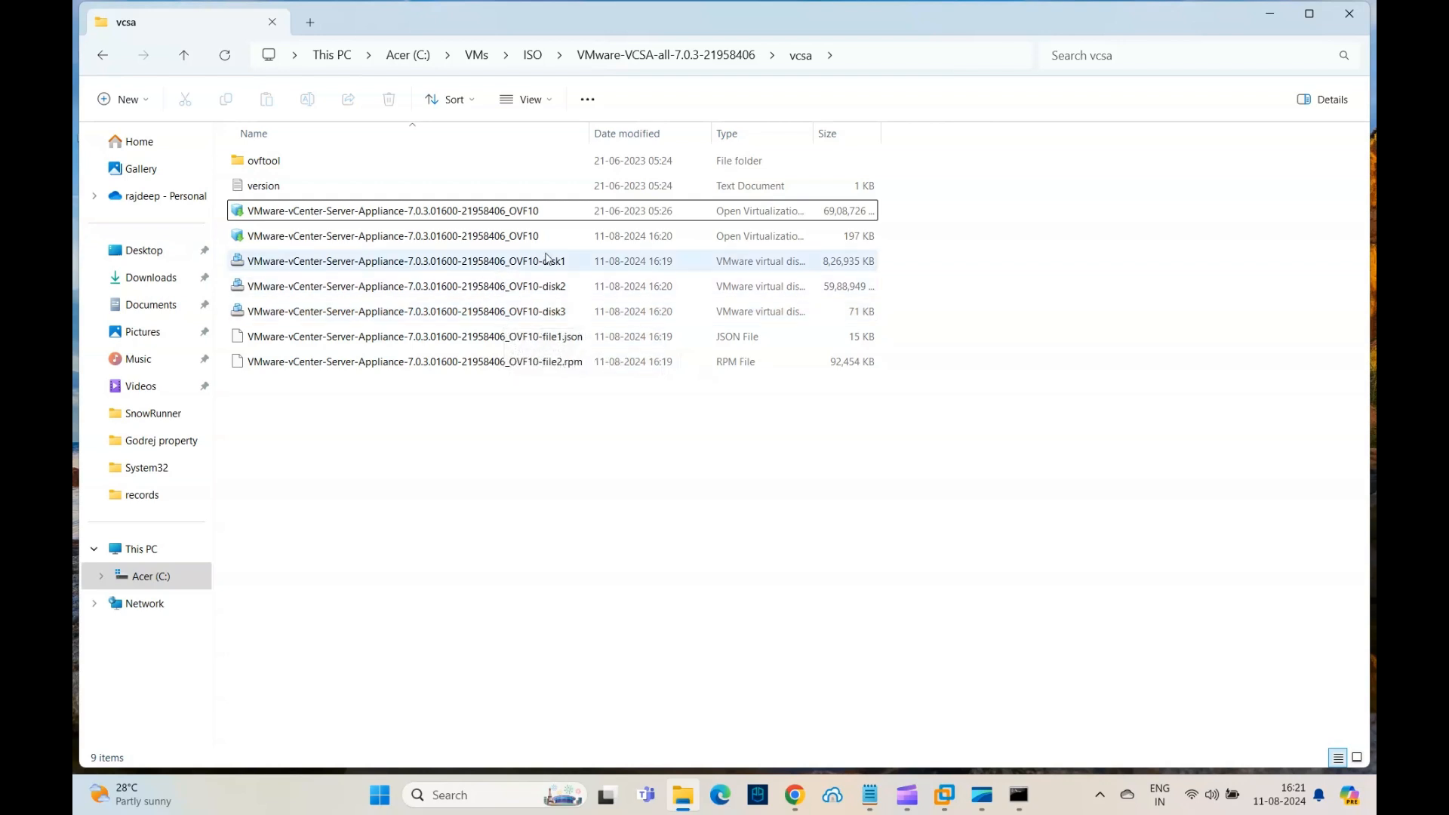
left_click(507, 242)
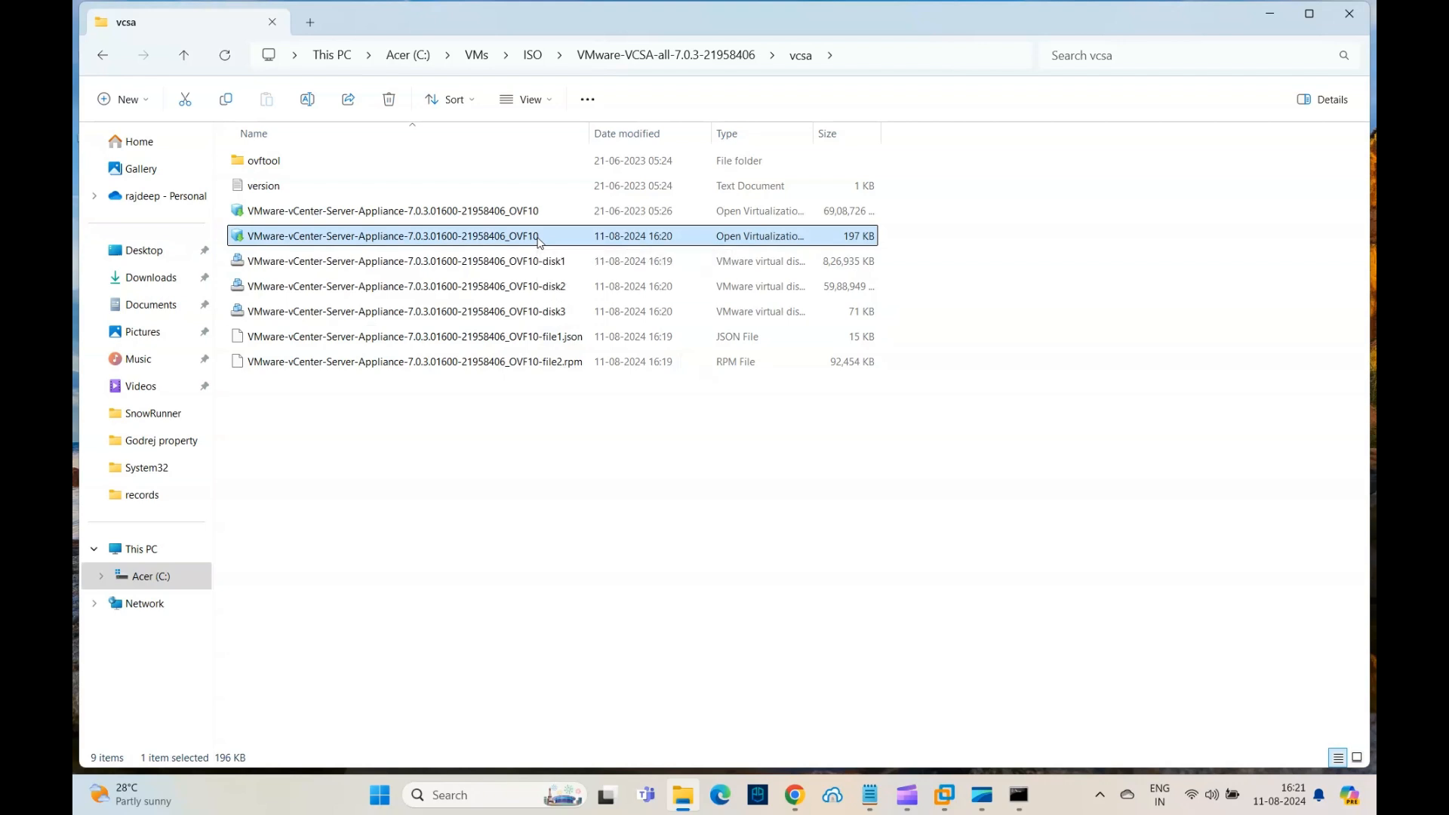
right_click(539, 242)
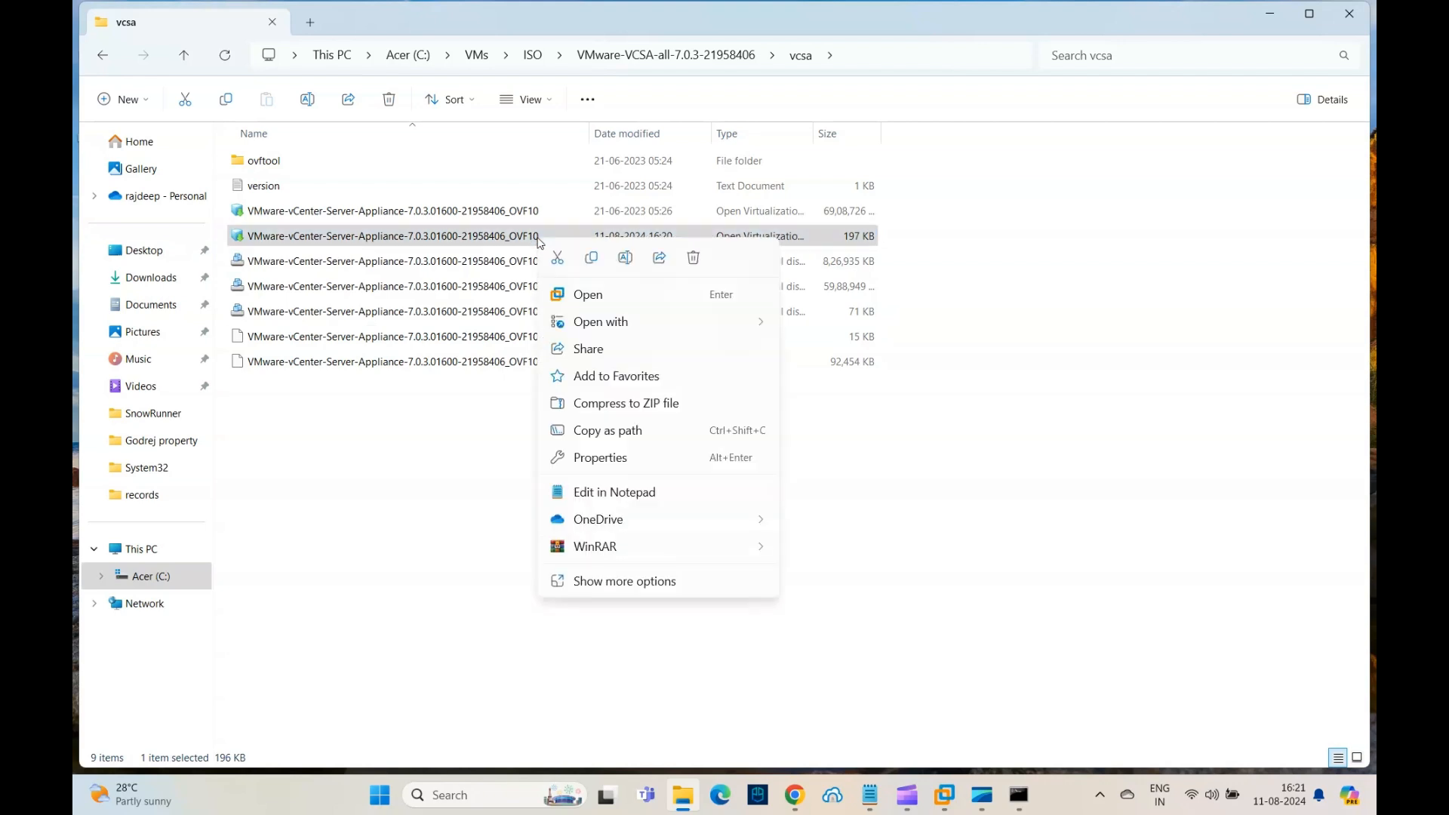
mouse_move(737, 326)
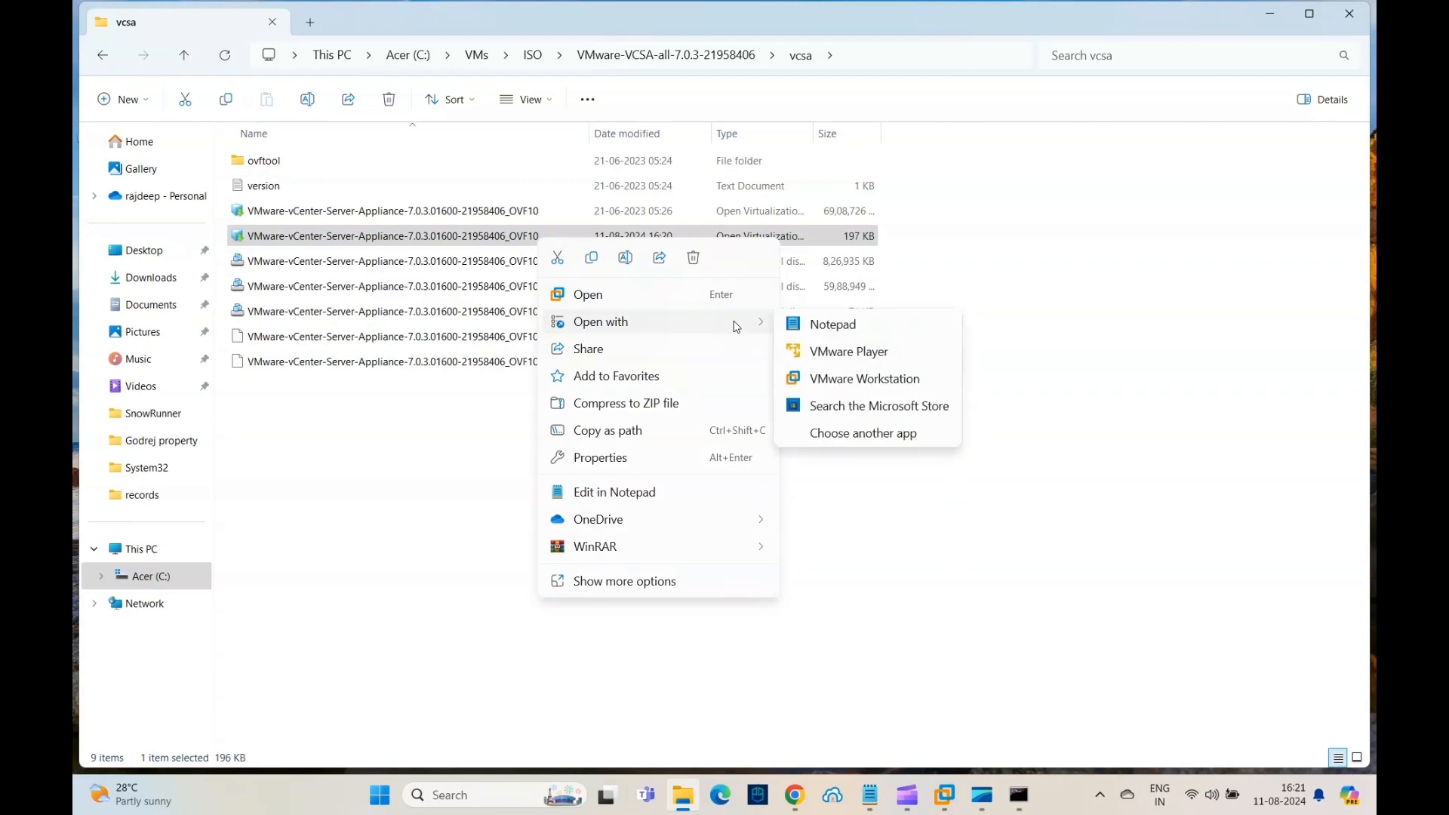
left_click(821, 325)
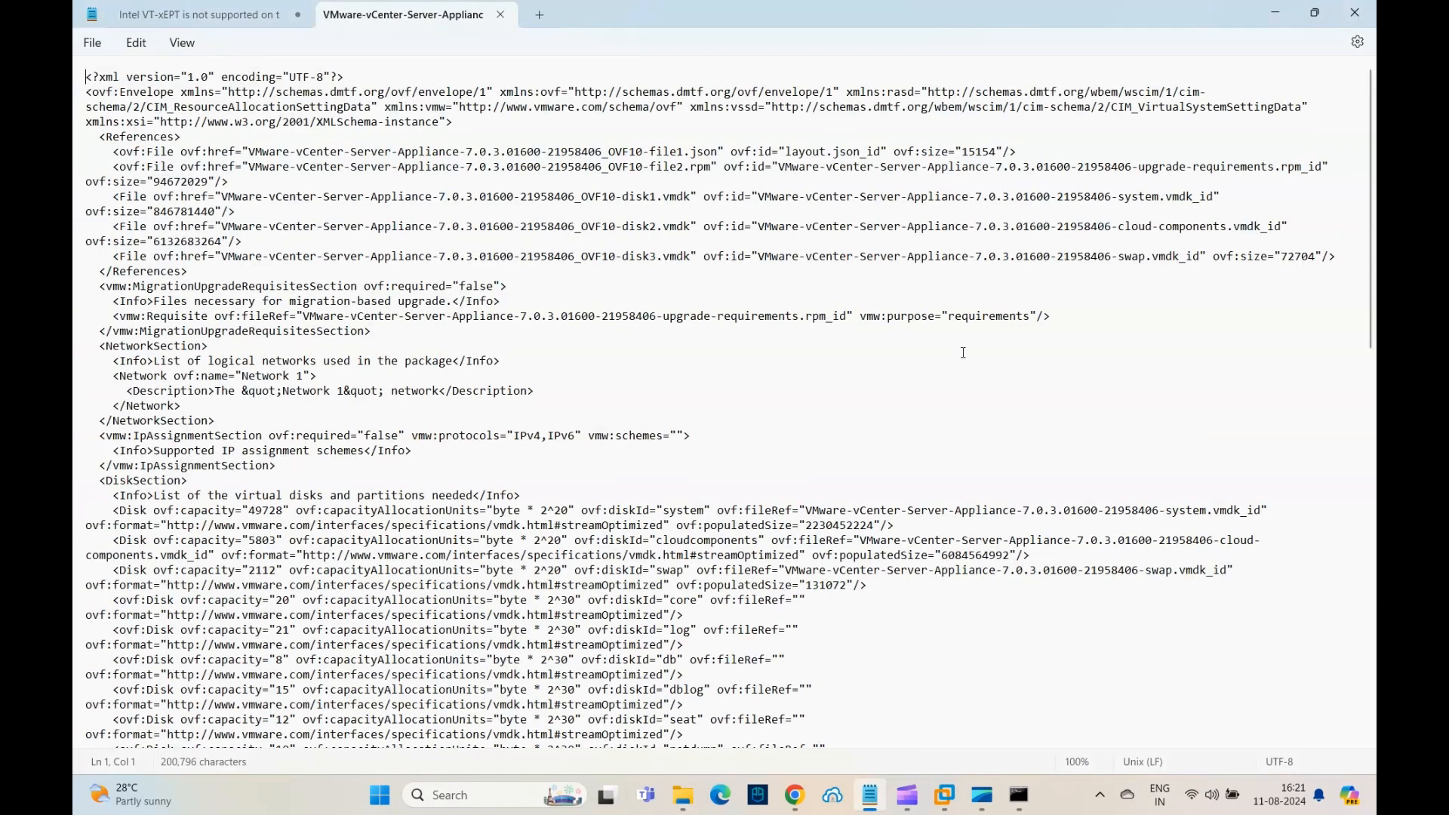
Search the OVF file for guestinfo.cis.upgrade.import.directory
key("ctrl+f")
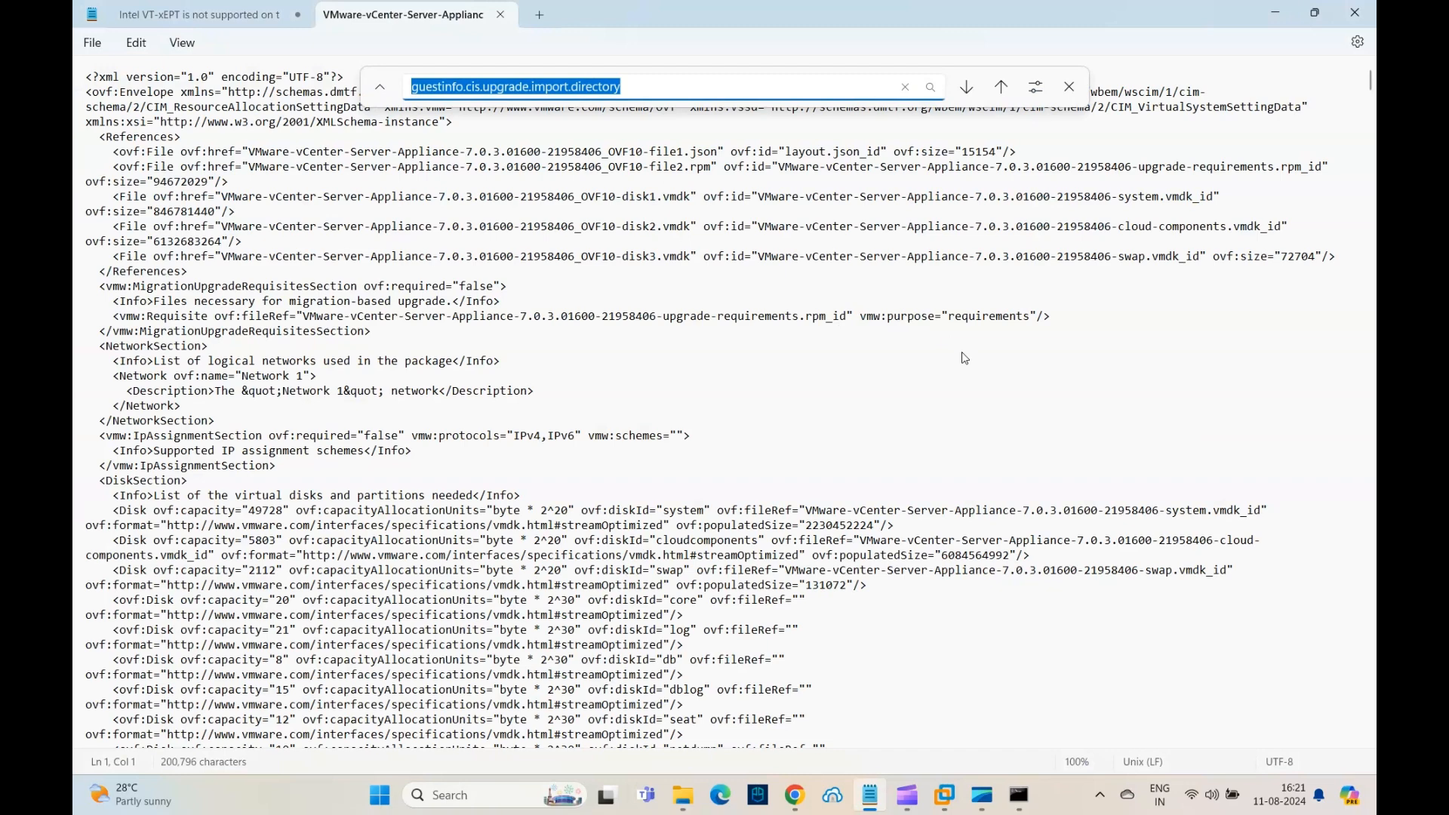
left_click(681, 89)
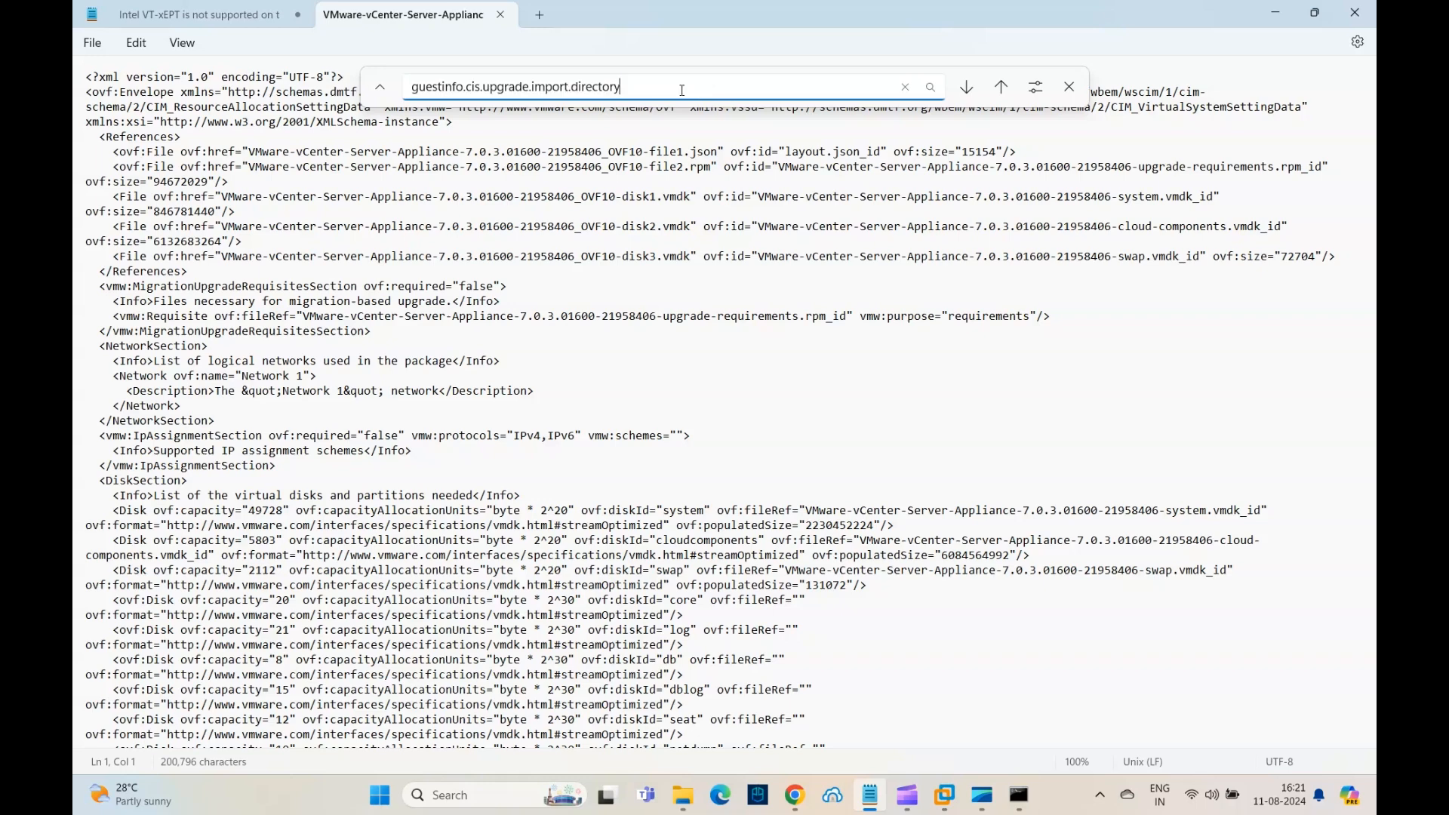
triple_click(631, 86)
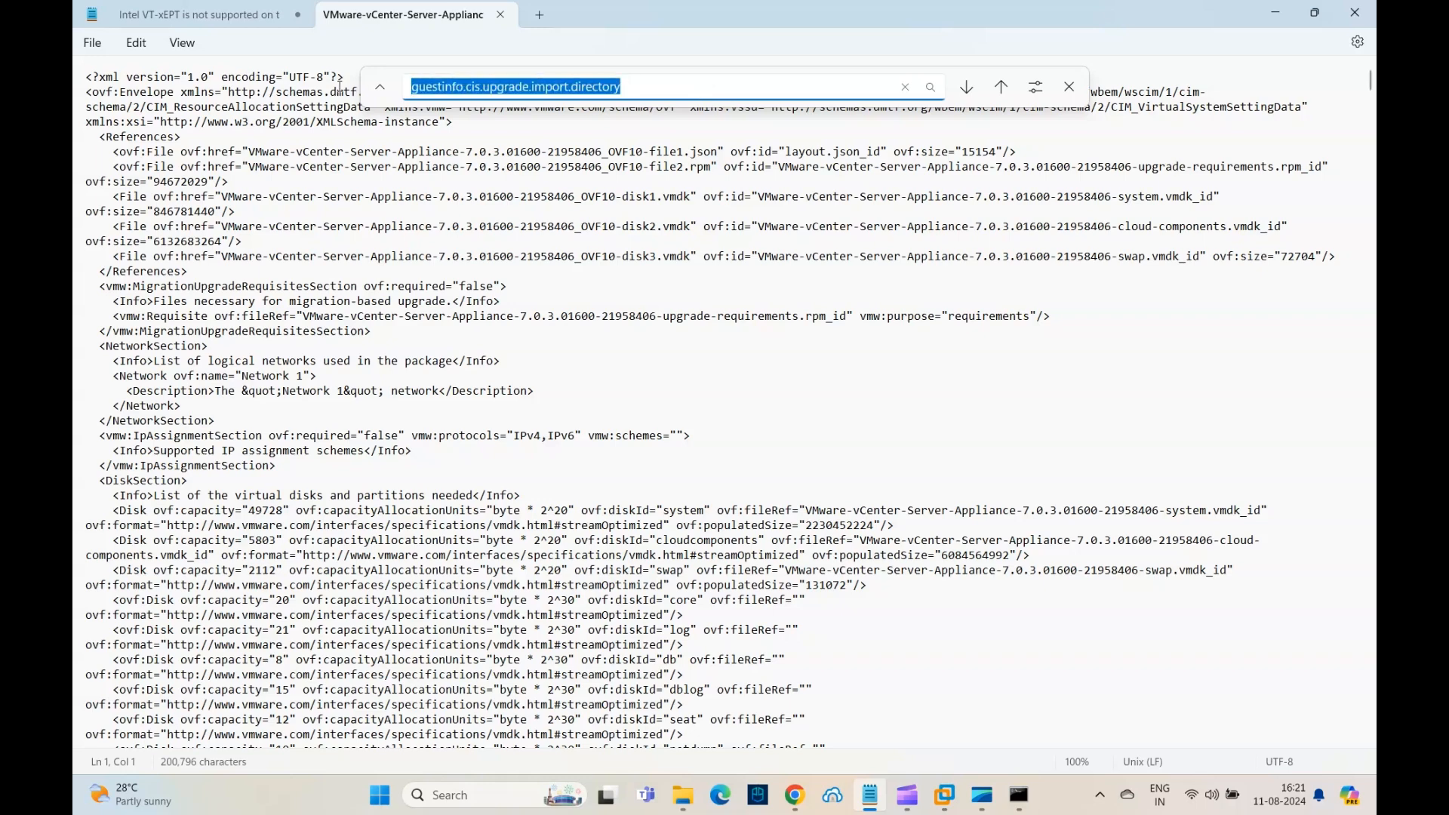
left_click(966, 89)
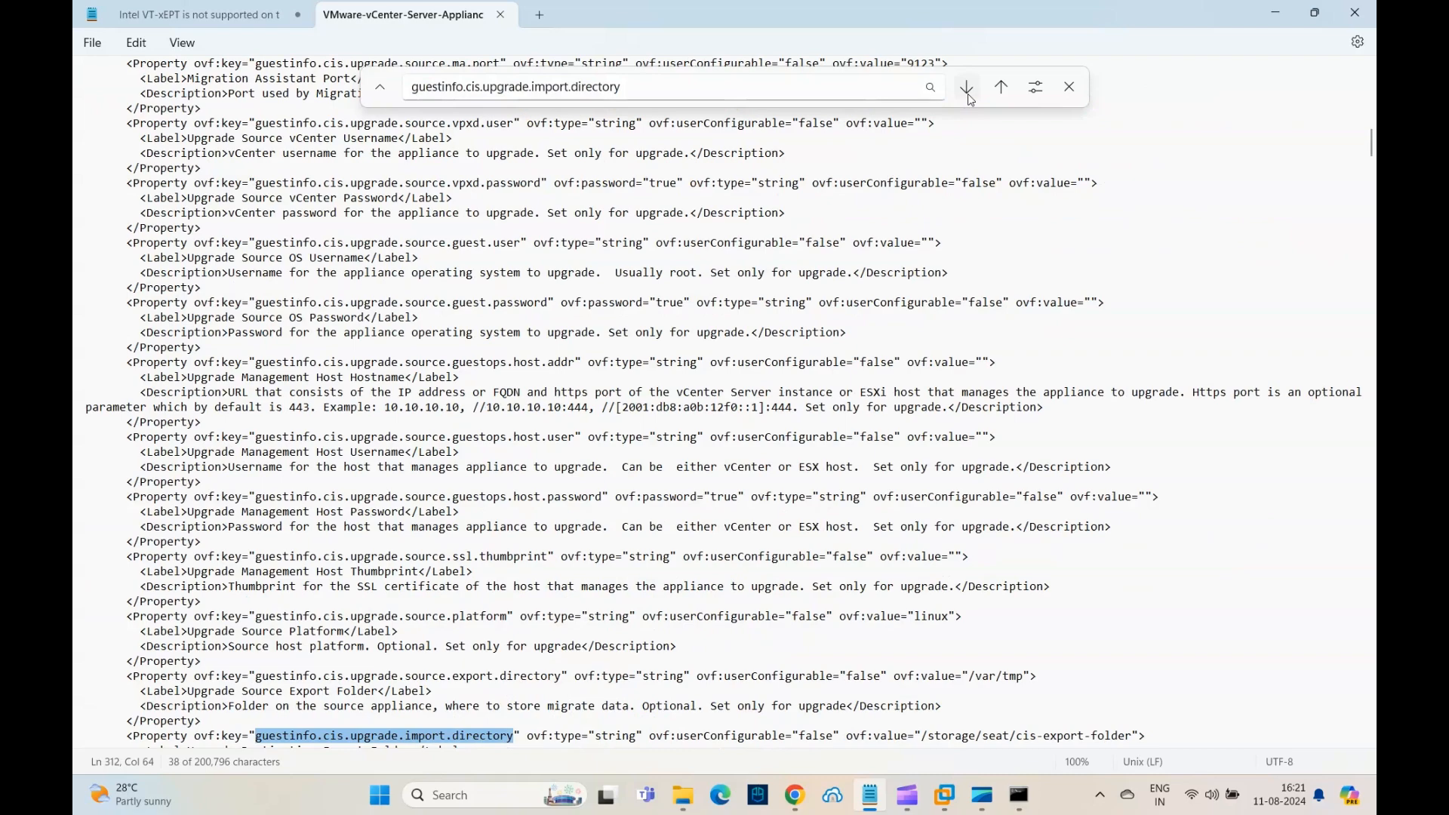
scroll(806, 597, "down", 4)
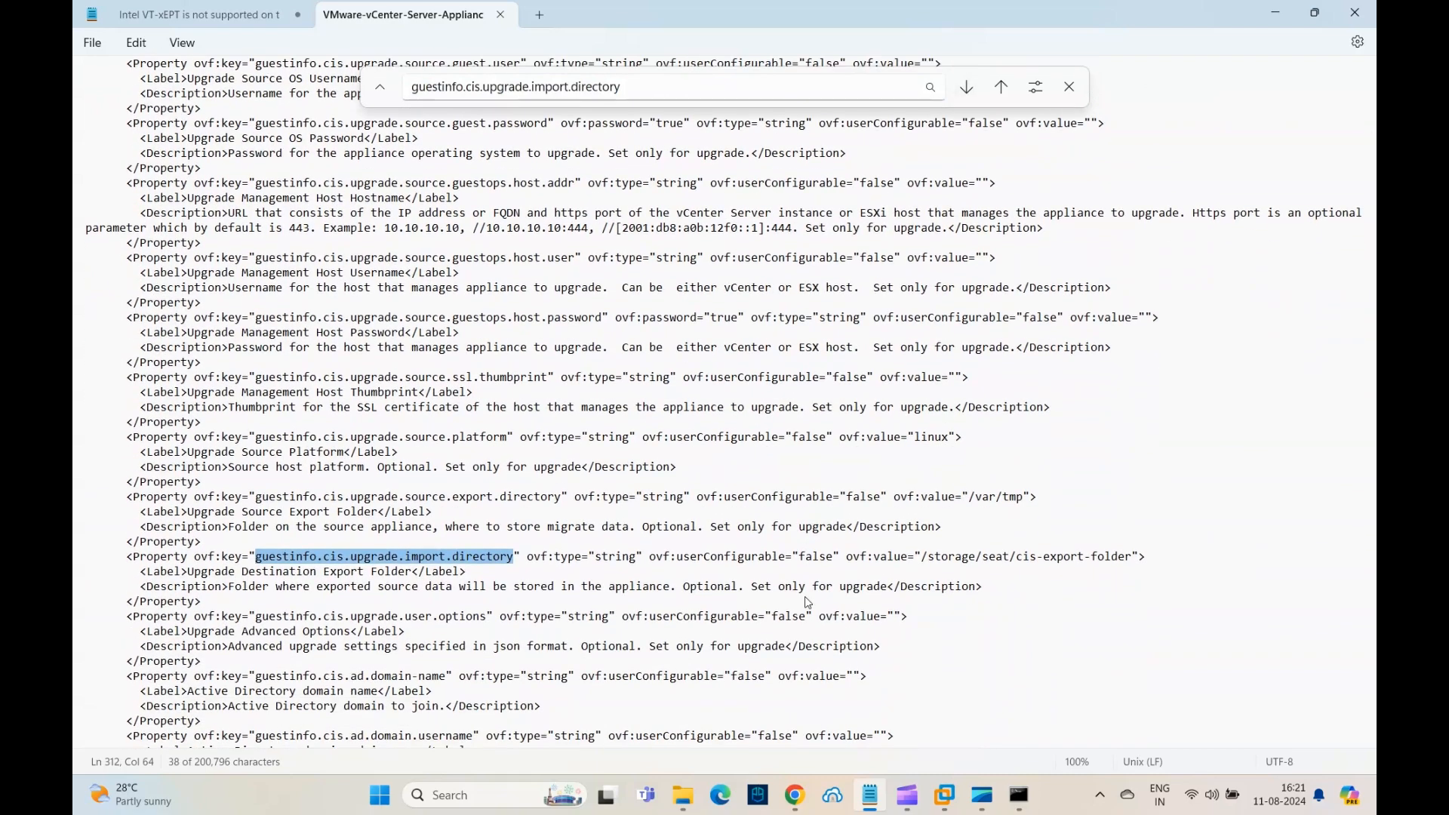
Set ovf:userConfigurable to "true" on the guestinfo.cis.upgrade.import.directory property
left_click(833, 556)
key("BackSpace")
key("BackSpace")
key("BackSpace")
key("BackSpace")
key("BackSpace")
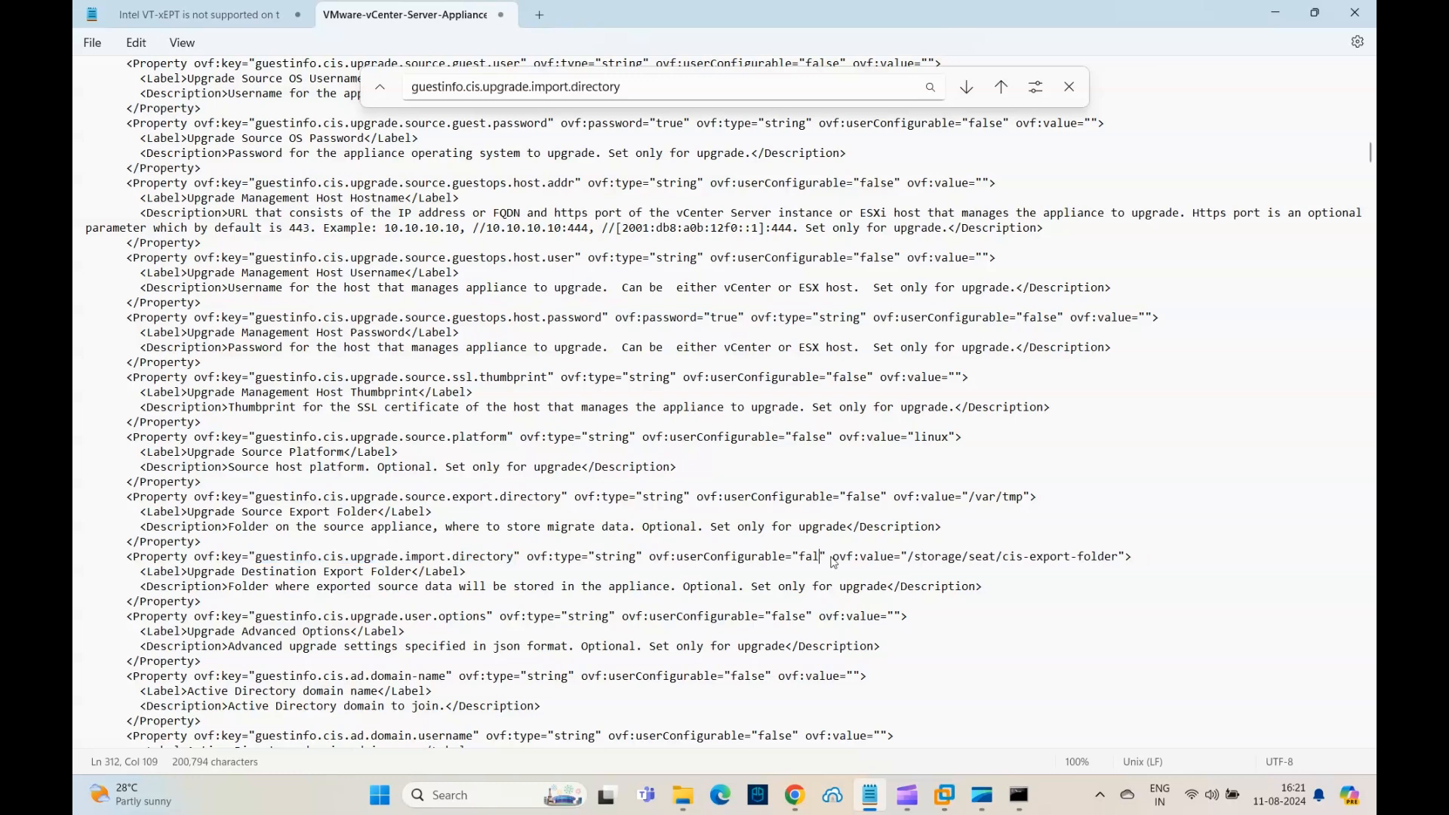
type("true")
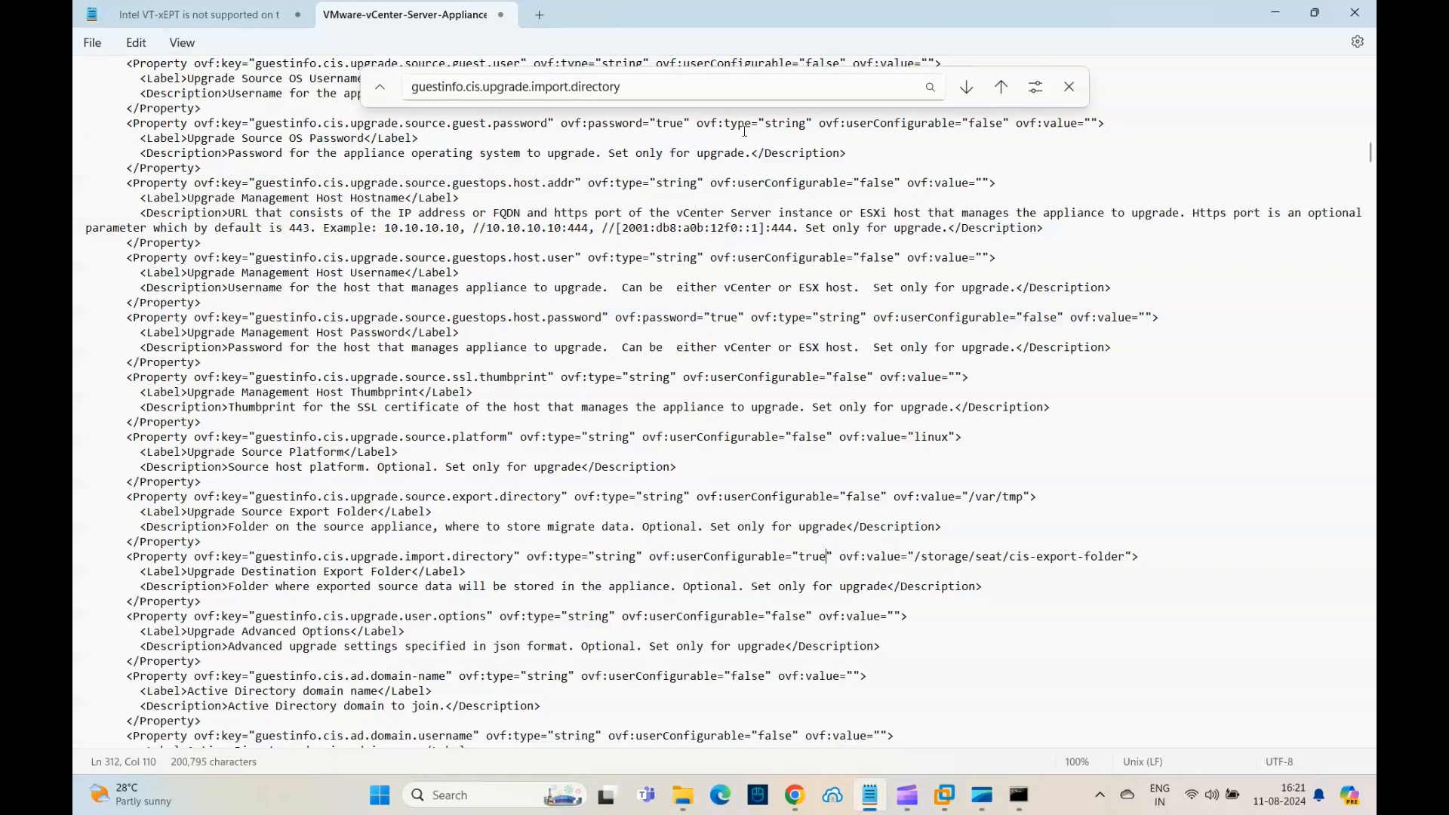
Close the search bar, save the edited OVF file and minimize Notepad
left_click(1067, 89)
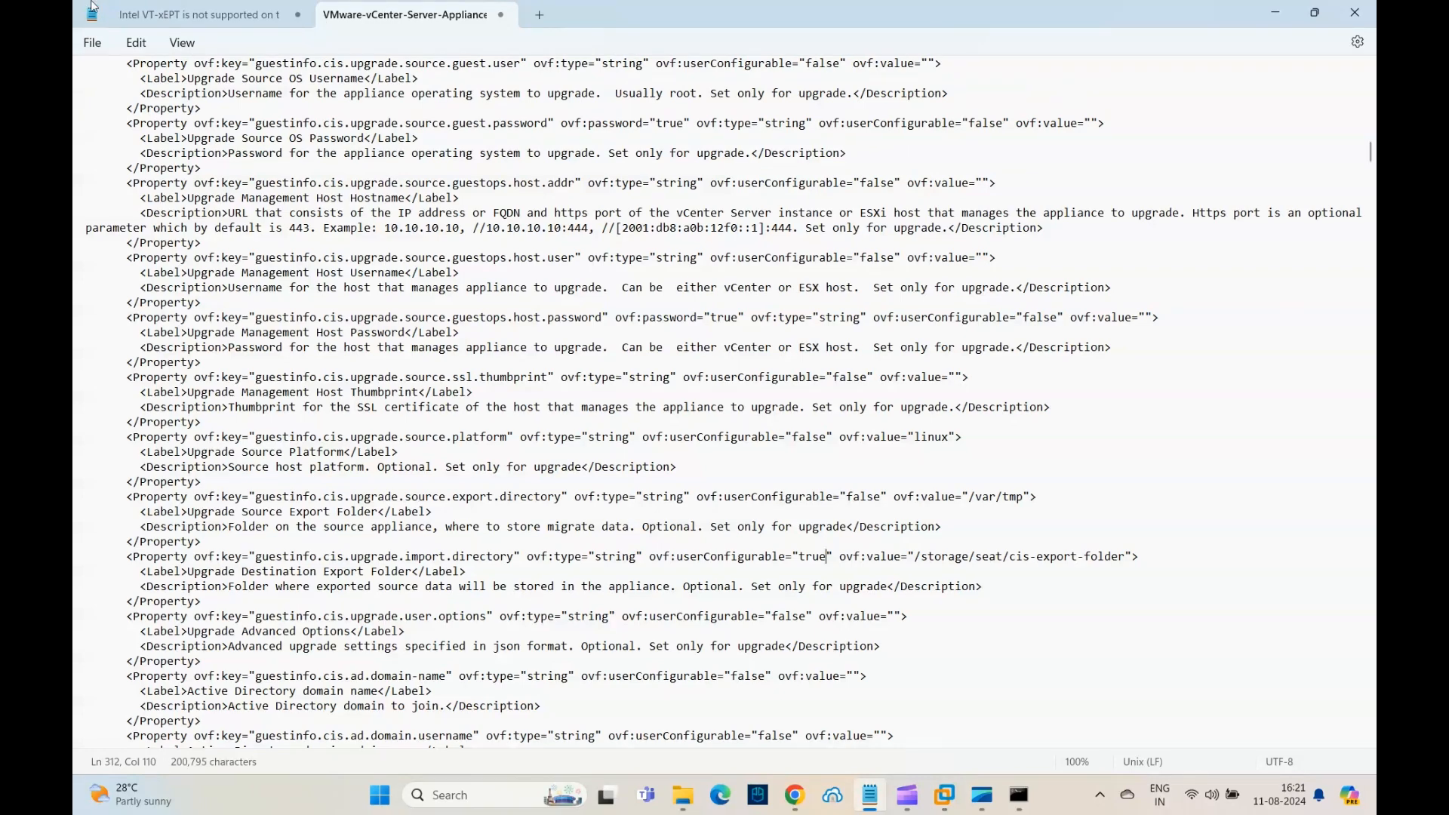
left_click(94, 48)
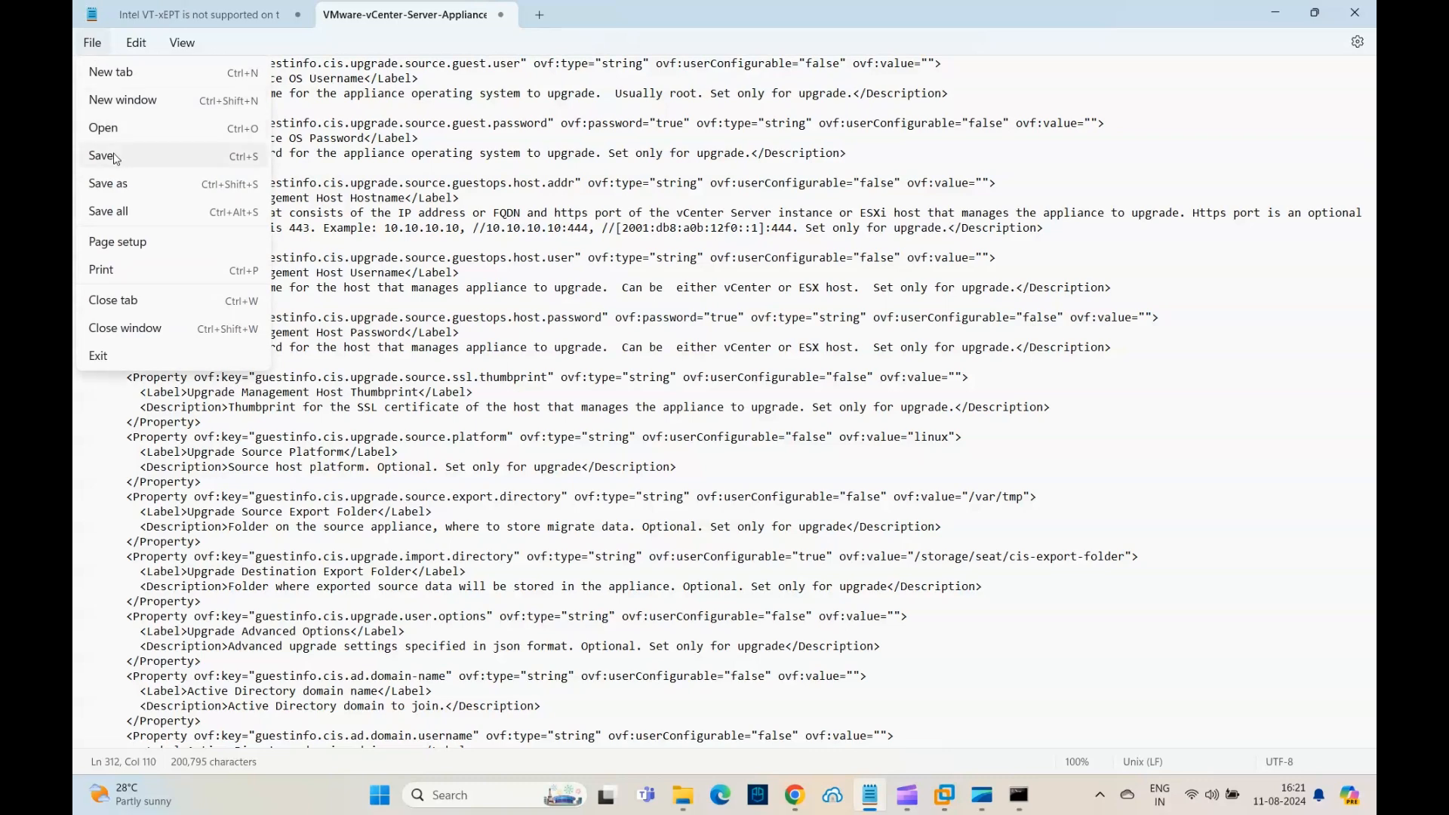
left_click(103, 156)
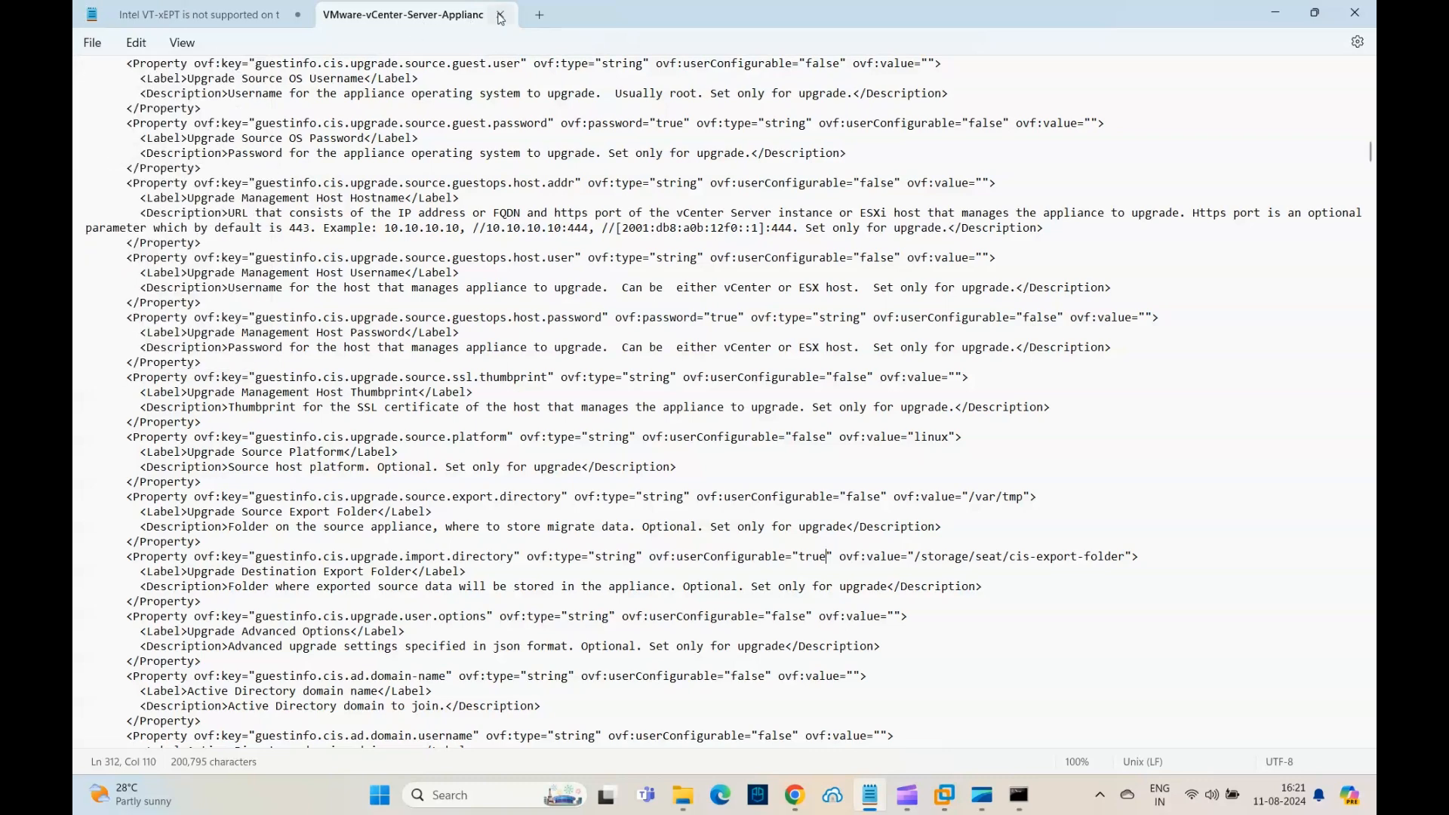
left_click(1274, 14)
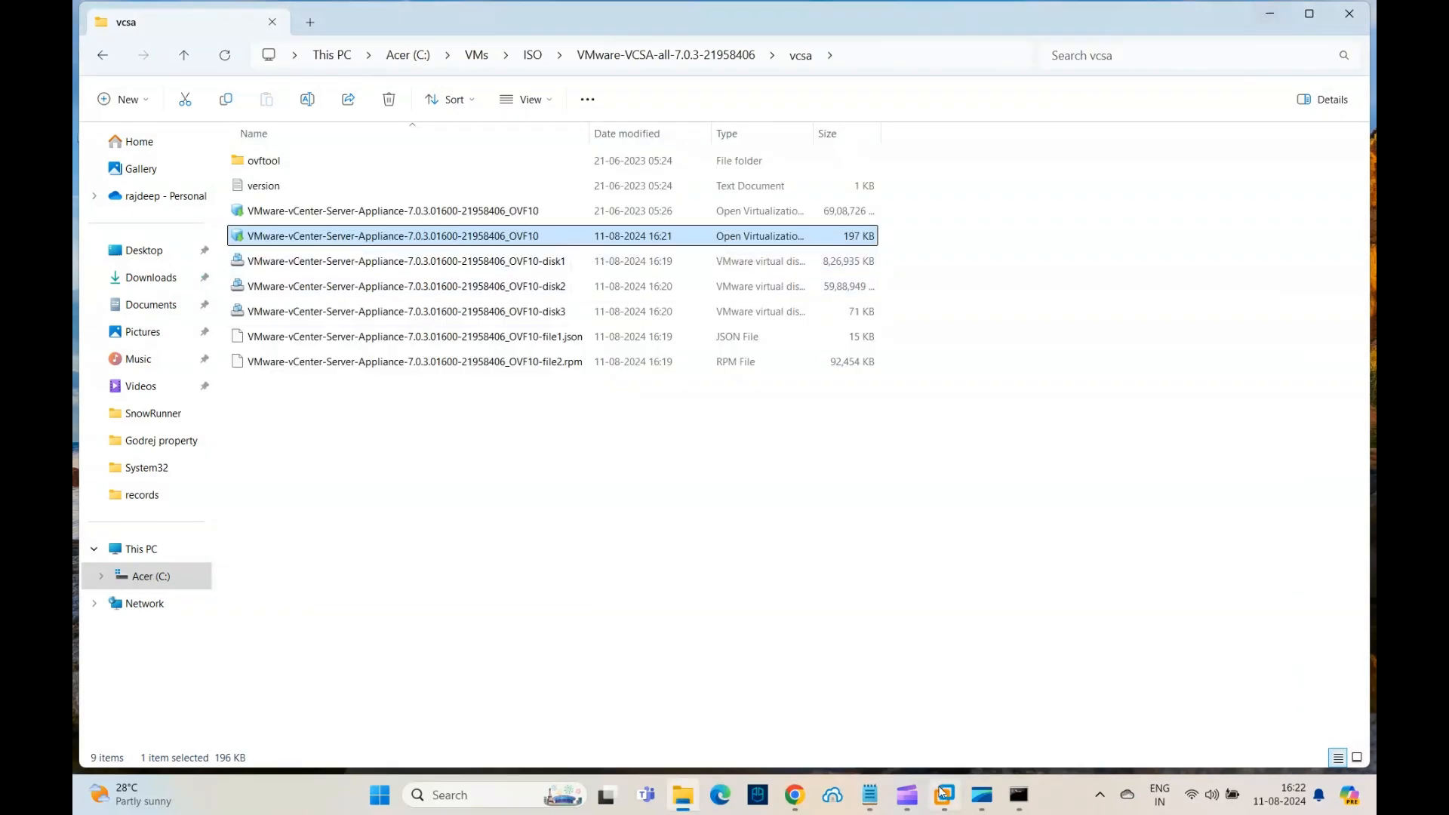
Switch to VMware Workstation and open the edited OVF from C:\VMs\ISO\VMware-VCSA-all-7.0.3-21958406\vcsa as a virtual machine
mouse_move(947, 805)
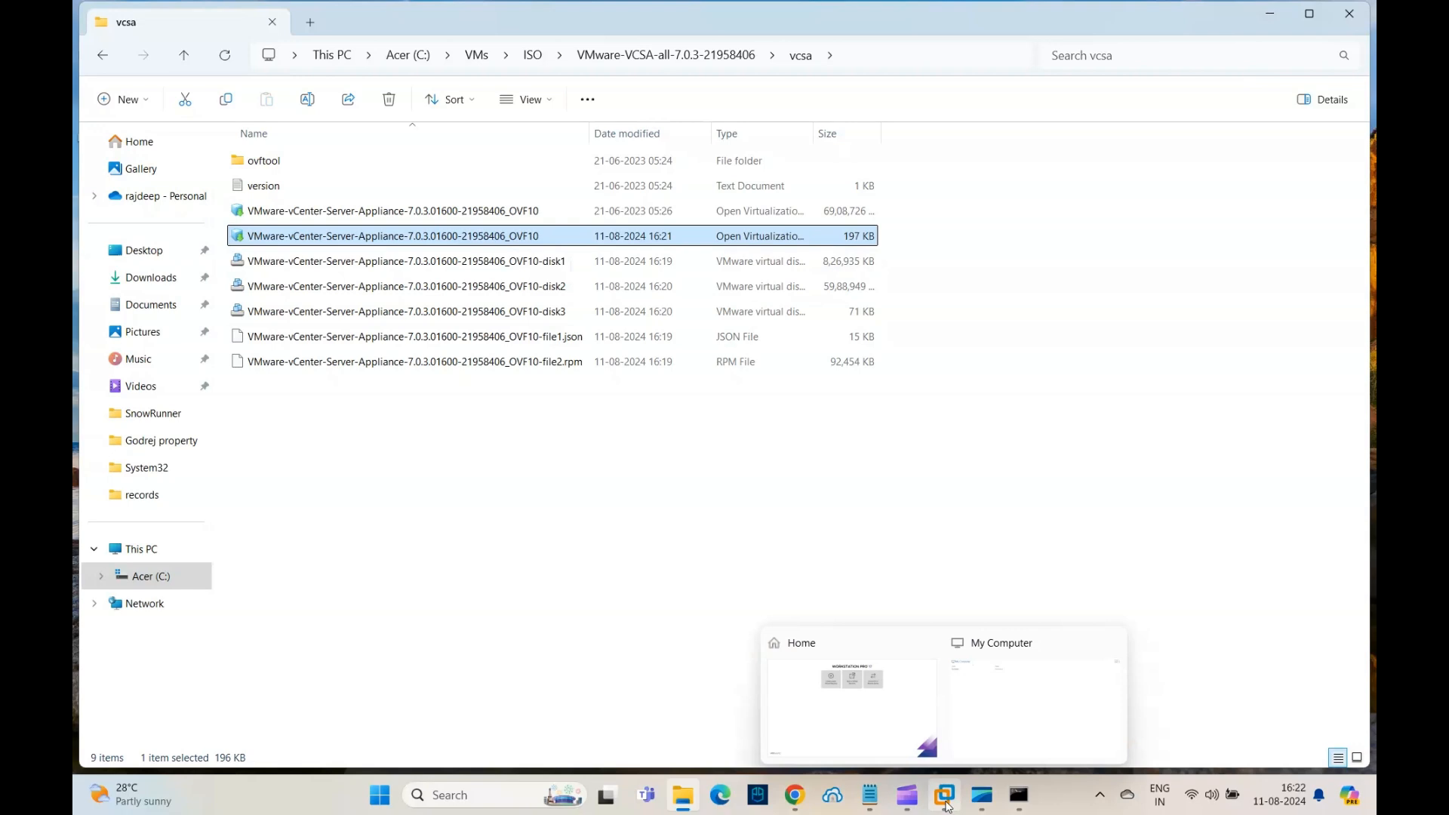
left_click(881, 723)
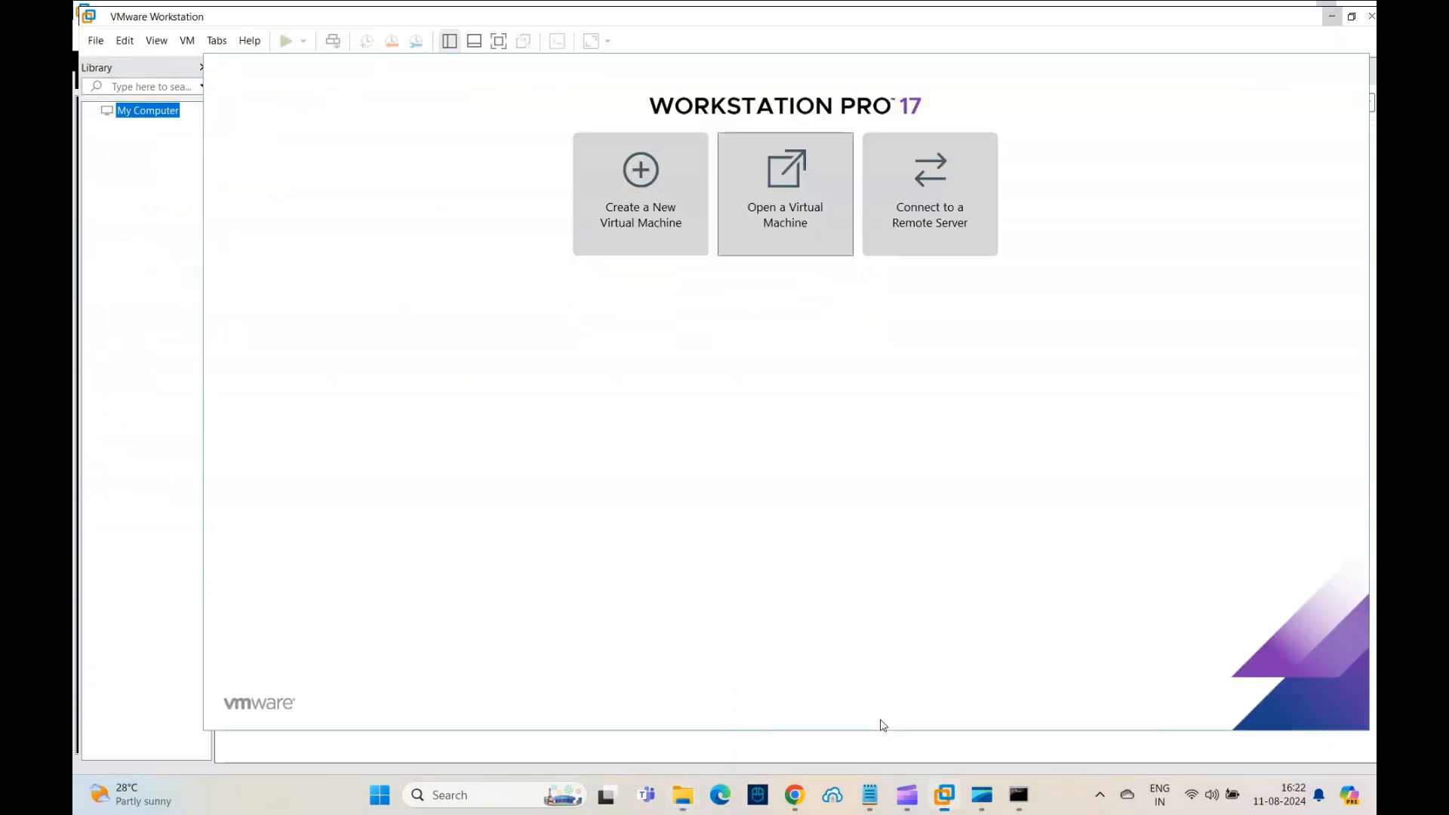
left_click(798, 235)
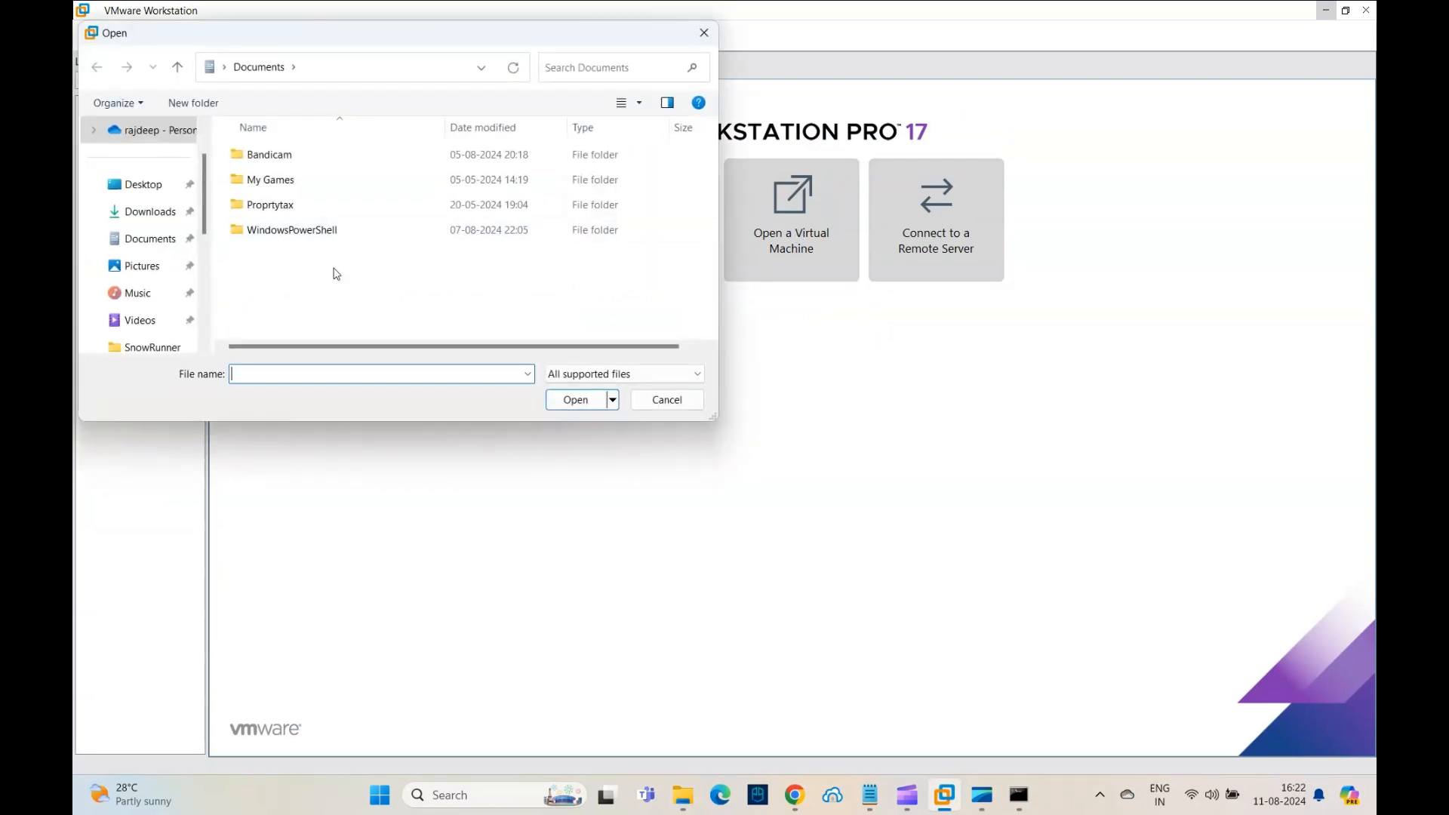
scroll(202, 312, "down", 3)
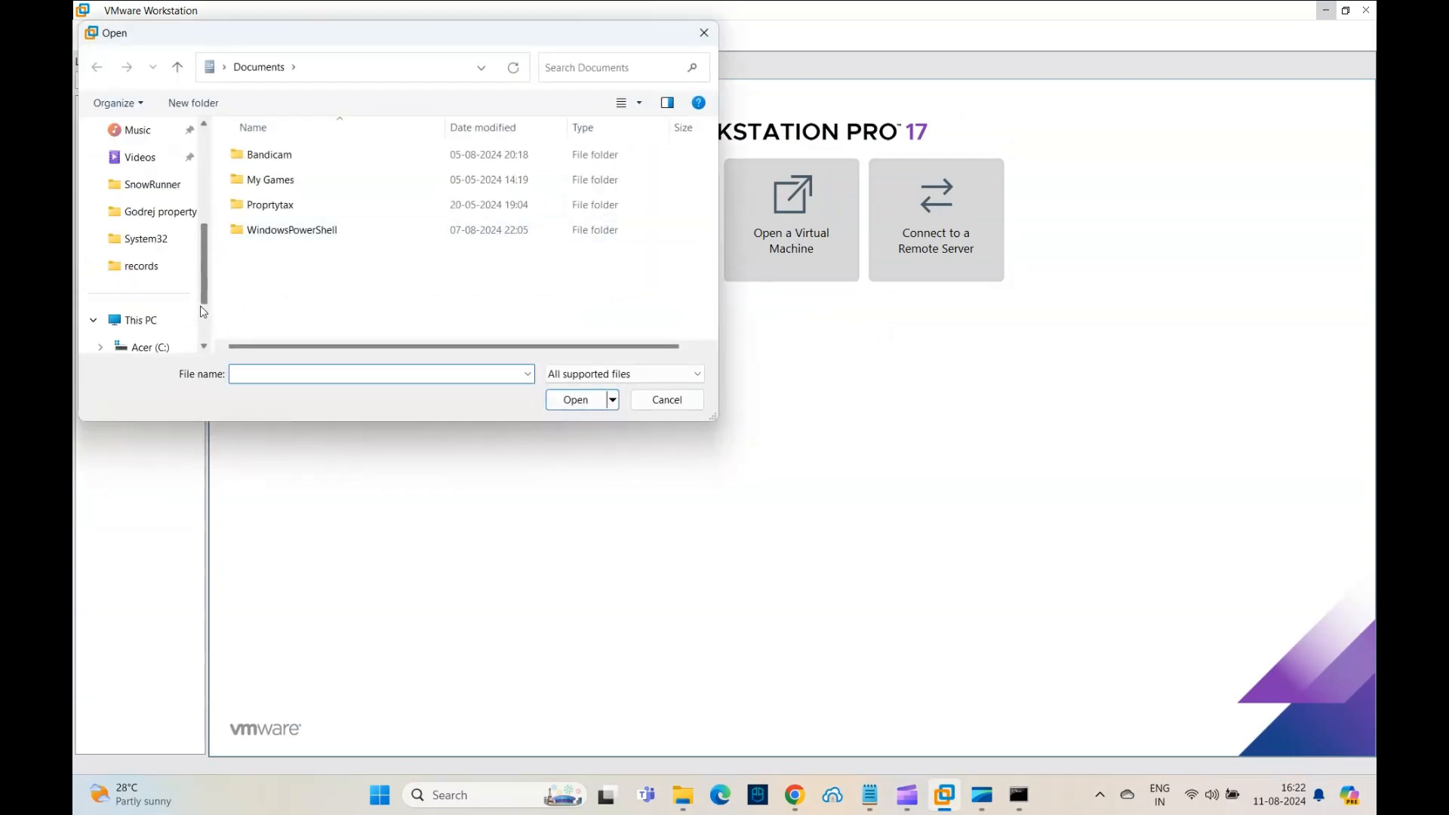
left_click(163, 347)
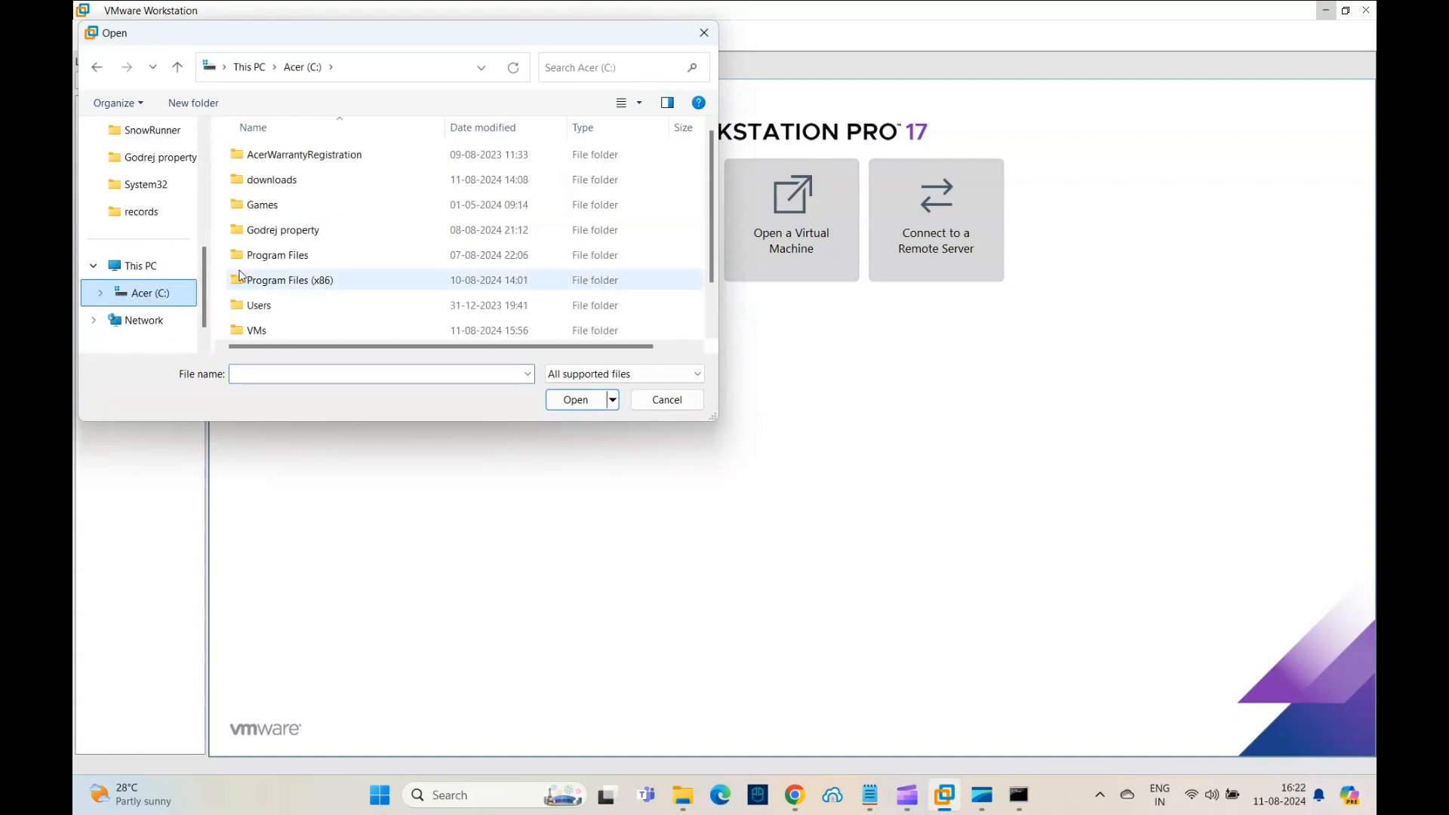
double_click(264, 329)
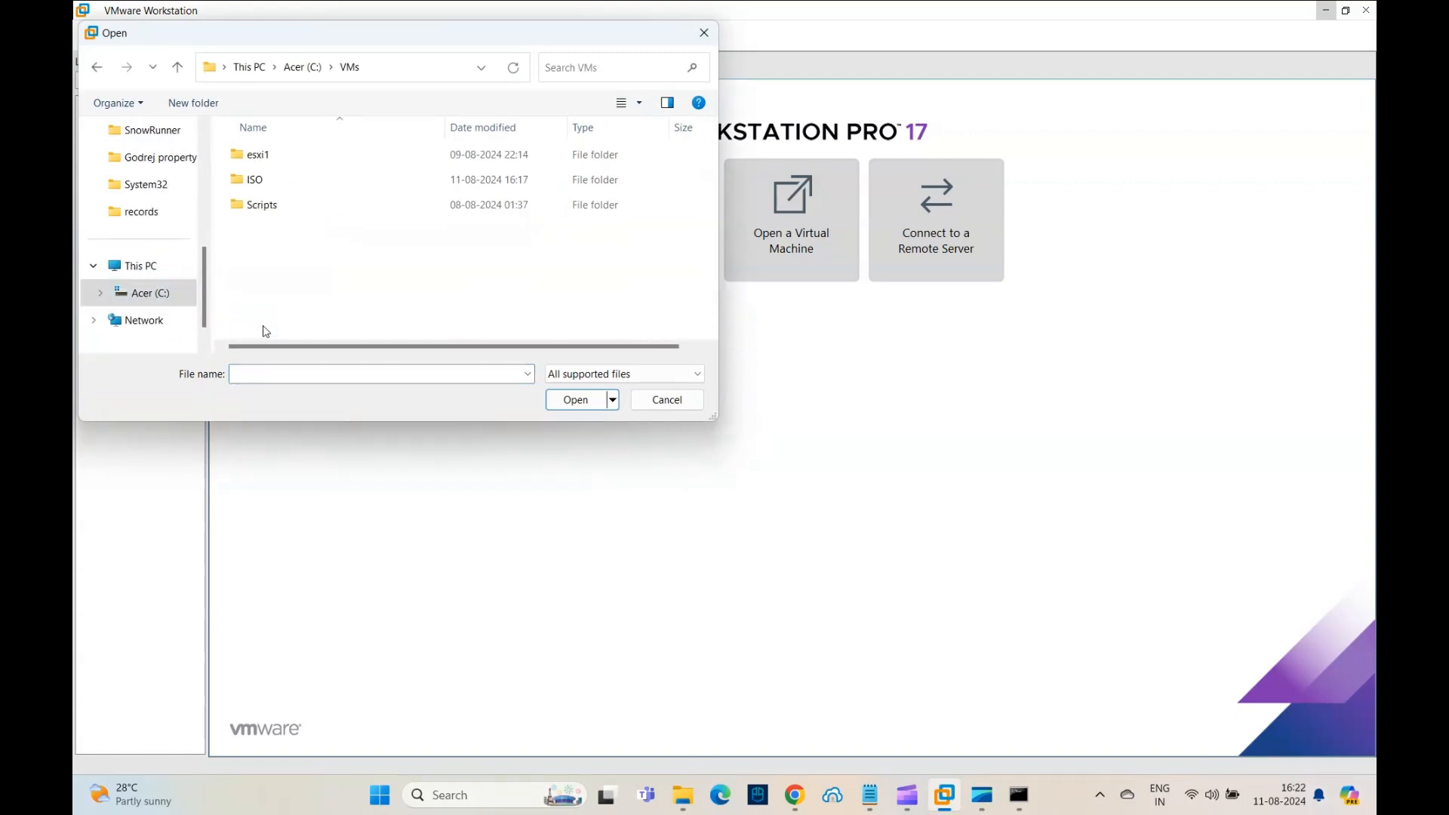
double_click(255, 187)
double_click(314, 162)
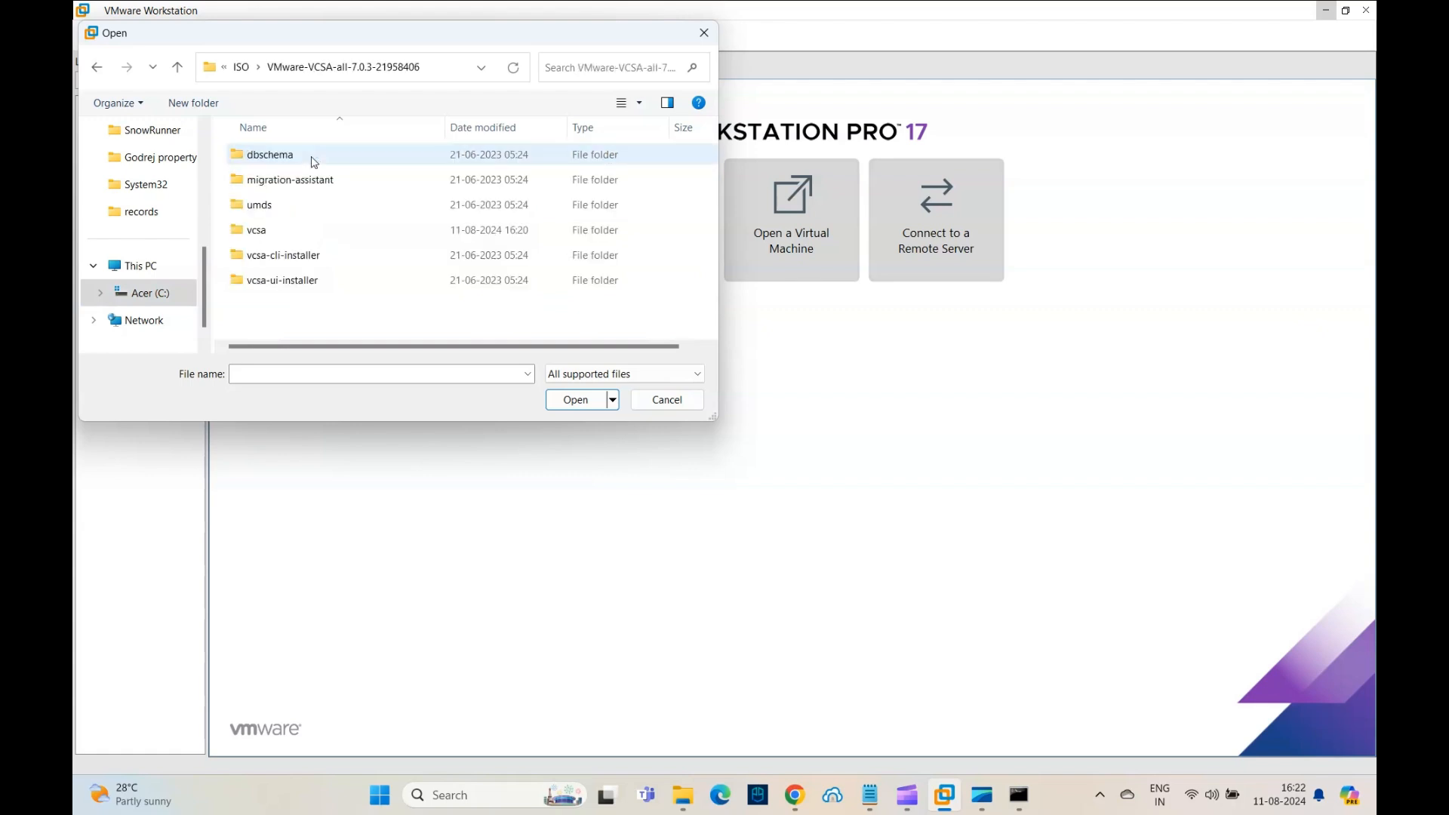
double_click(279, 227)
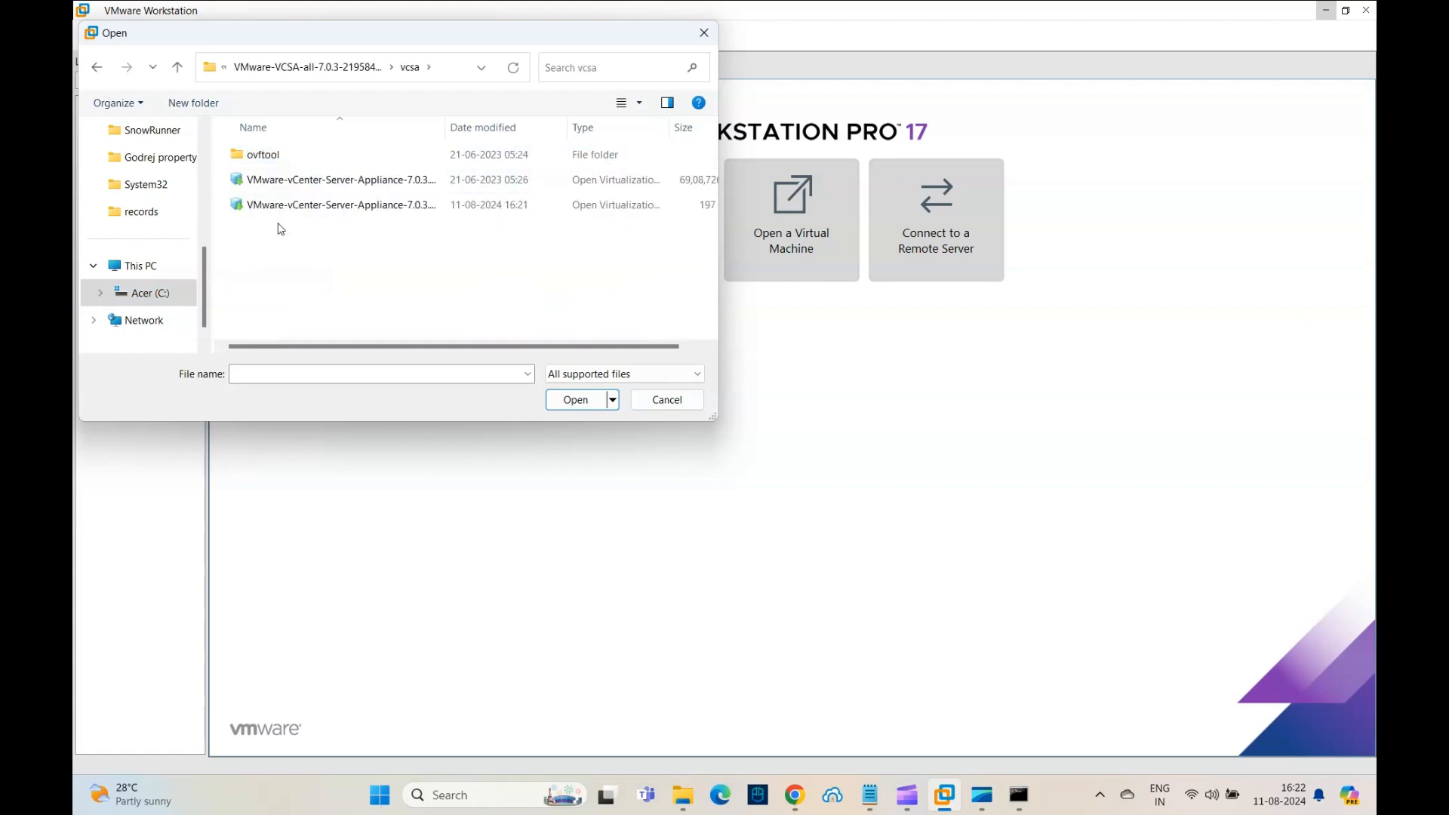
left_click(465, 208)
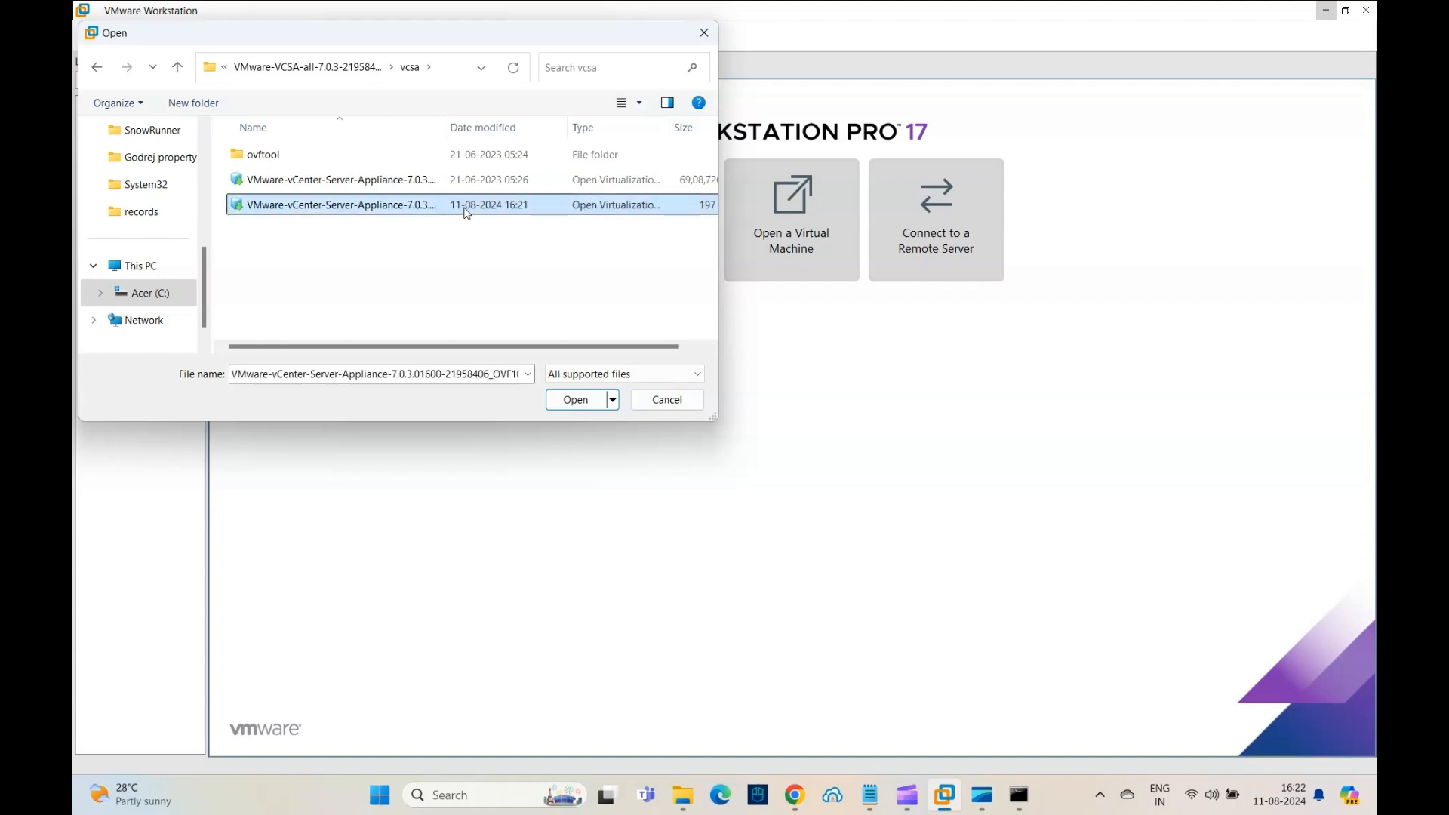
left_click(575, 401)
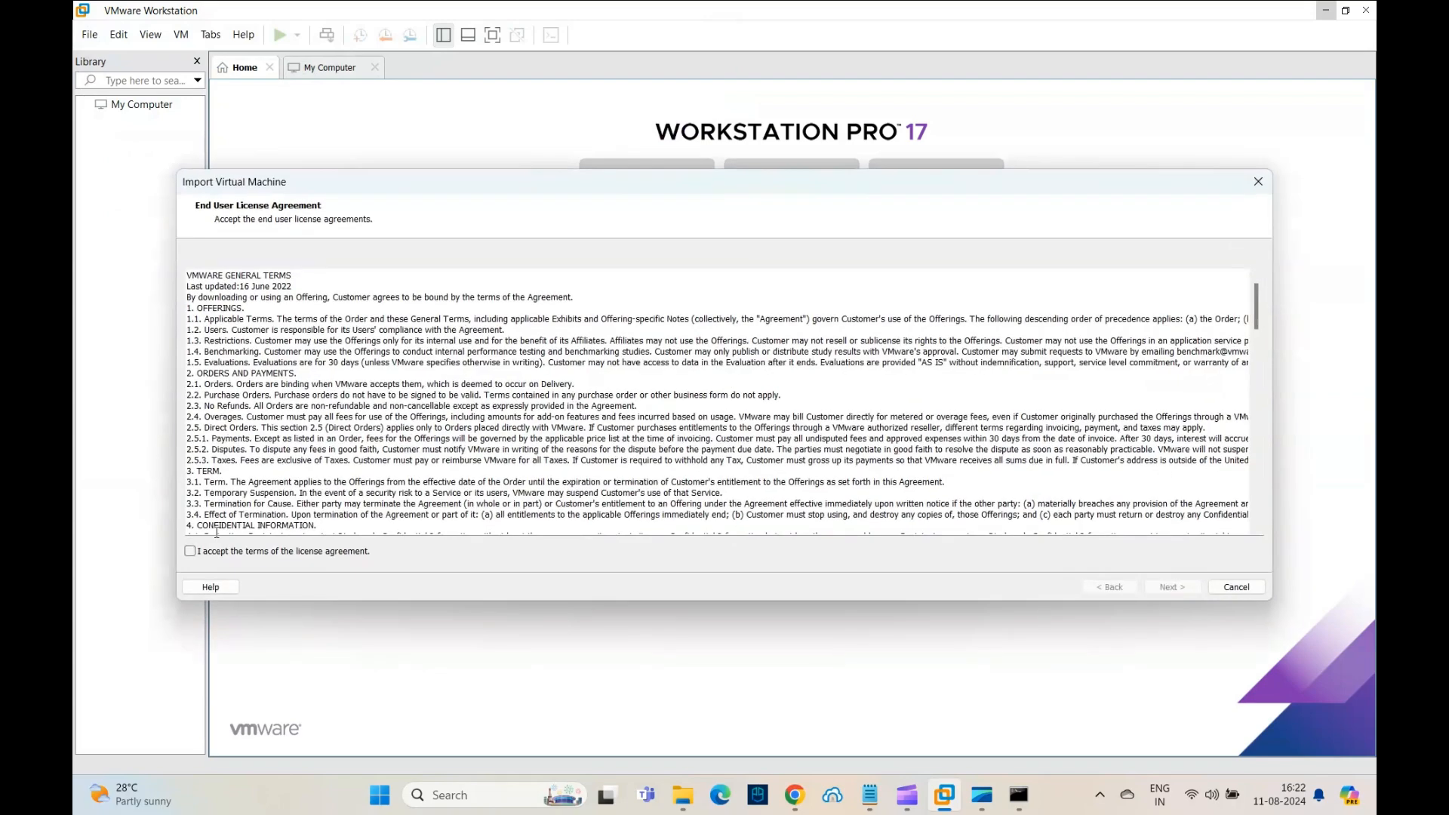
Accept the end user license agreement and name the new virtual machine vCenter
left_click(218, 552)
left_click(1162, 586)
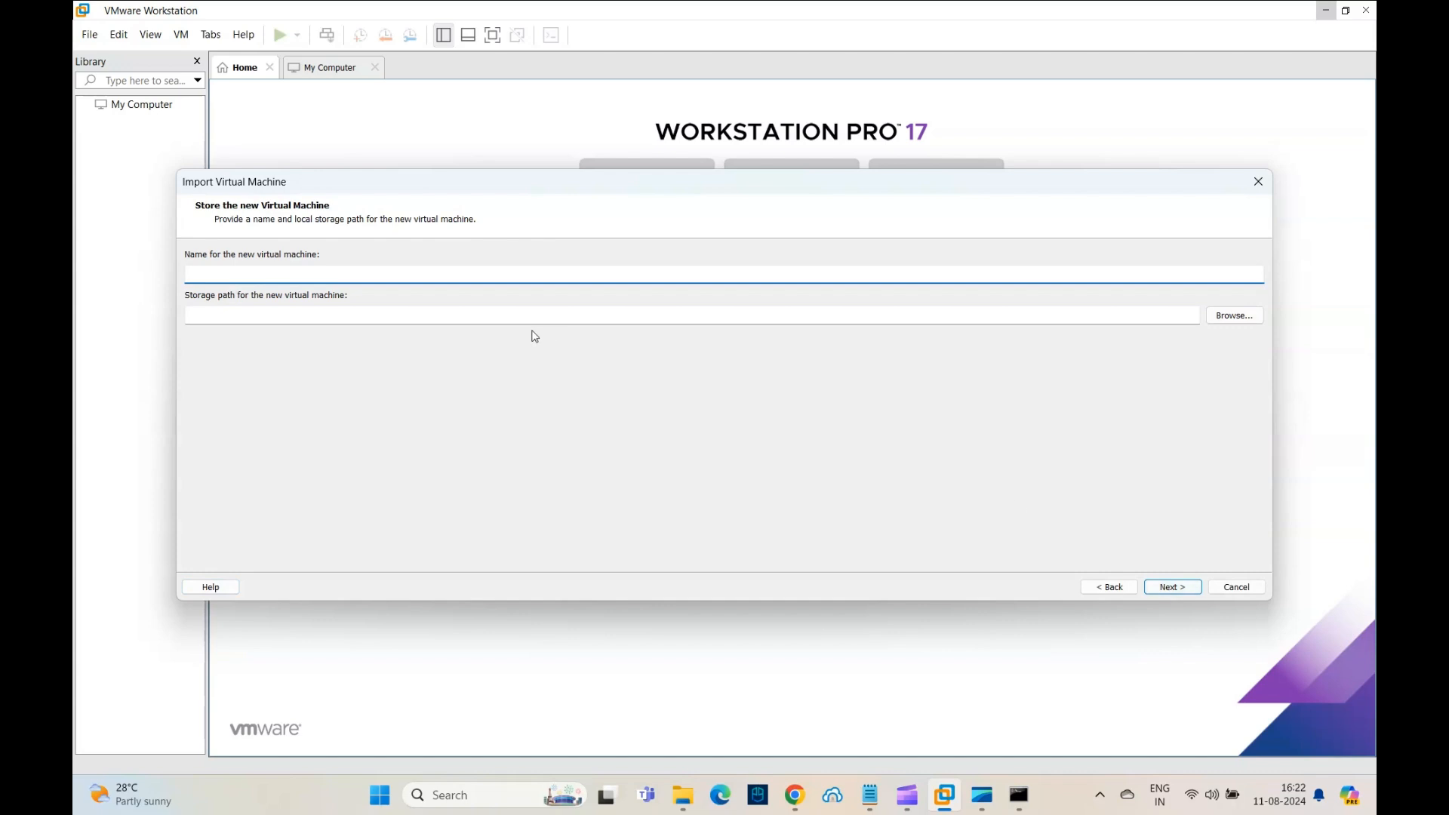
type("vCenter")
left_click(1160, 590)
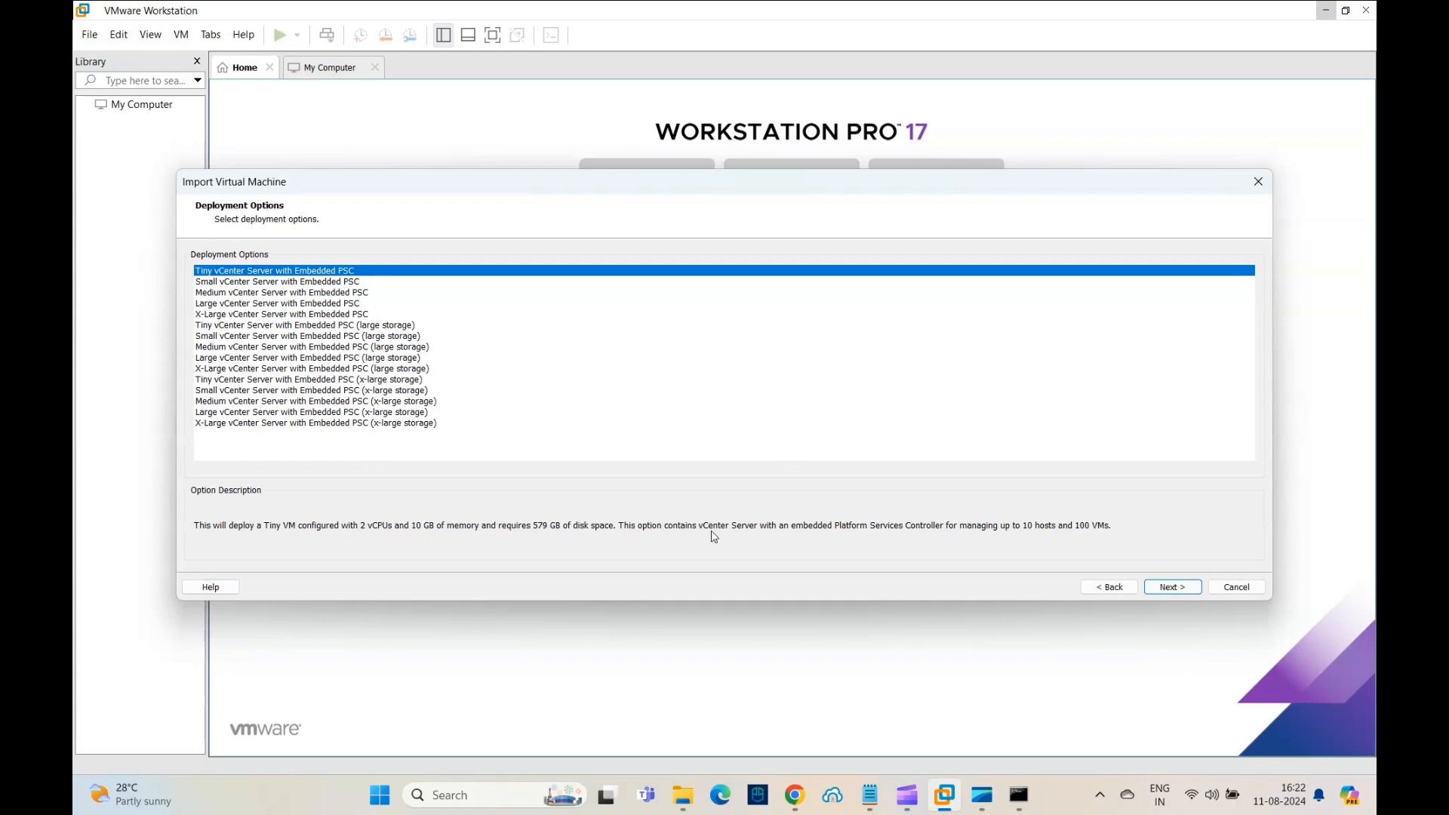
Keep the Tiny vCenter Server with Embedded PSC deployment and set the host network address family to ipv4 and mode to dhcp
left_click(1178, 587)
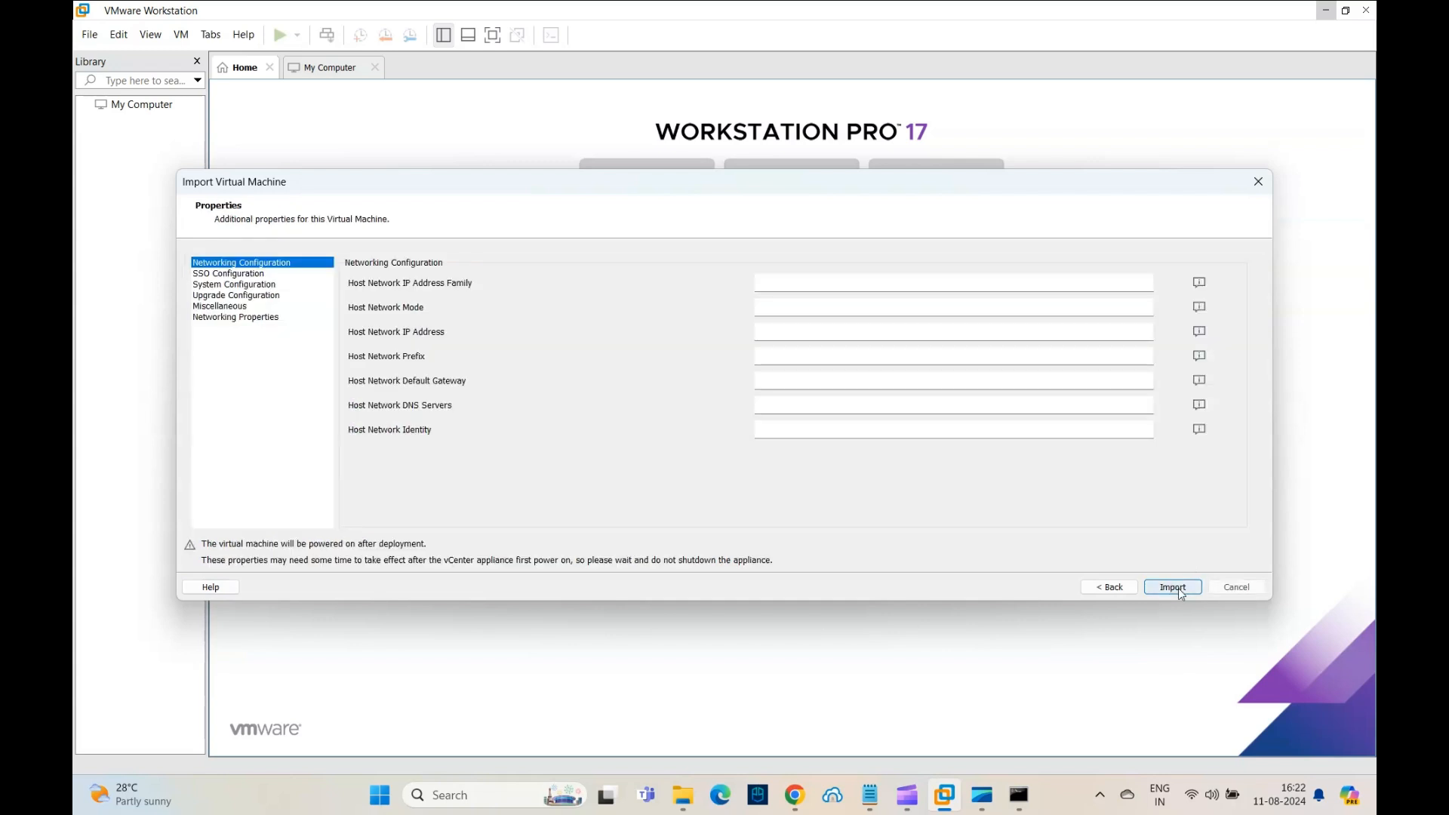
left_click(785, 285)
type("ipv4")
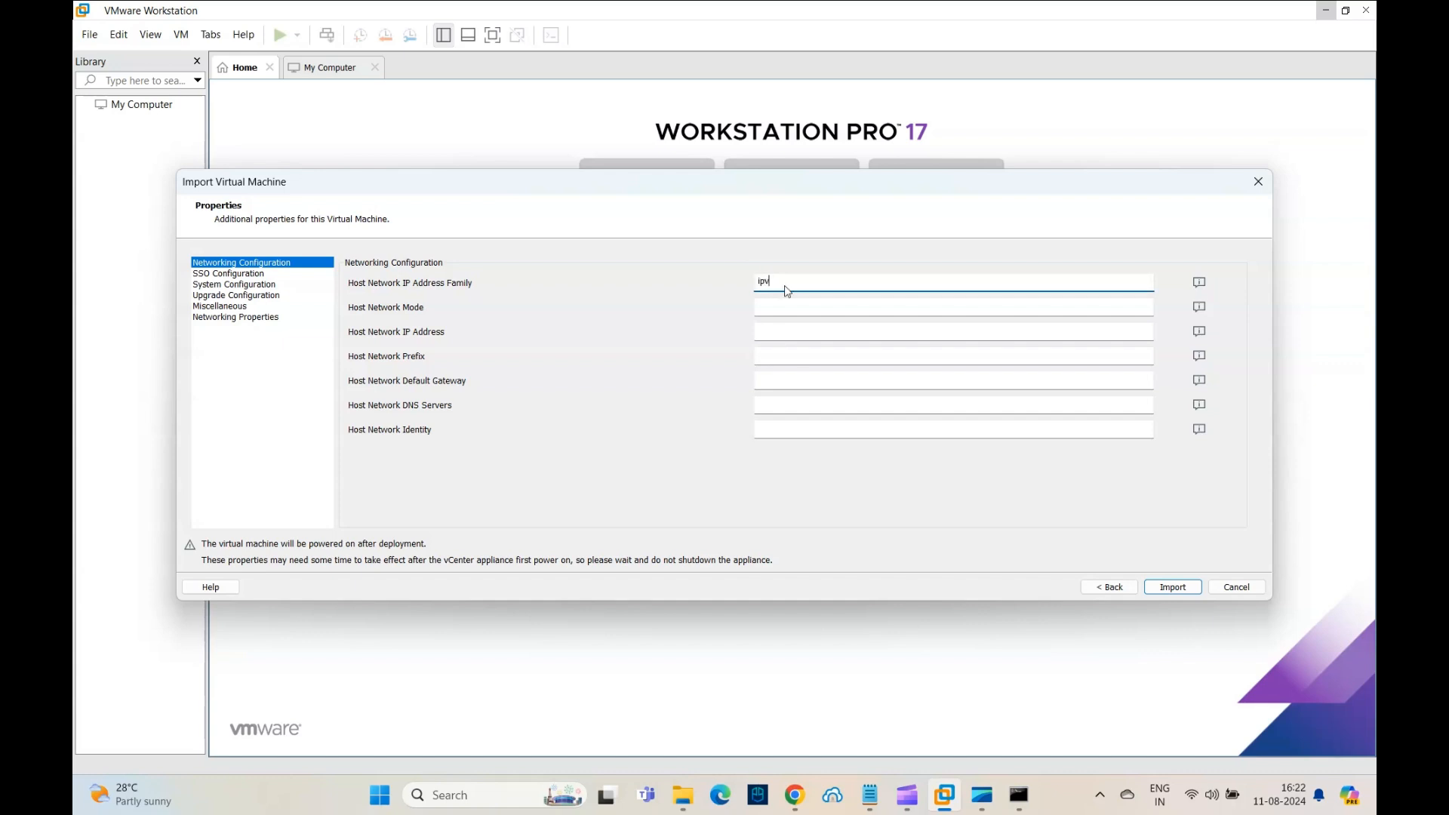
key("Tab")
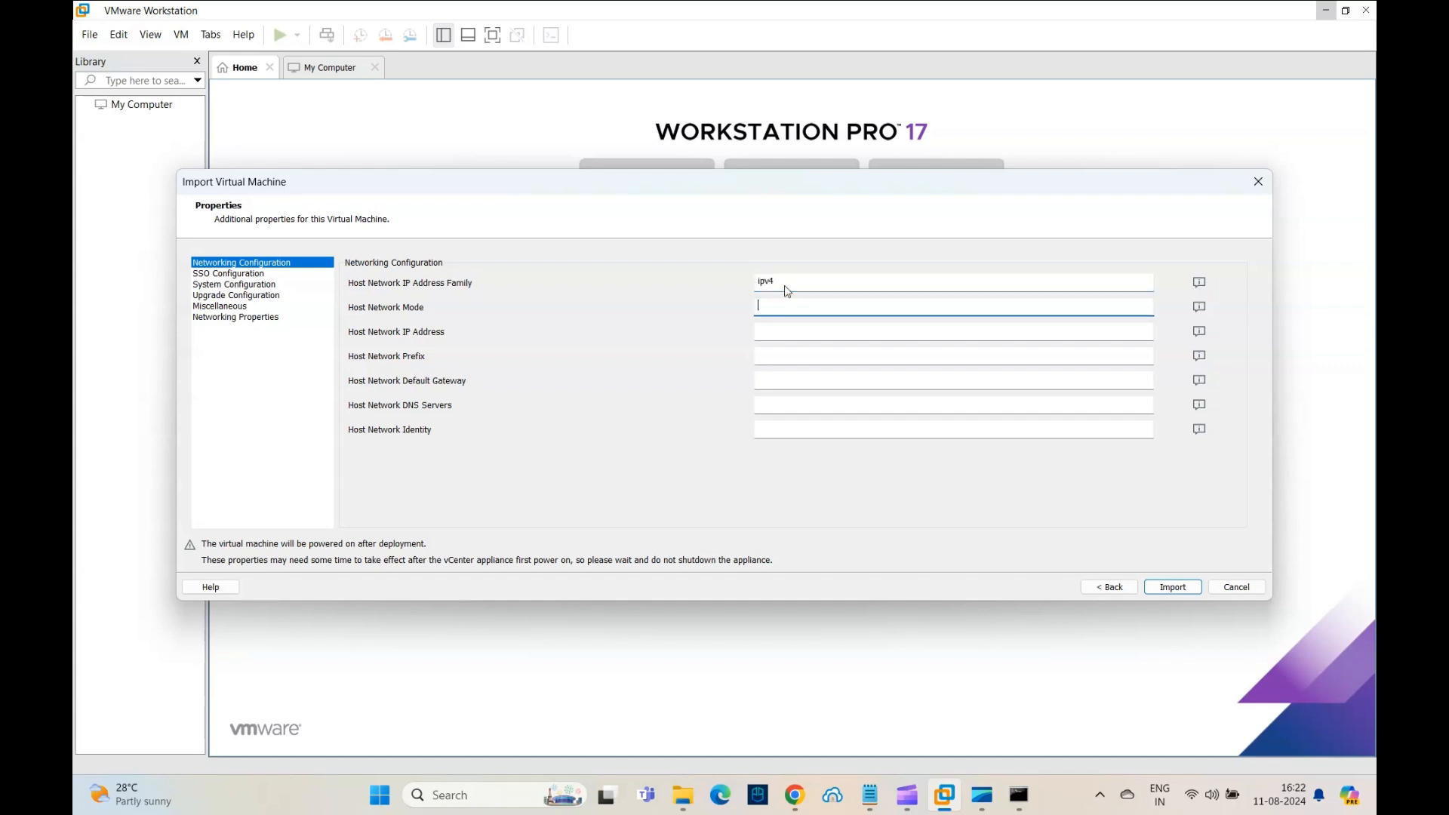
type("dhcp")
Enter and confirm the directory password in the SSO configuration
left_click(228, 276)
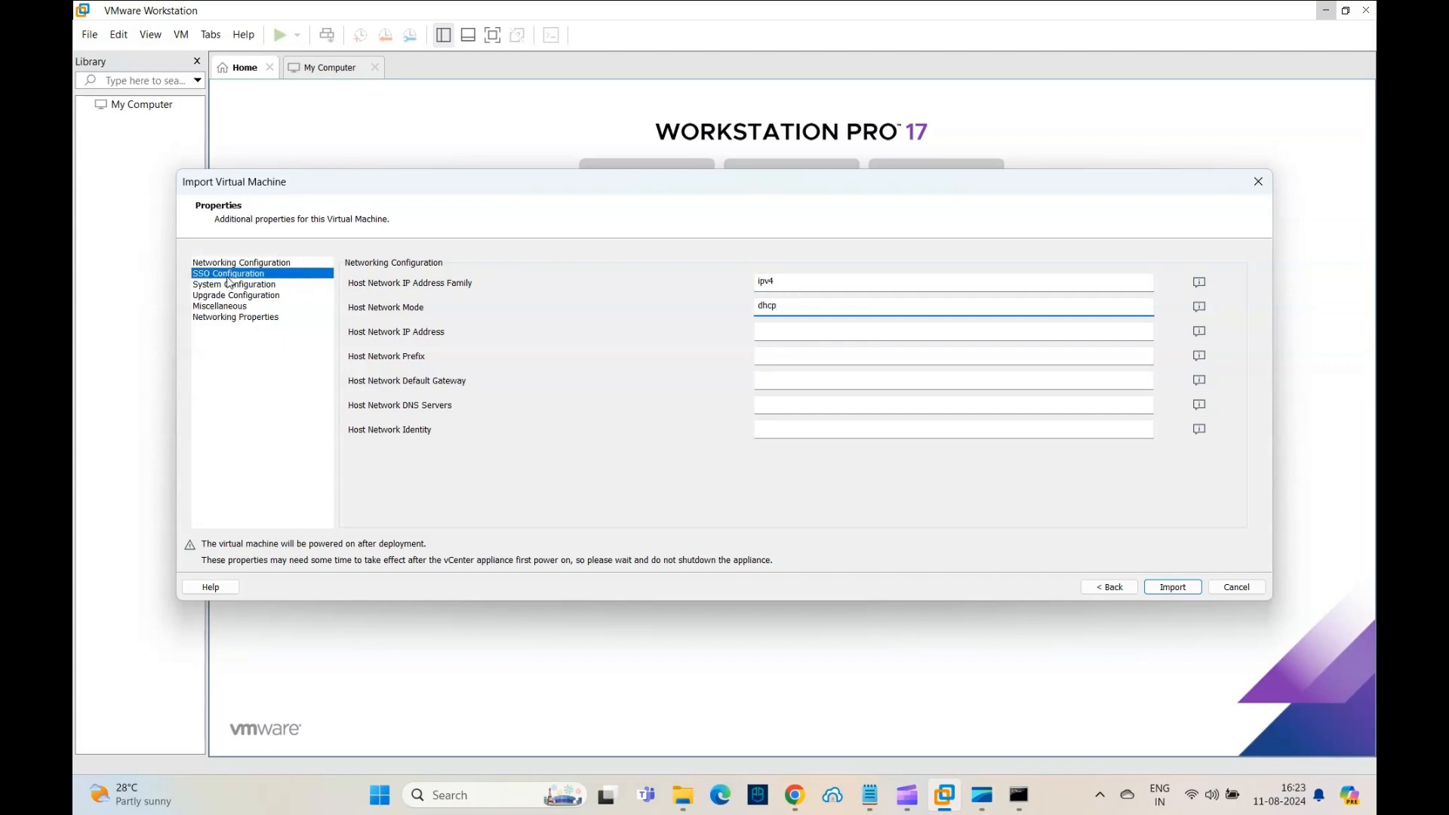
left_click(826, 283)
type("••••••••")
key("Tab")
type("•")
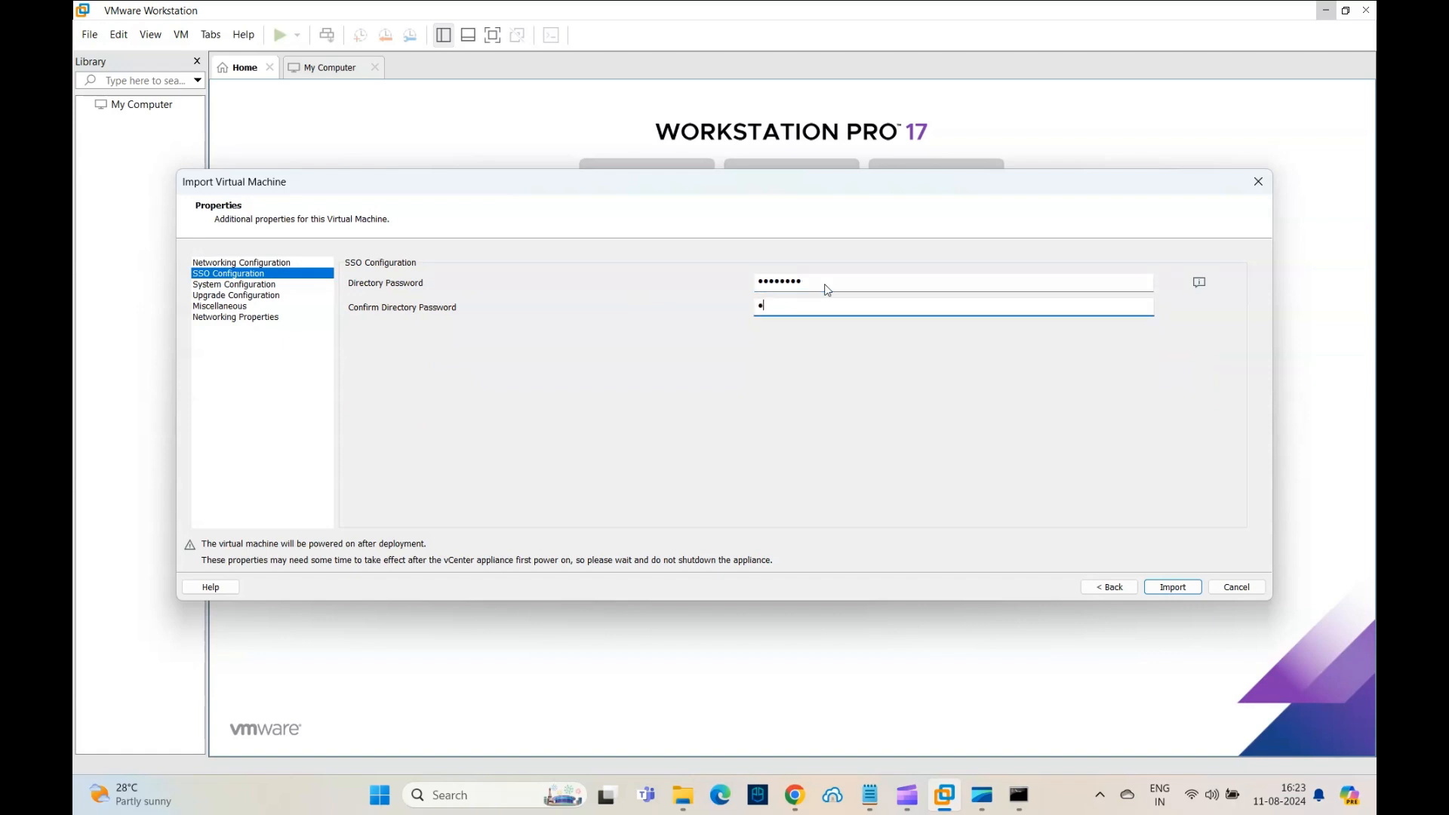
type("•••••••")
Enter and confirm the root password in the system configuration
left_click(276, 286)
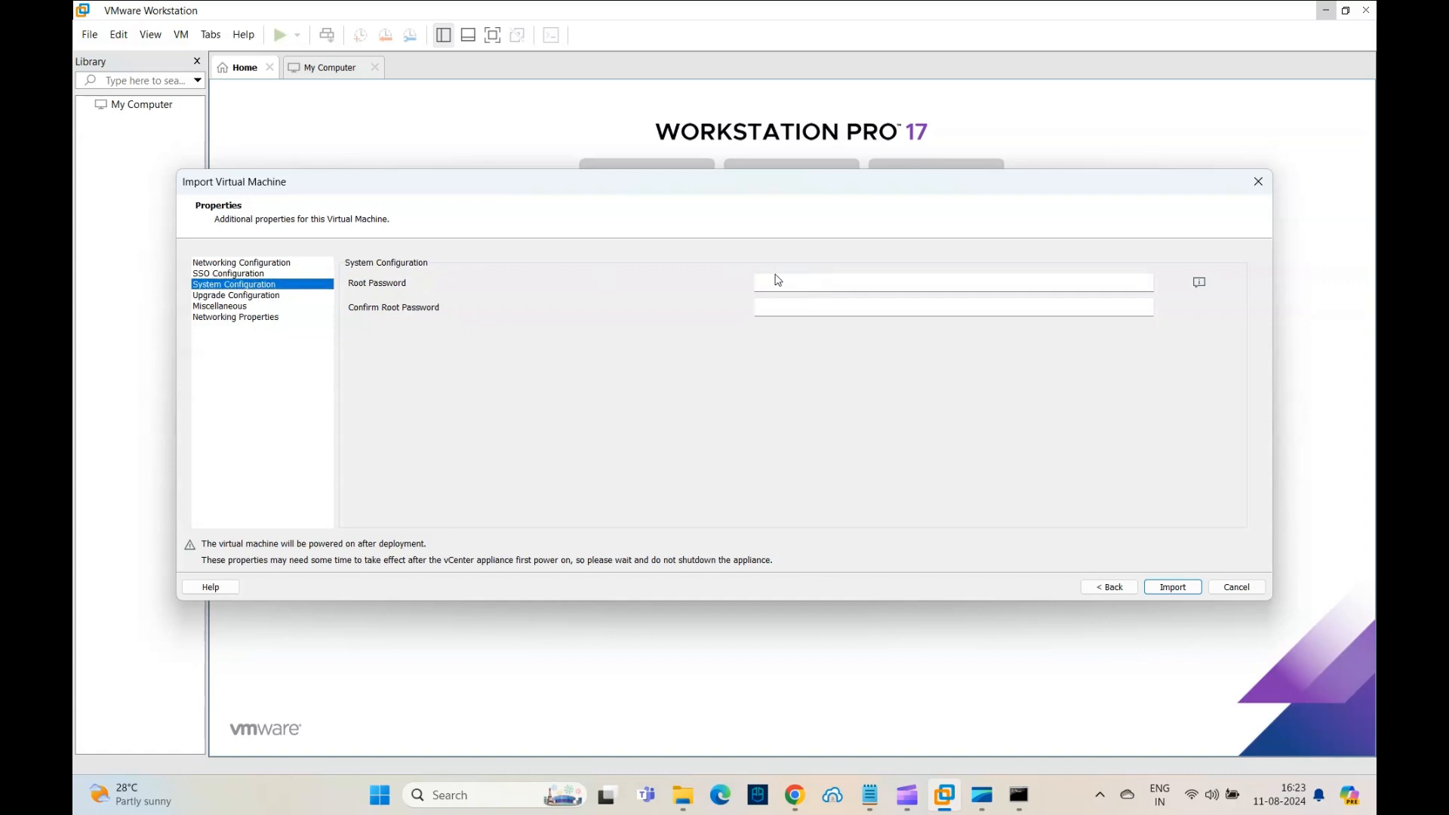
left_click(809, 280)
type("••••••••")
key("Tab")
type("••••••••")
Review the upgrade, miscellaneous and networking properties without changing them, and import the virtual machine
left_click(265, 297)
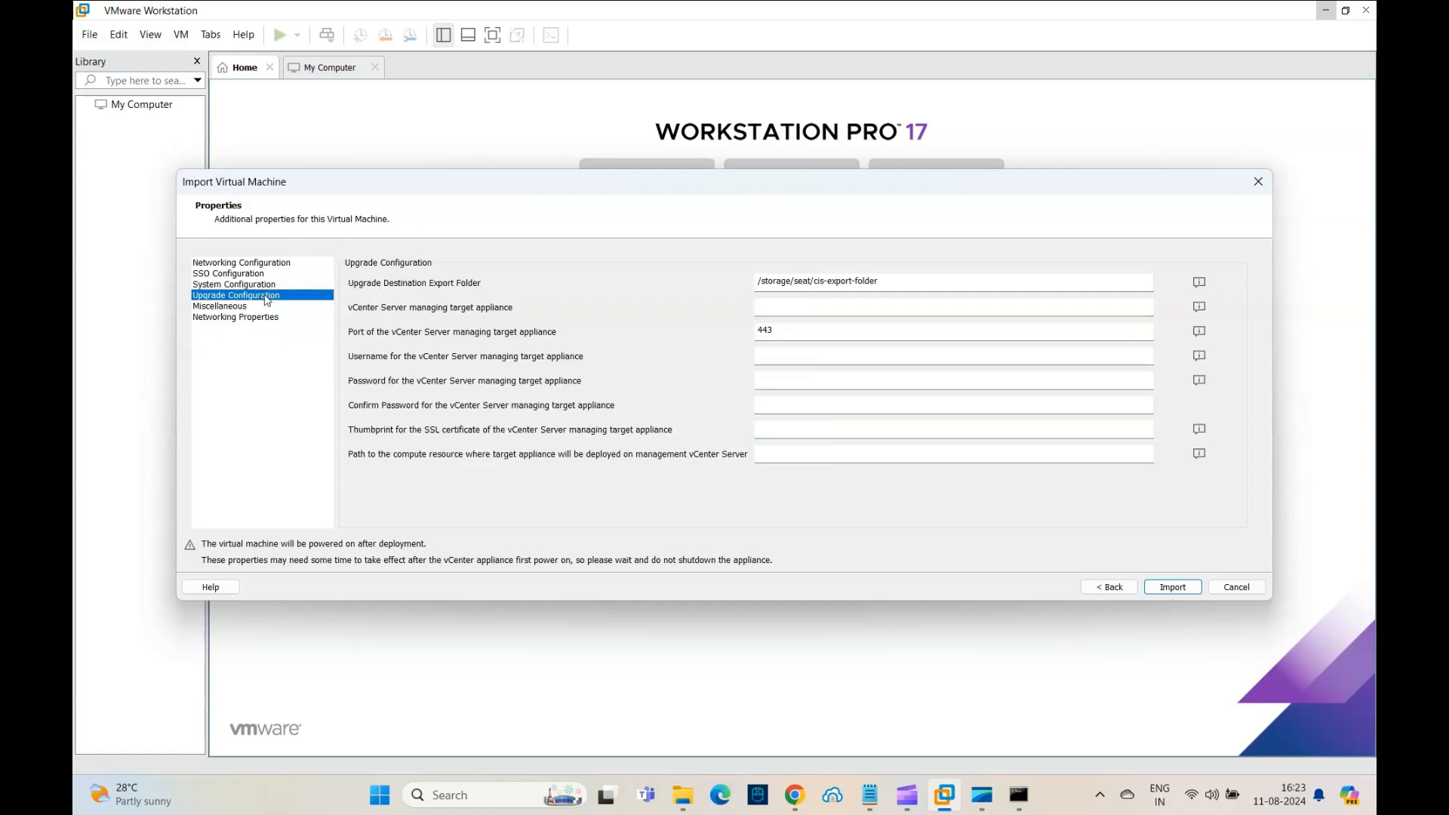
left_click(880, 282)
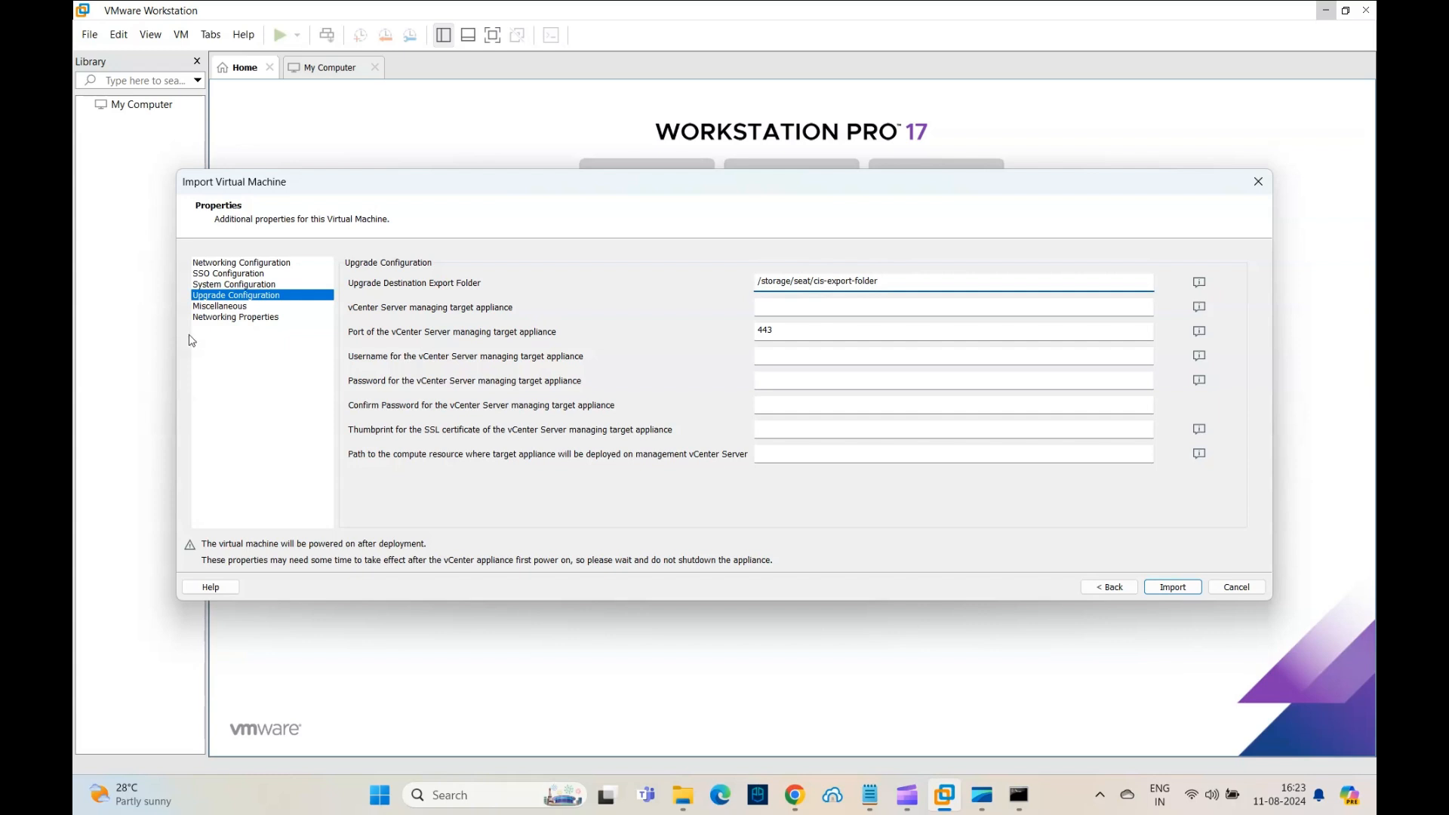
left_click(221, 308)
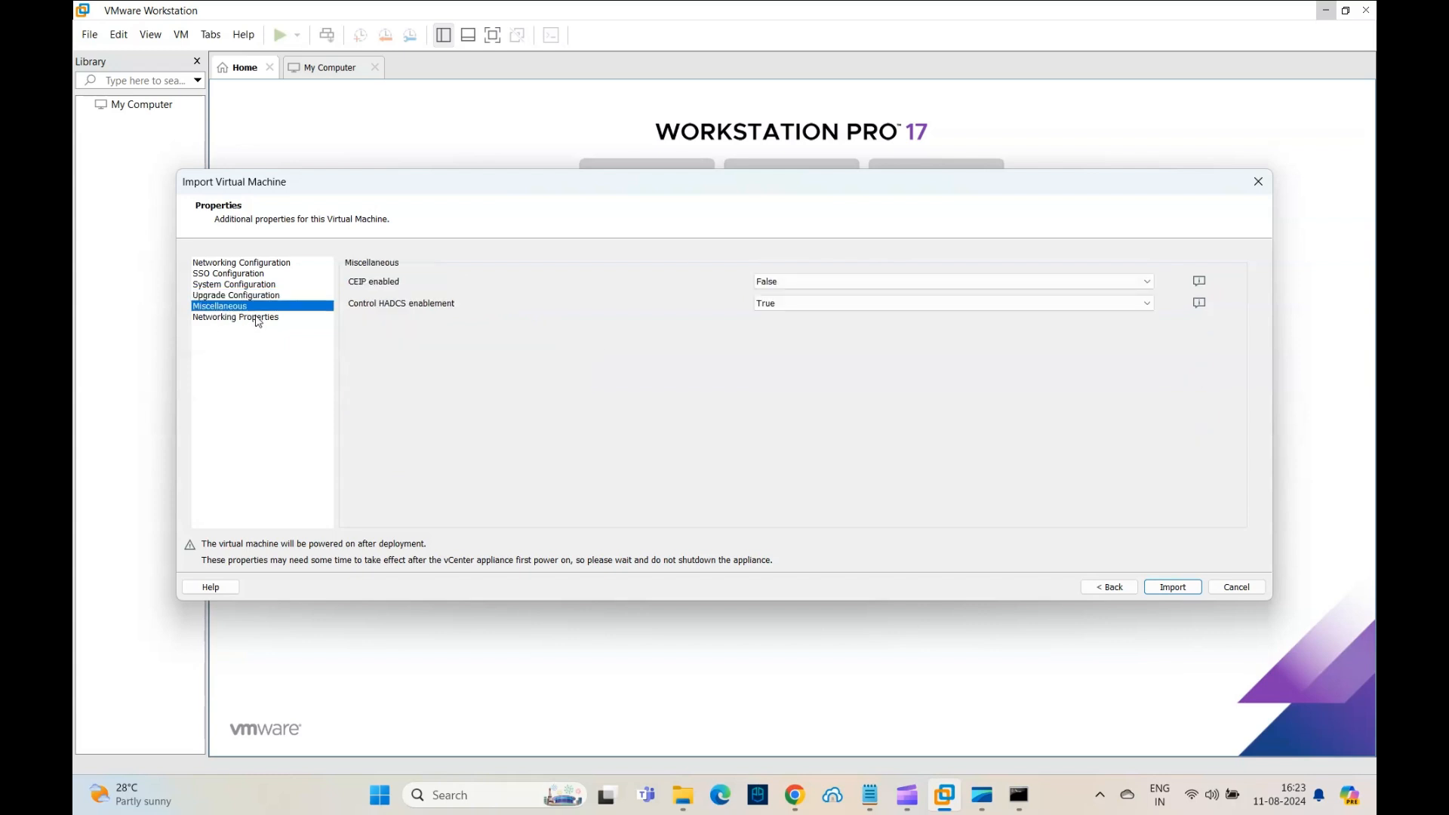
left_click(255, 318)
left_click(213, 264)
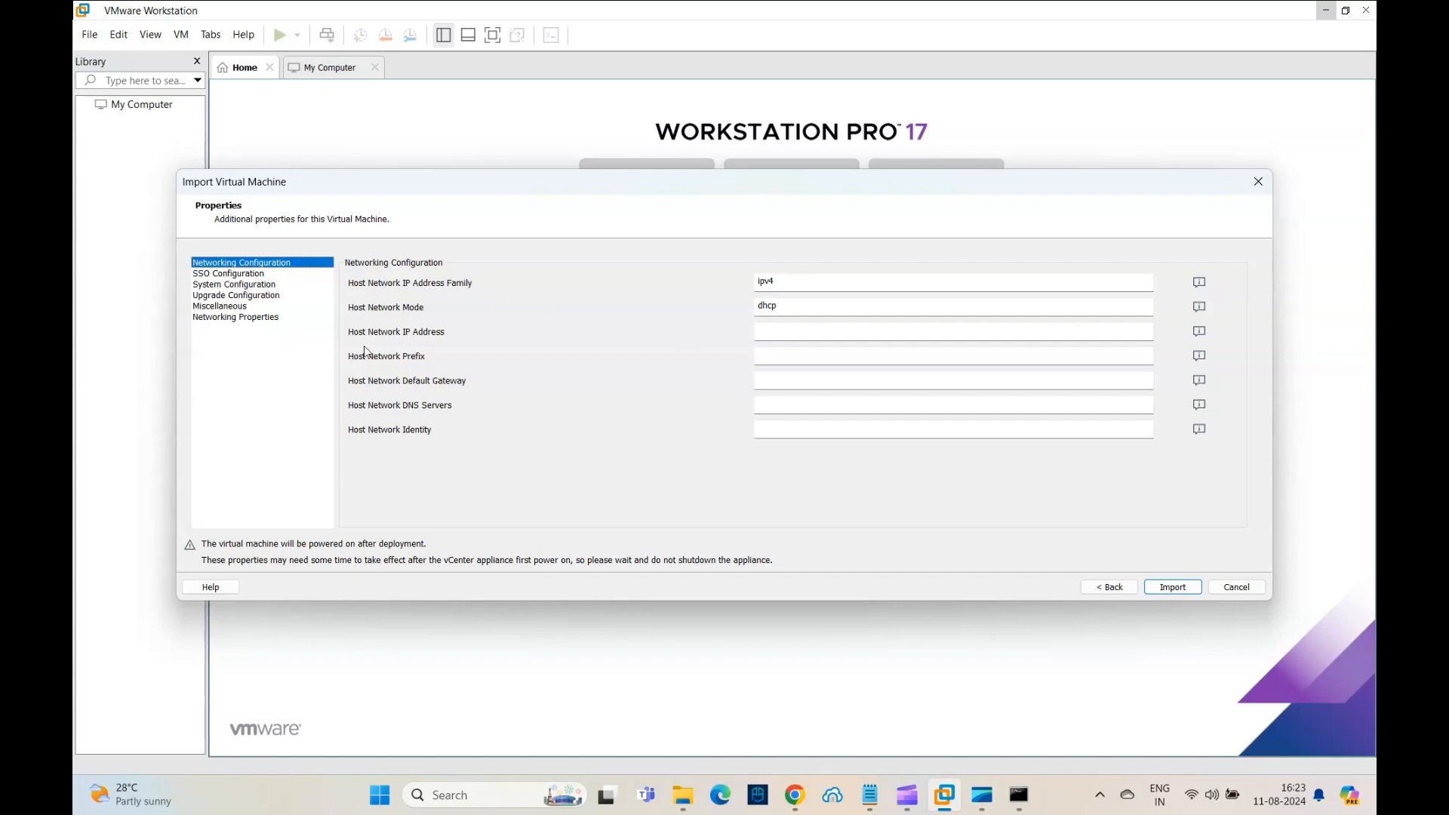
left_click(1173, 588)
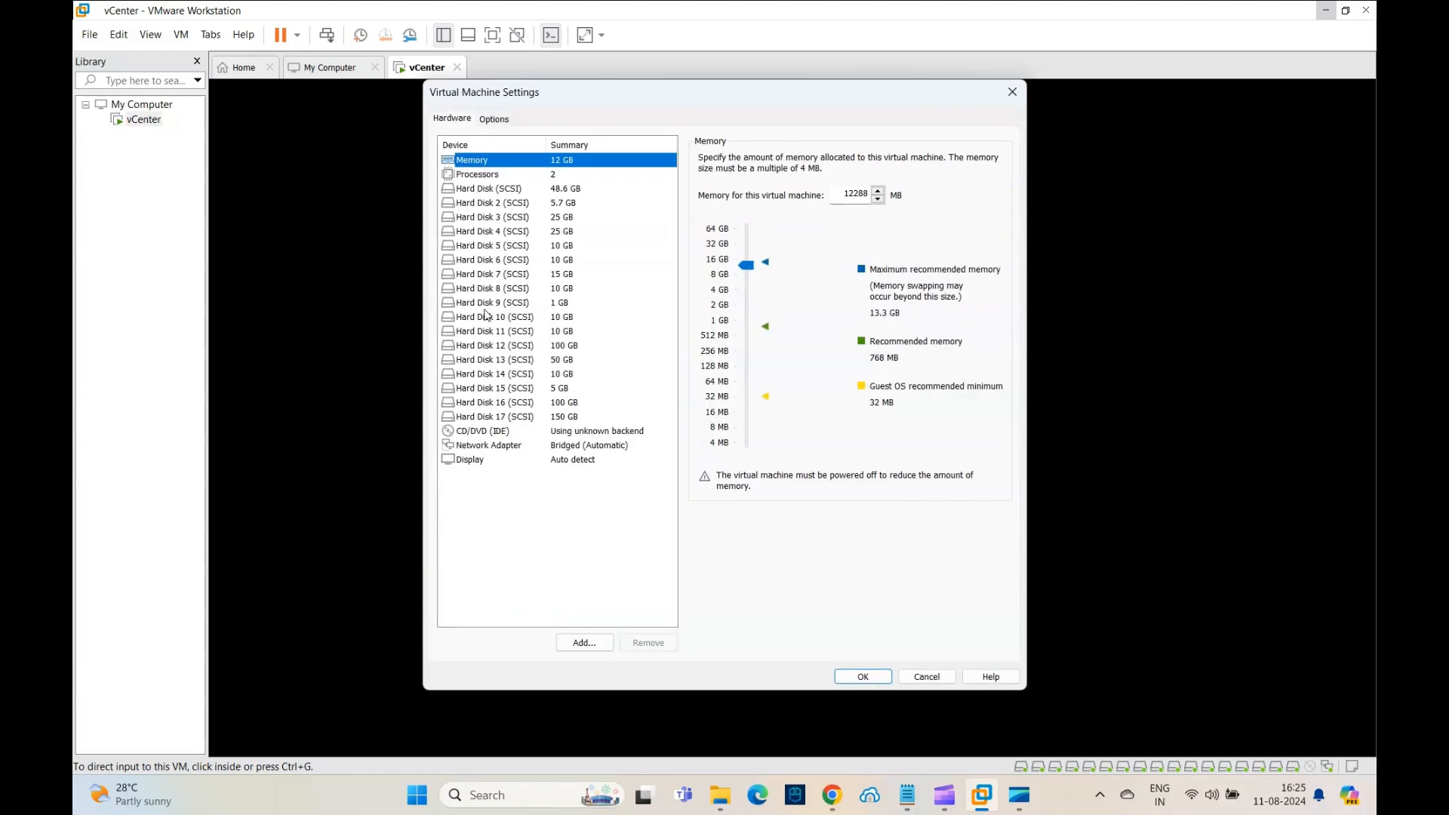
Examine the vCenter virtual machine's processor, CD/DVD, network adapter, display and general option settings
left_click(478, 178)
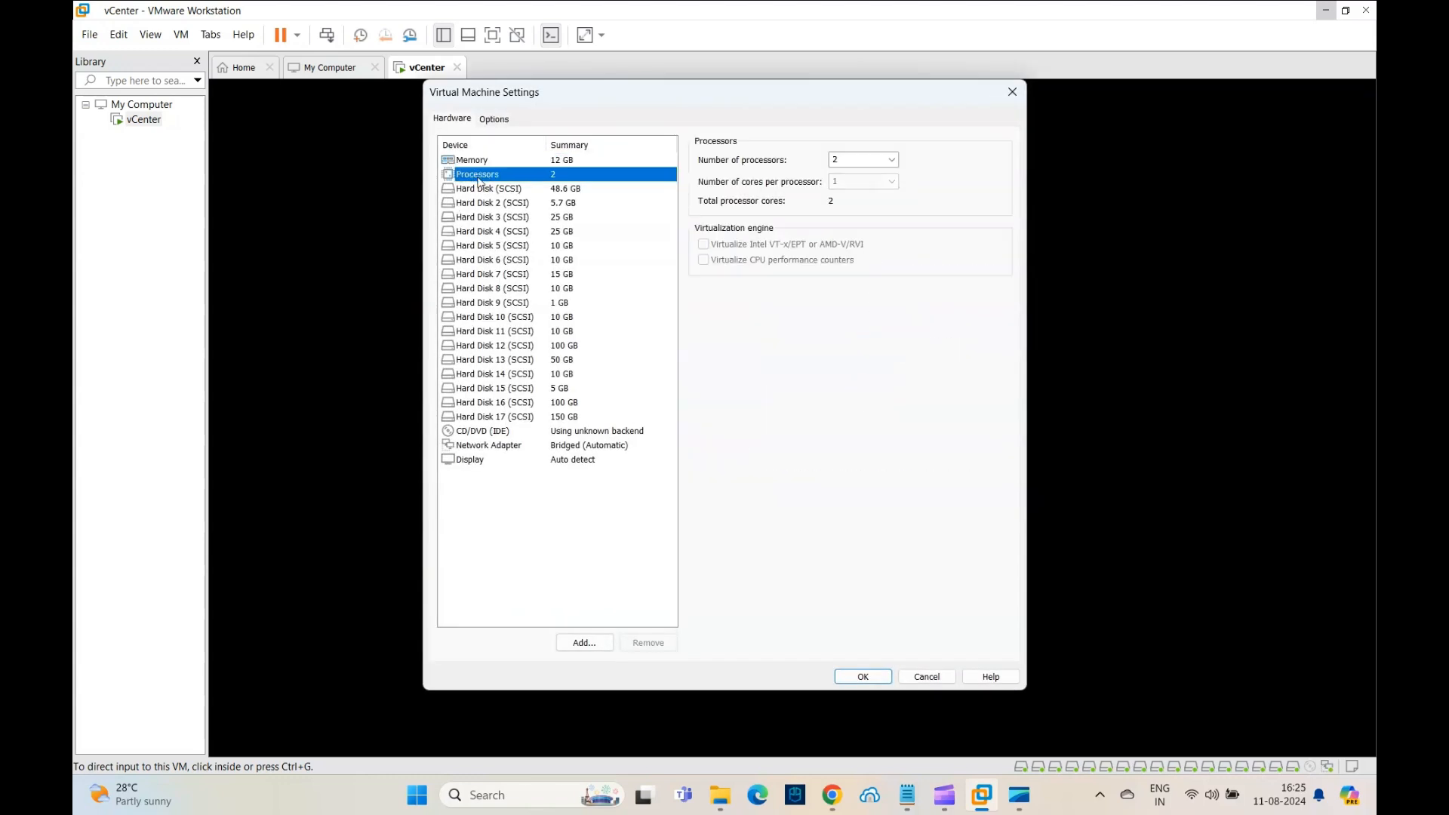
left_click(507, 436)
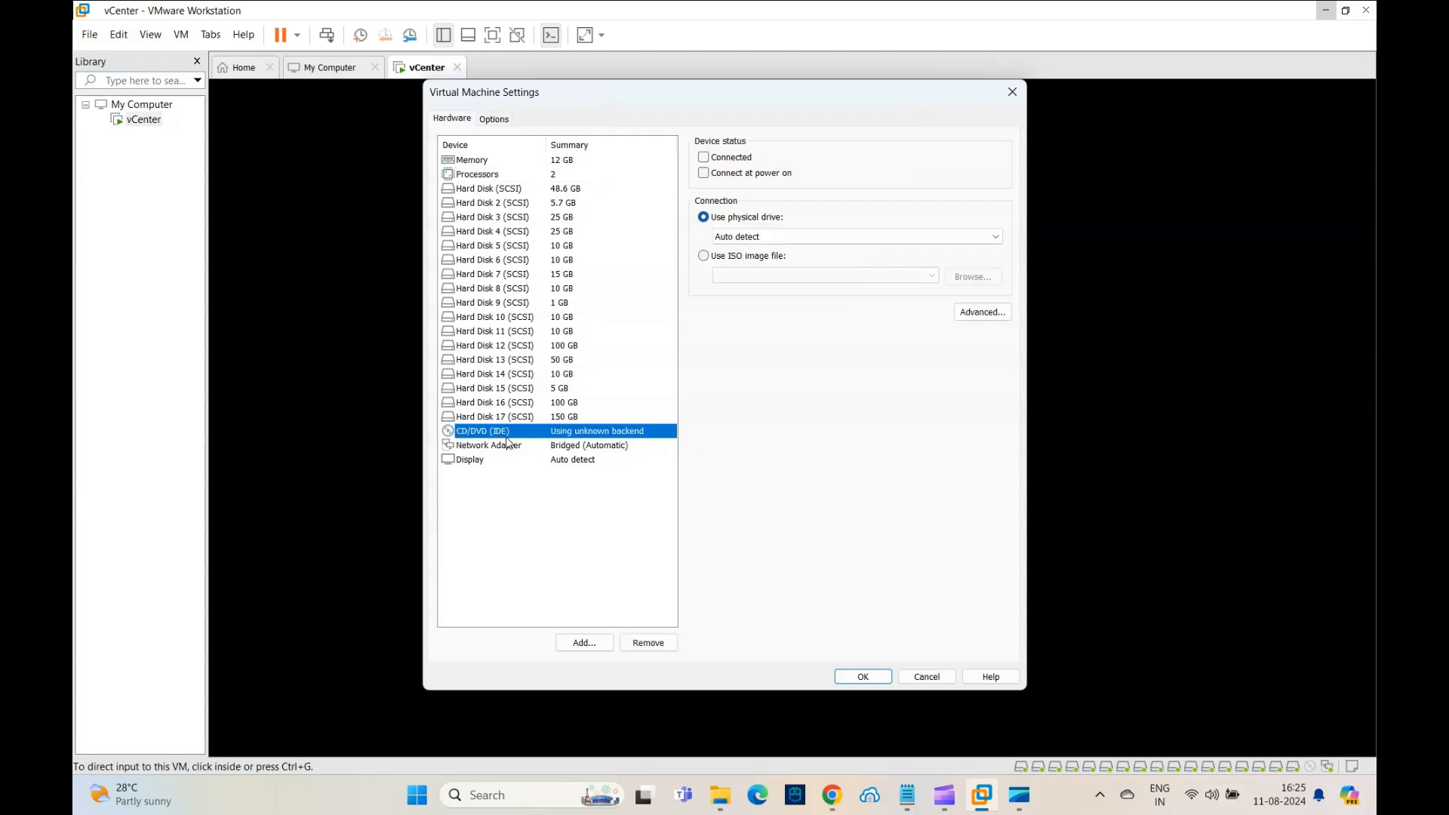
left_click(520, 448)
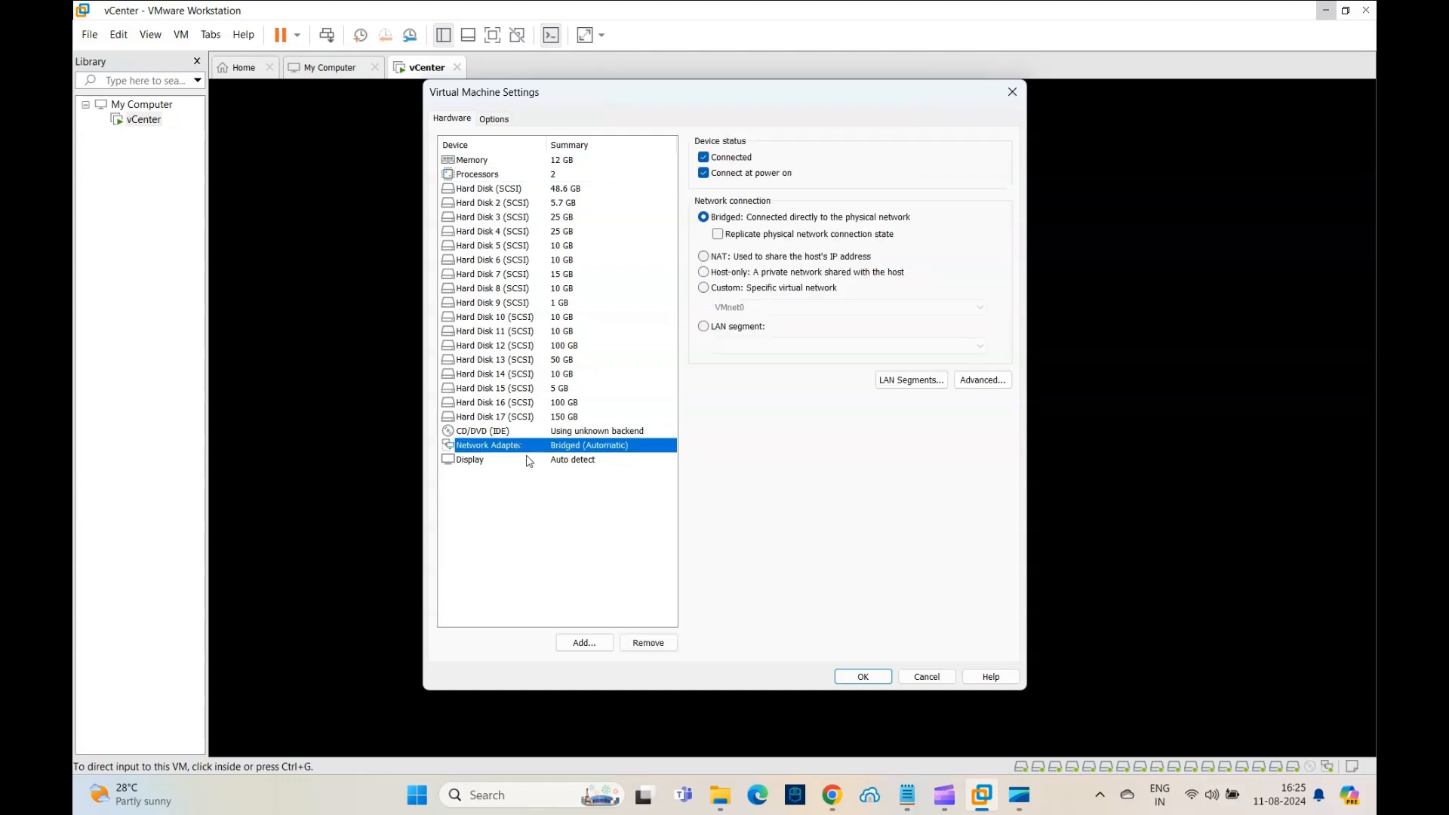
left_click(525, 460)
left_click(494, 119)
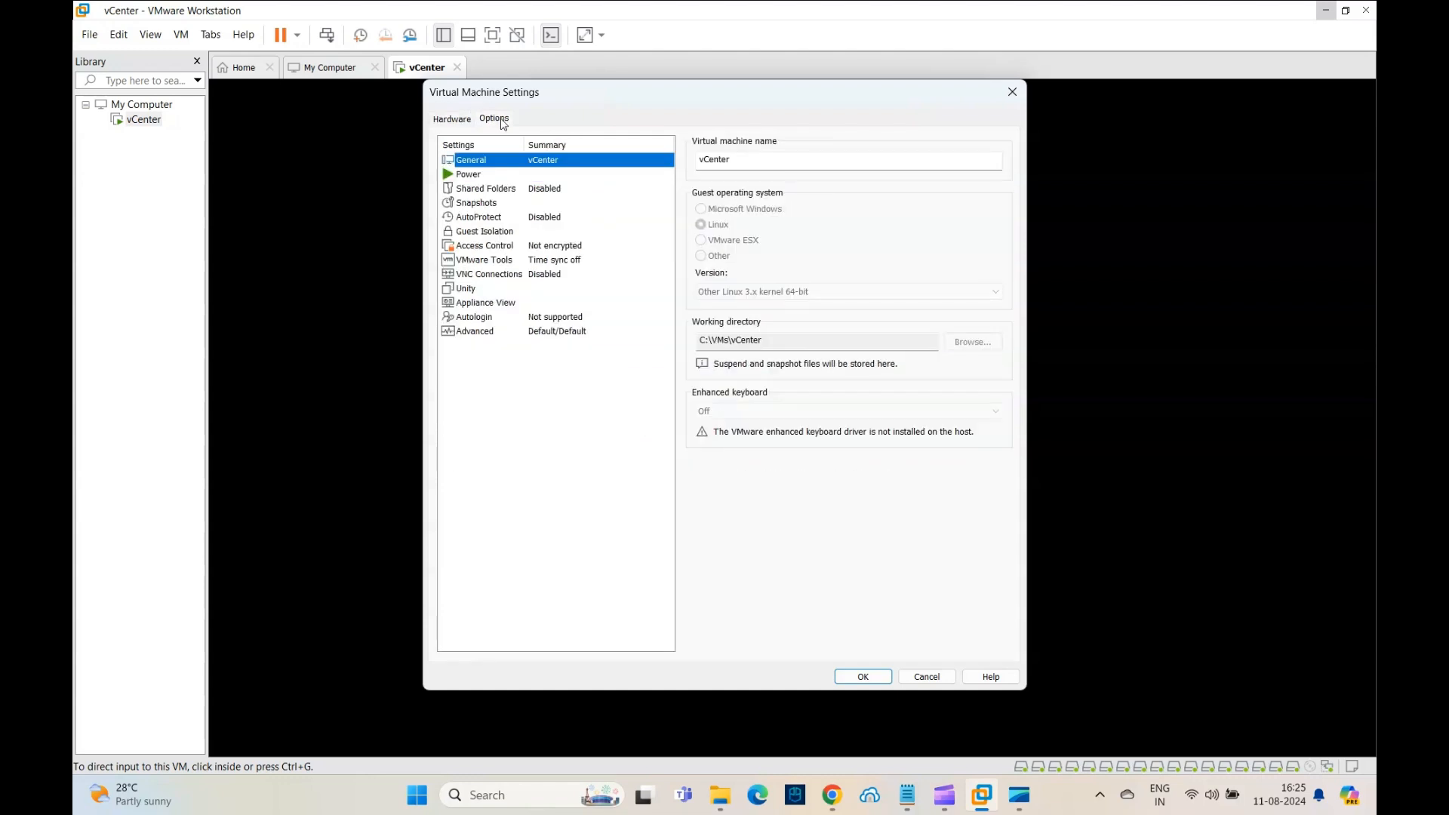
left_click(453, 120)
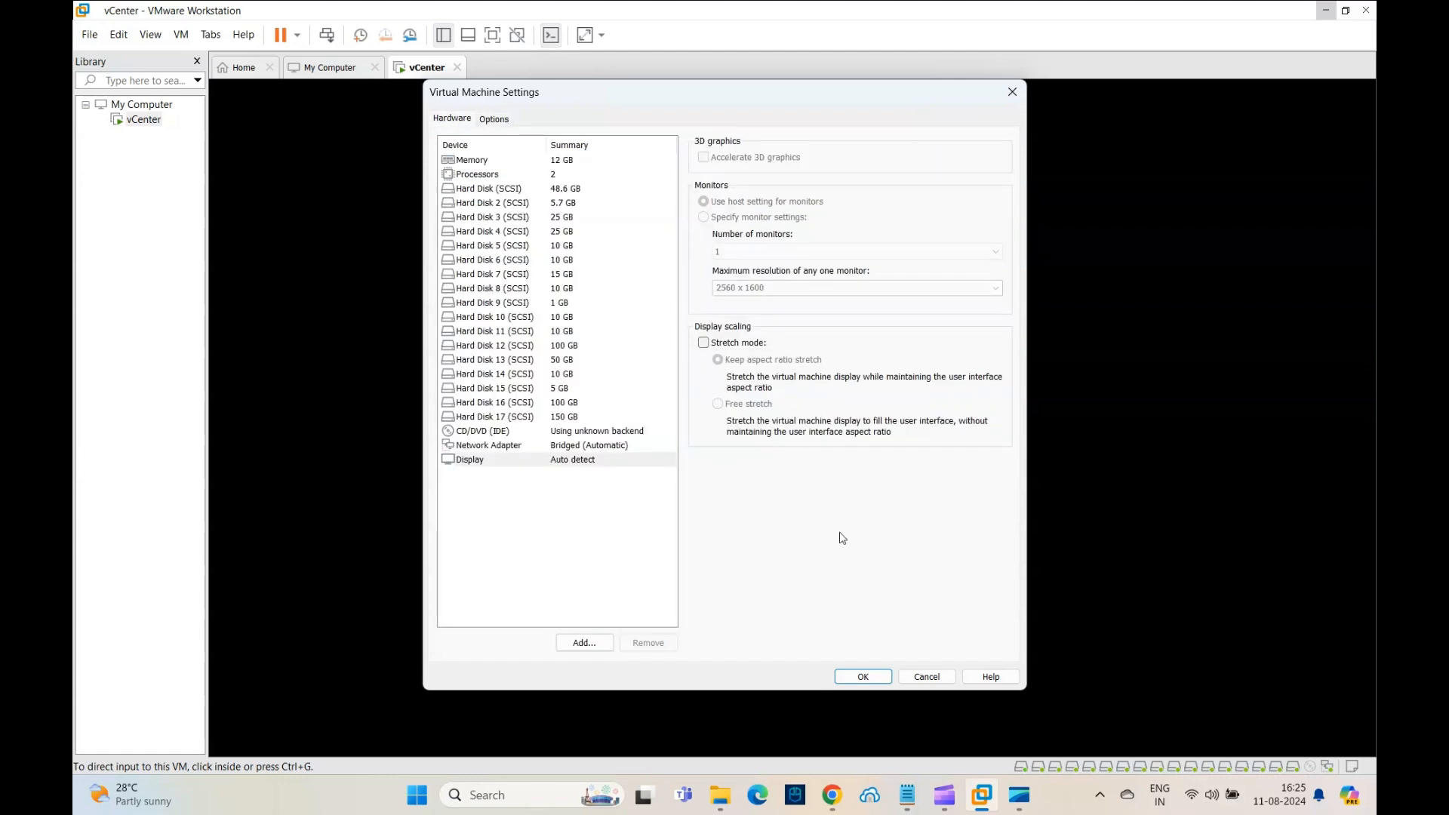
Inspect the virtual machine's hard disks, including disks 1 to 5 and disk 17, and close the settings without changes
left_click(543, 193)
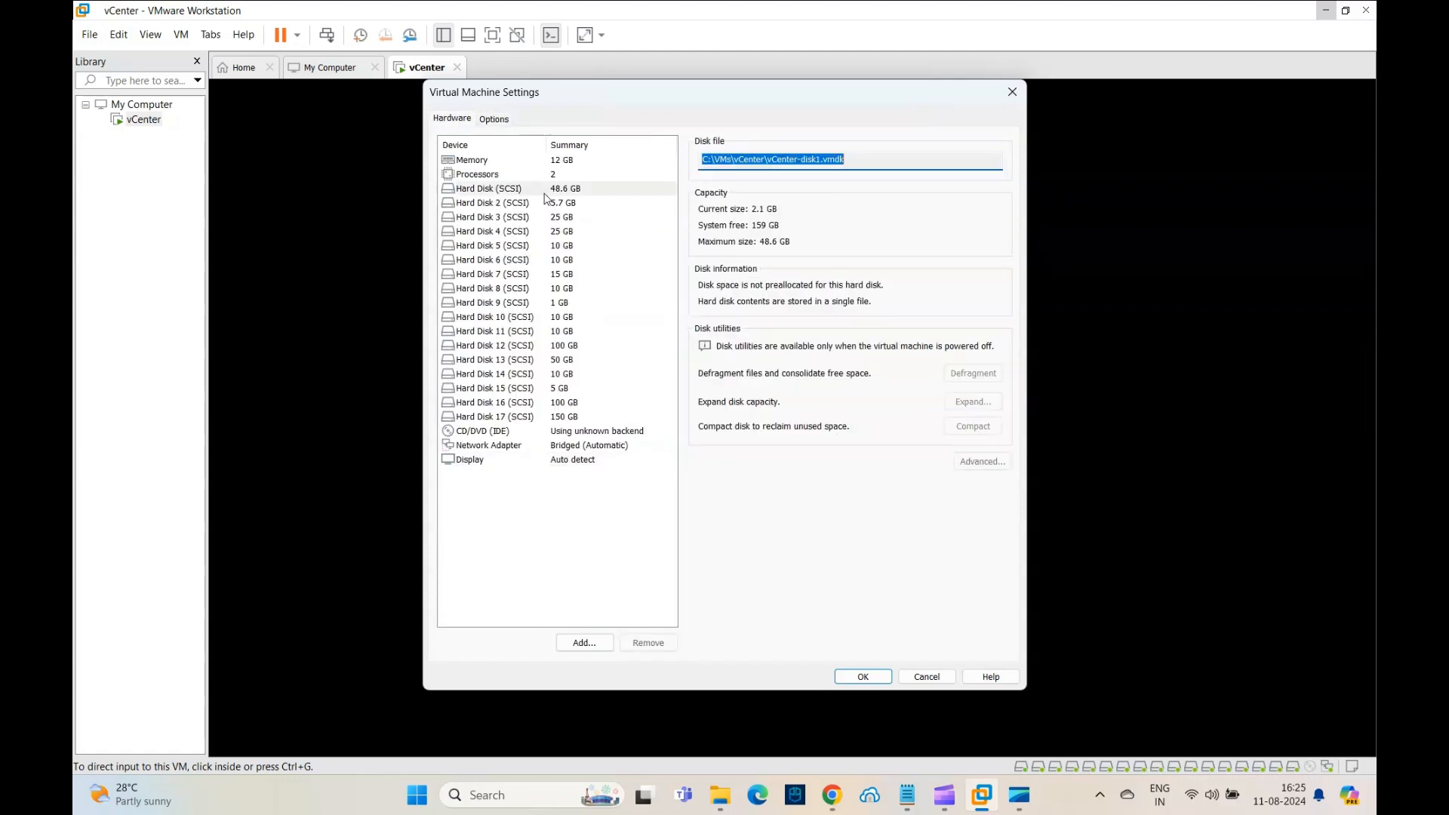
left_click(517, 203)
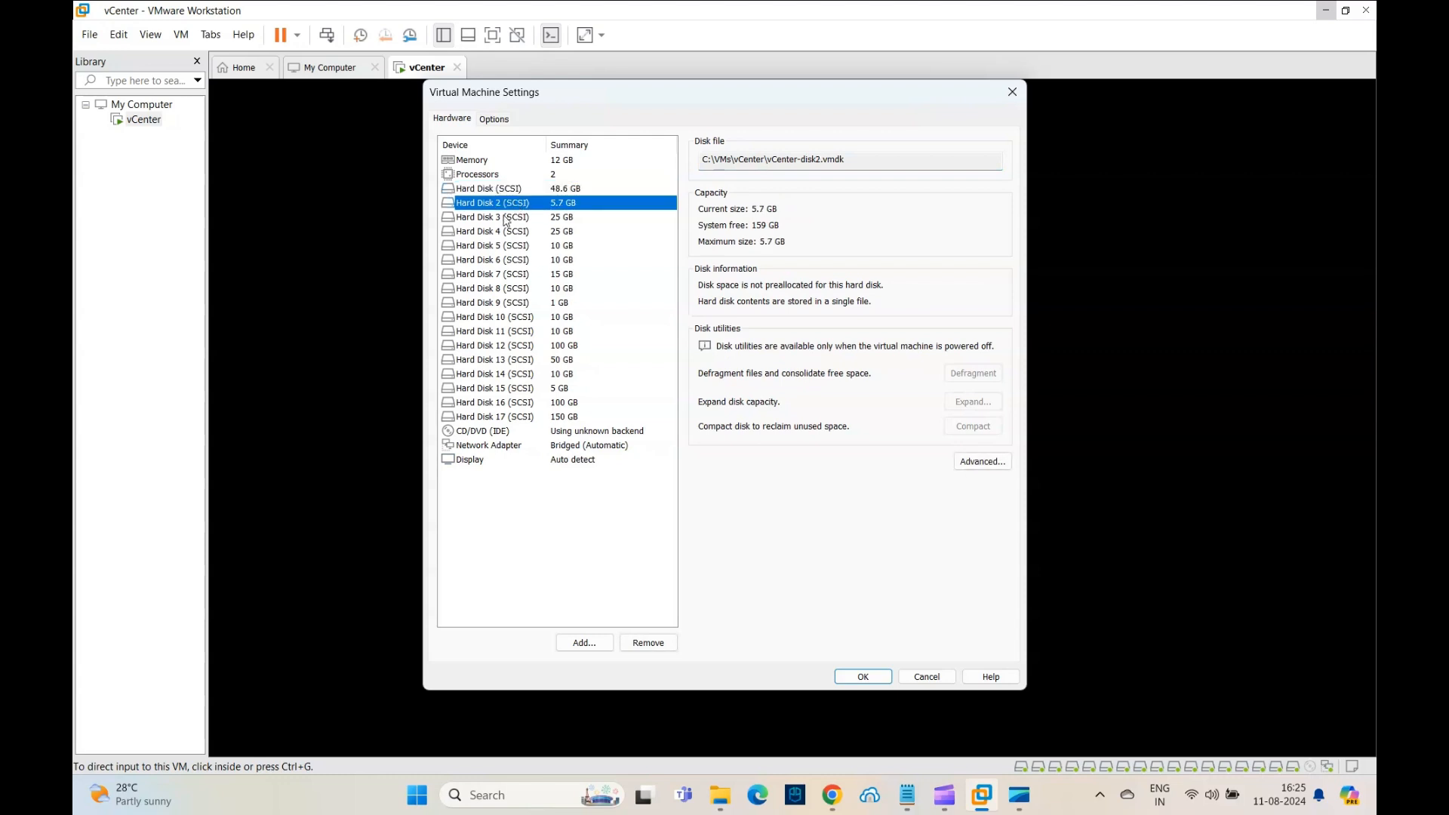
left_click(507, 218)
left_click(508, 231)
left_click(509, 247)
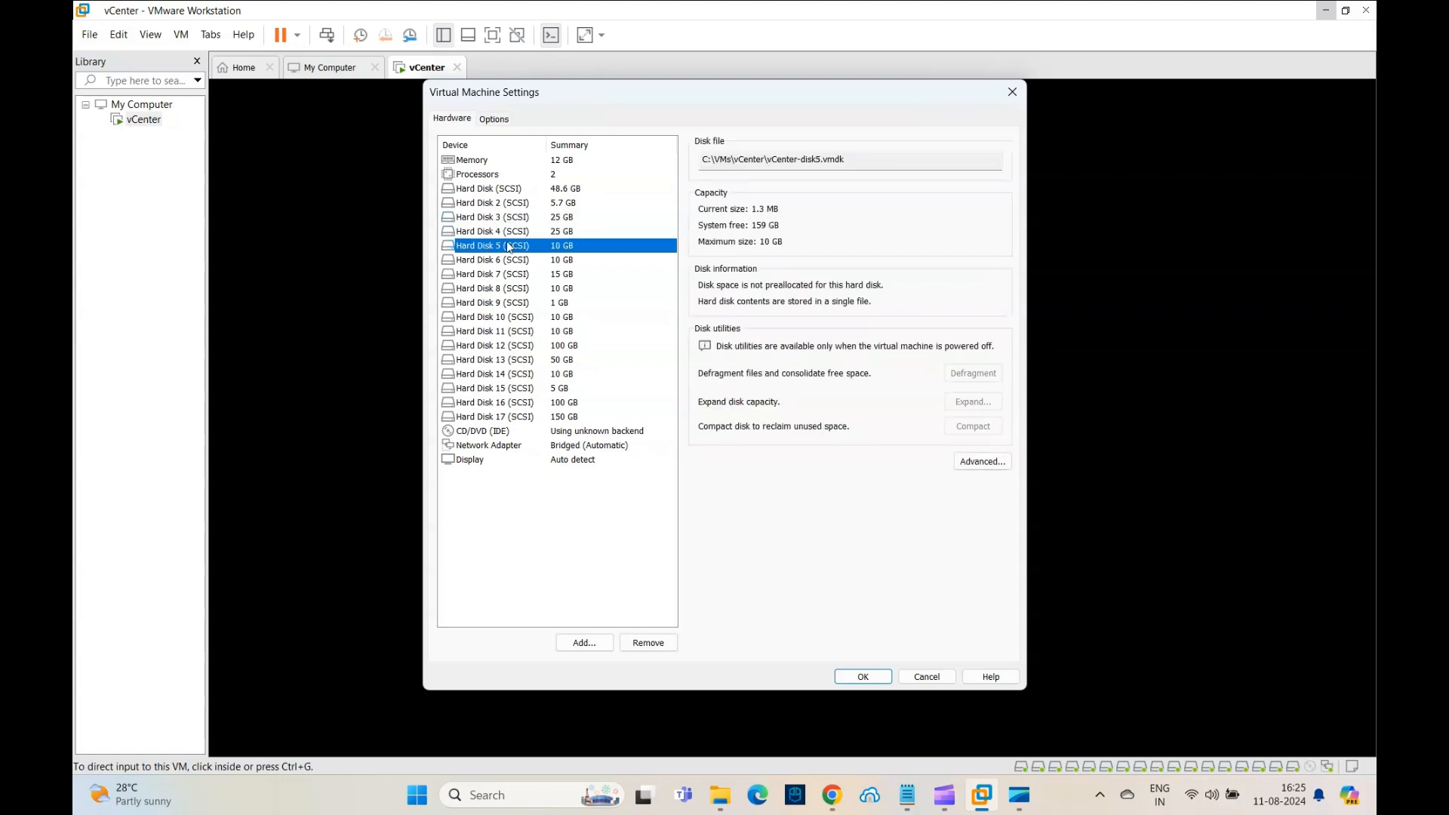
left_click(558, 418)
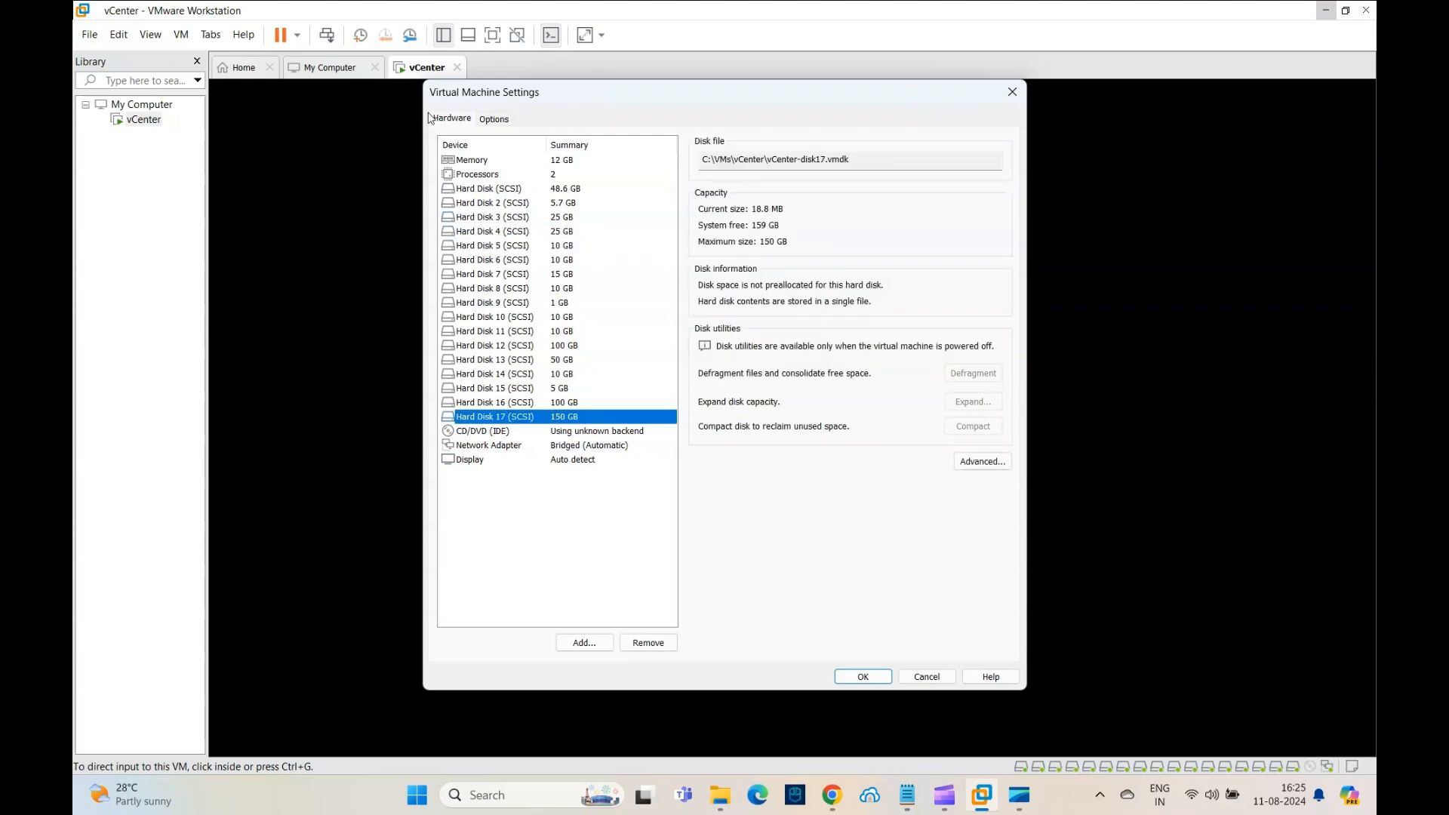
left_click(936, 677)
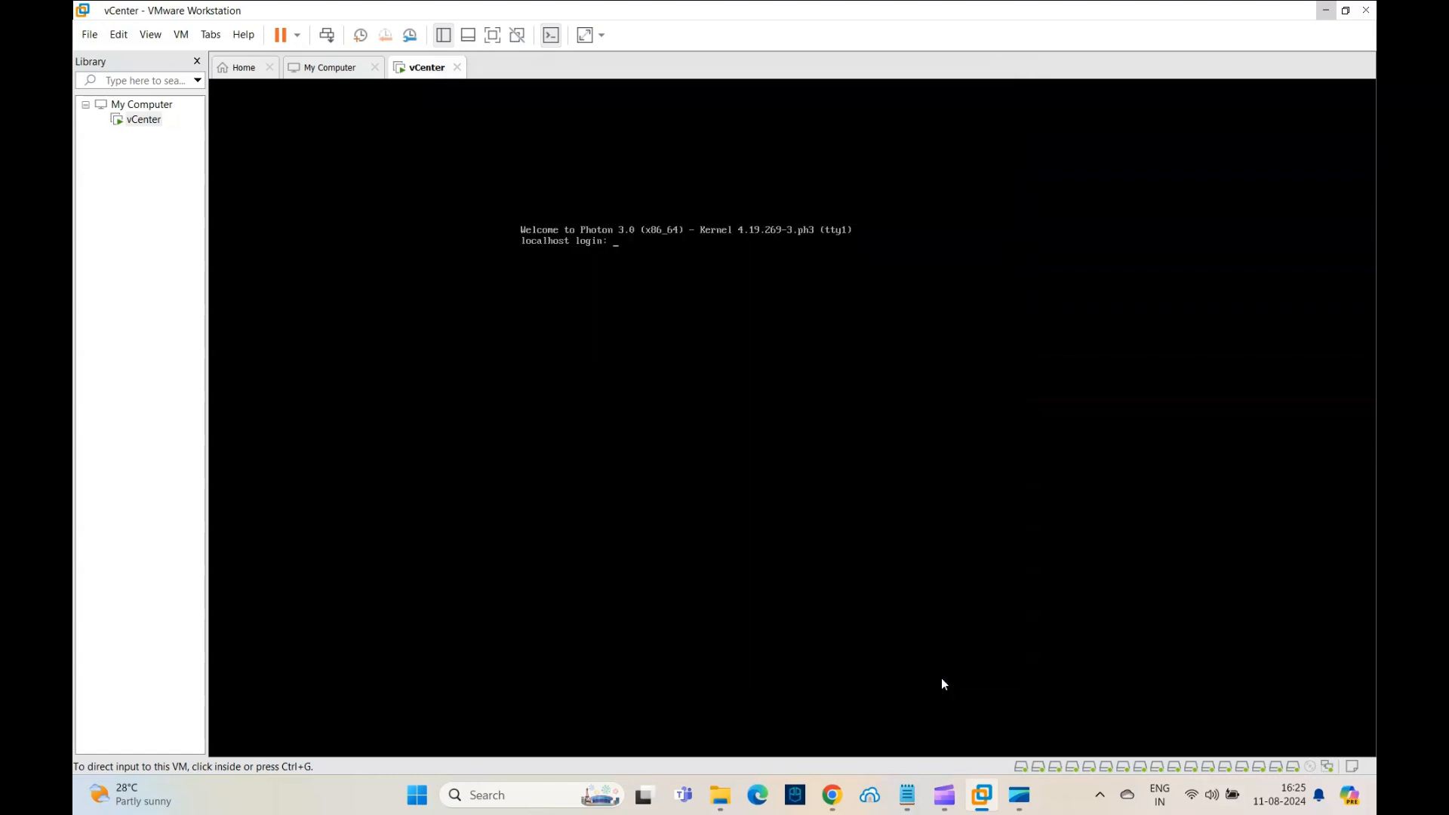
left_click(785, 345)
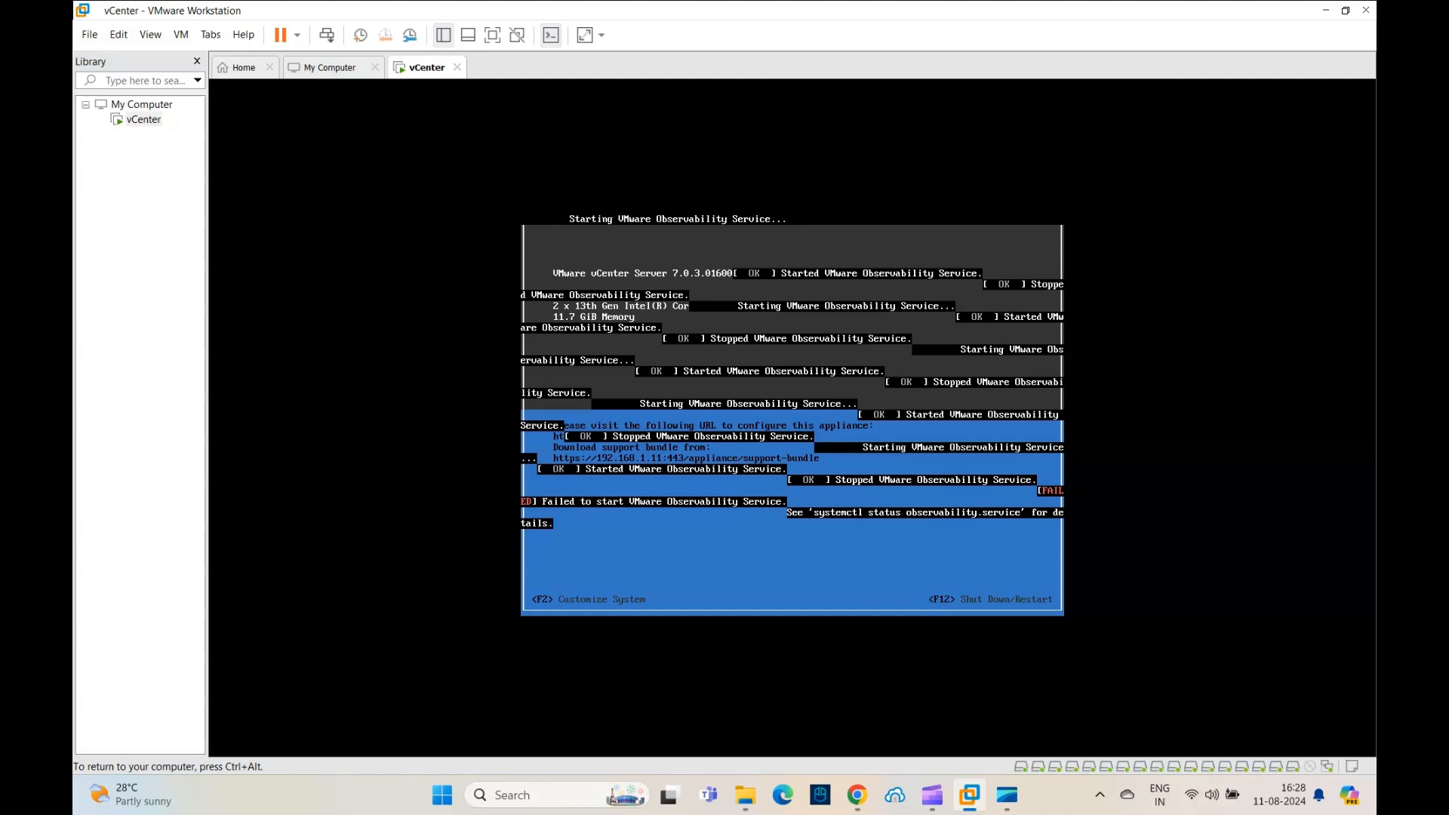
left_click(856, 795)
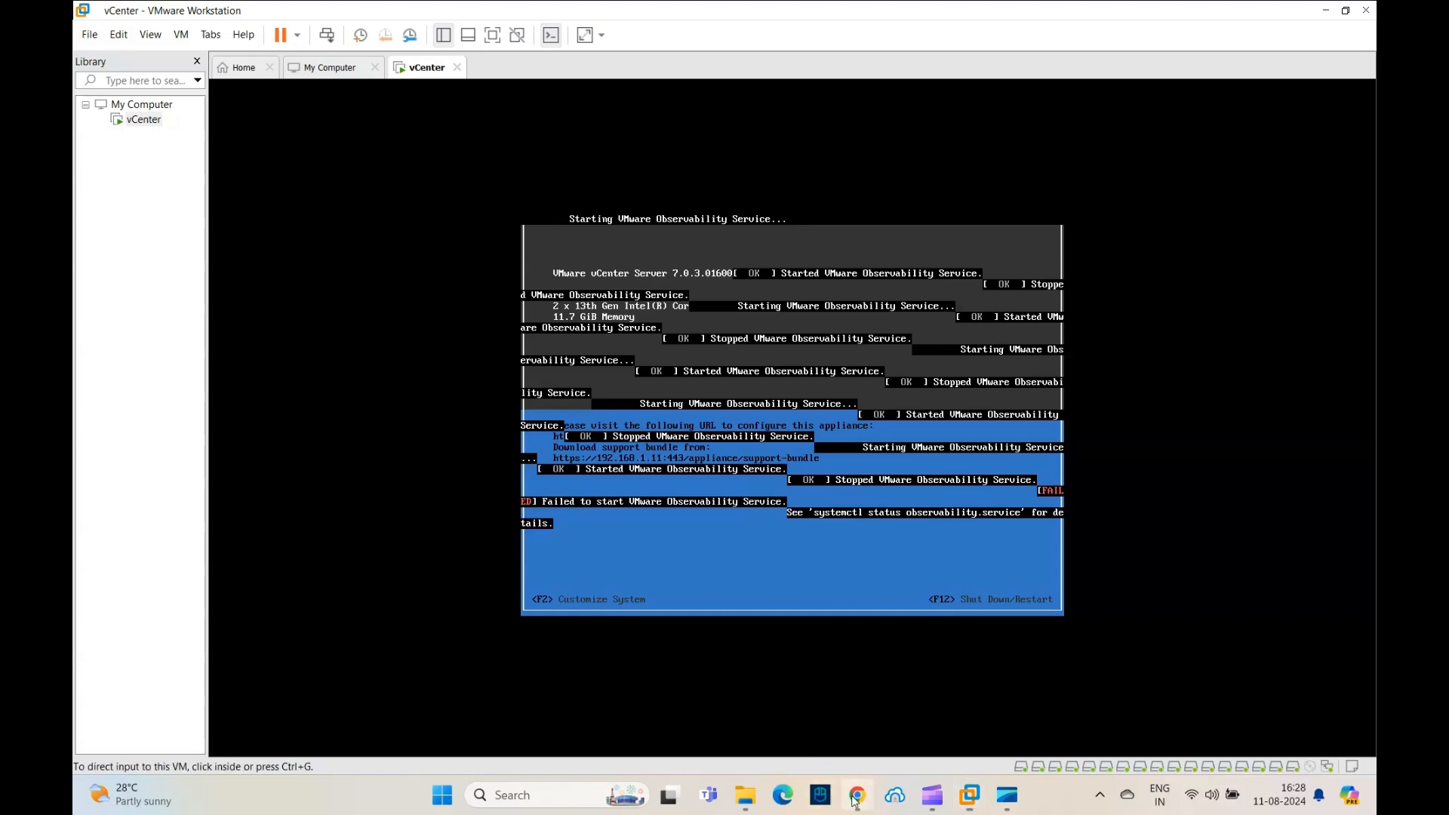
left_click(321, 17)
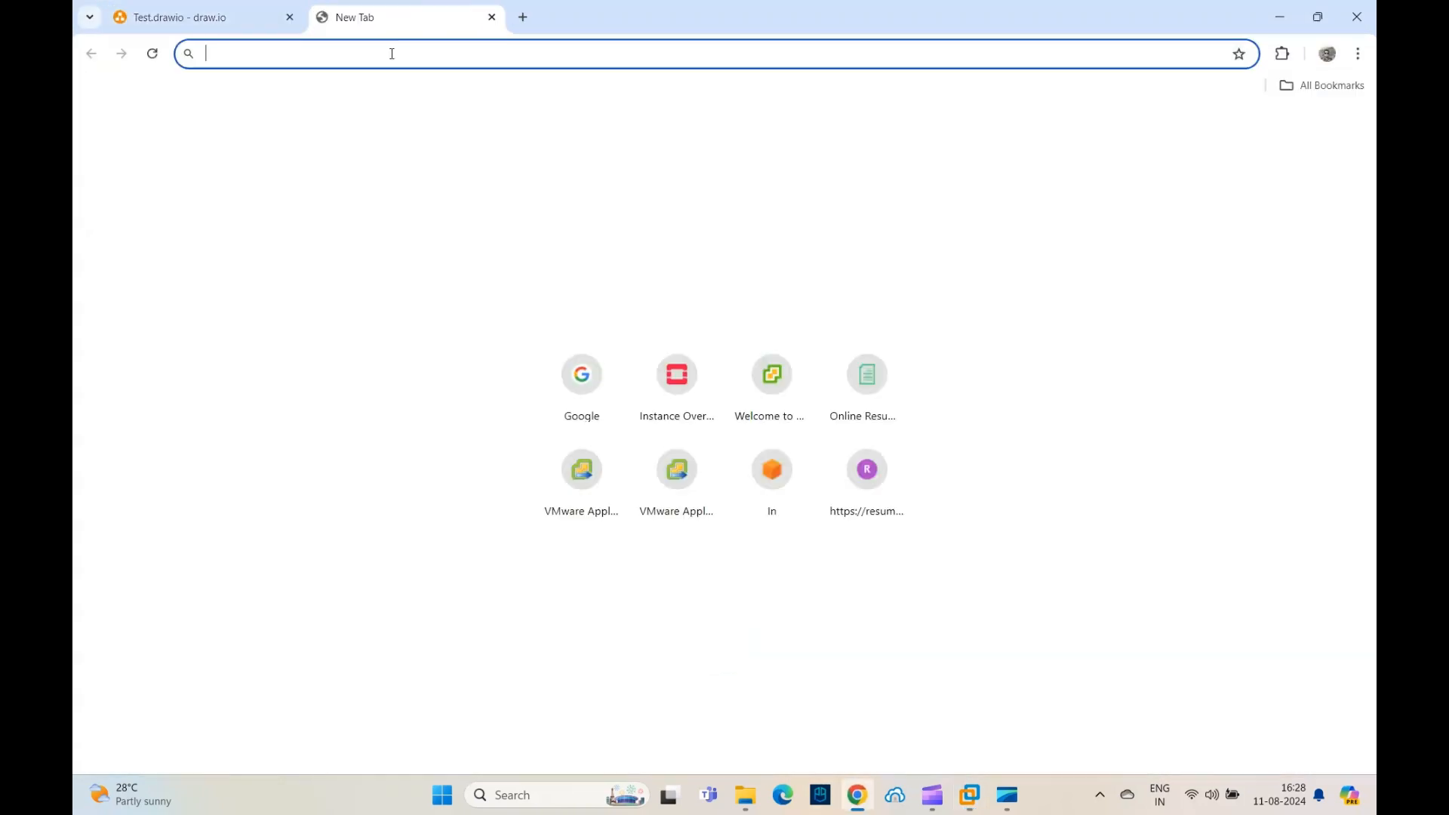
type("https://192.168.1.15:5480")
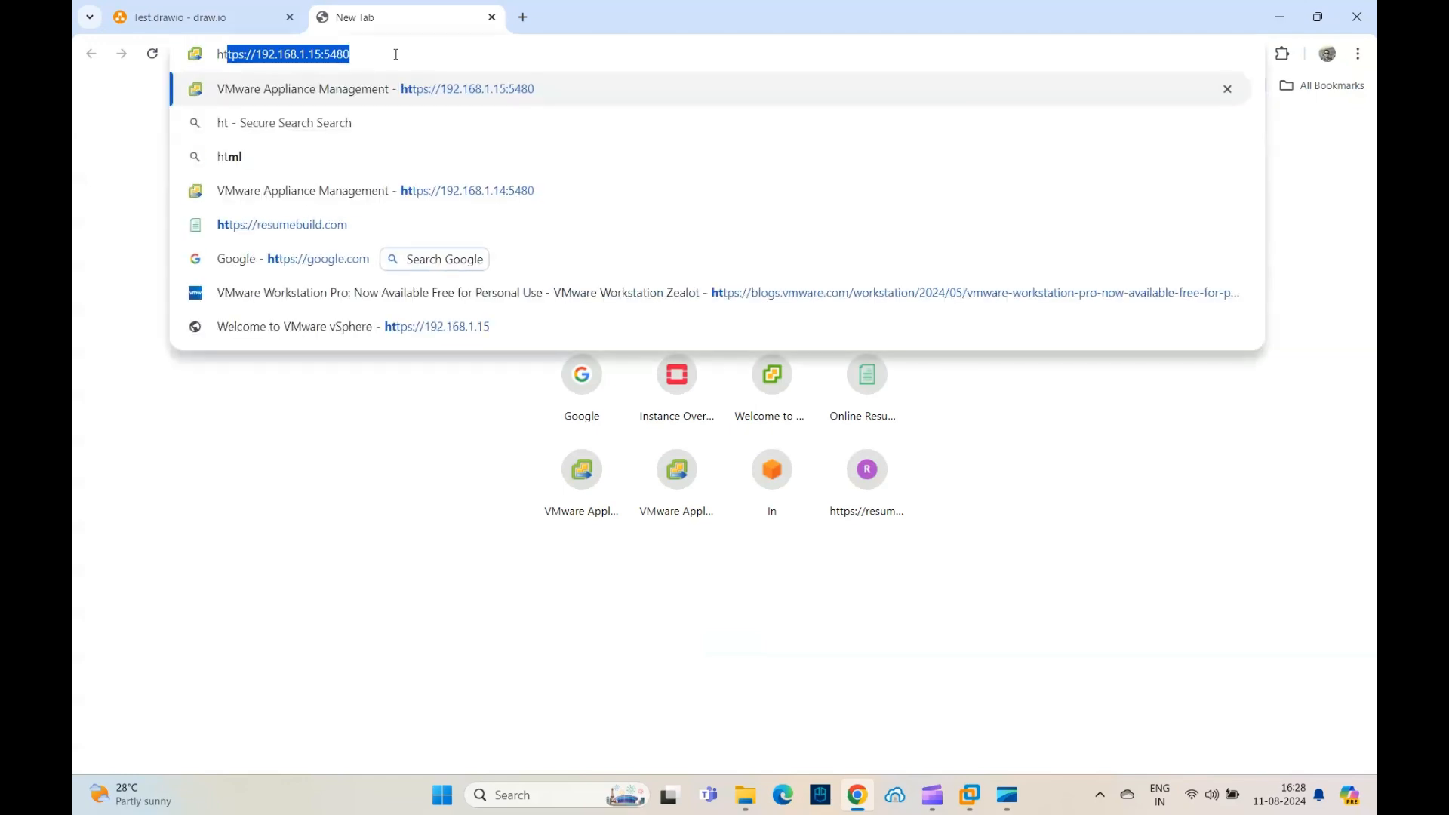
key("Right")
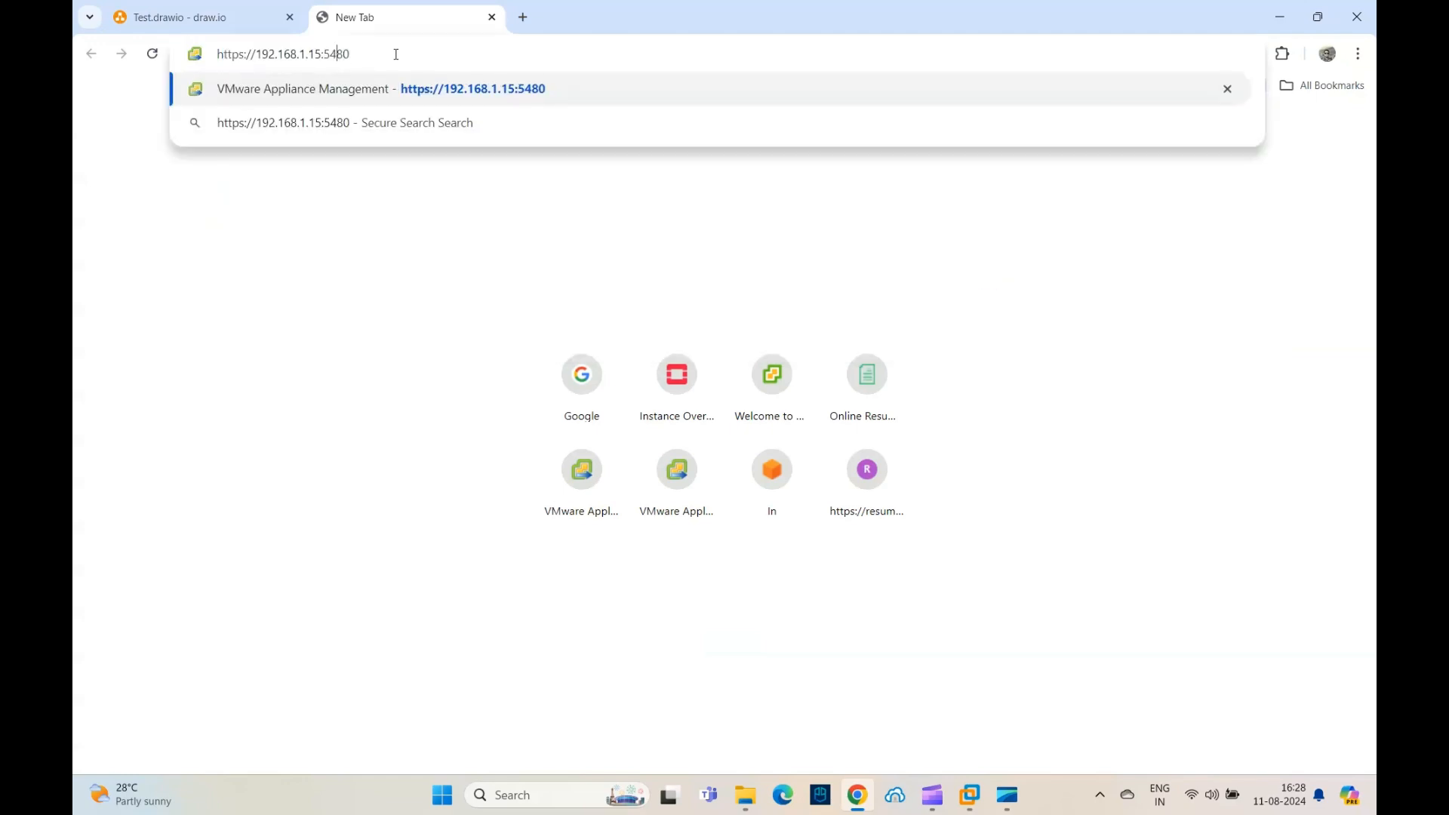
key("BackSpace")
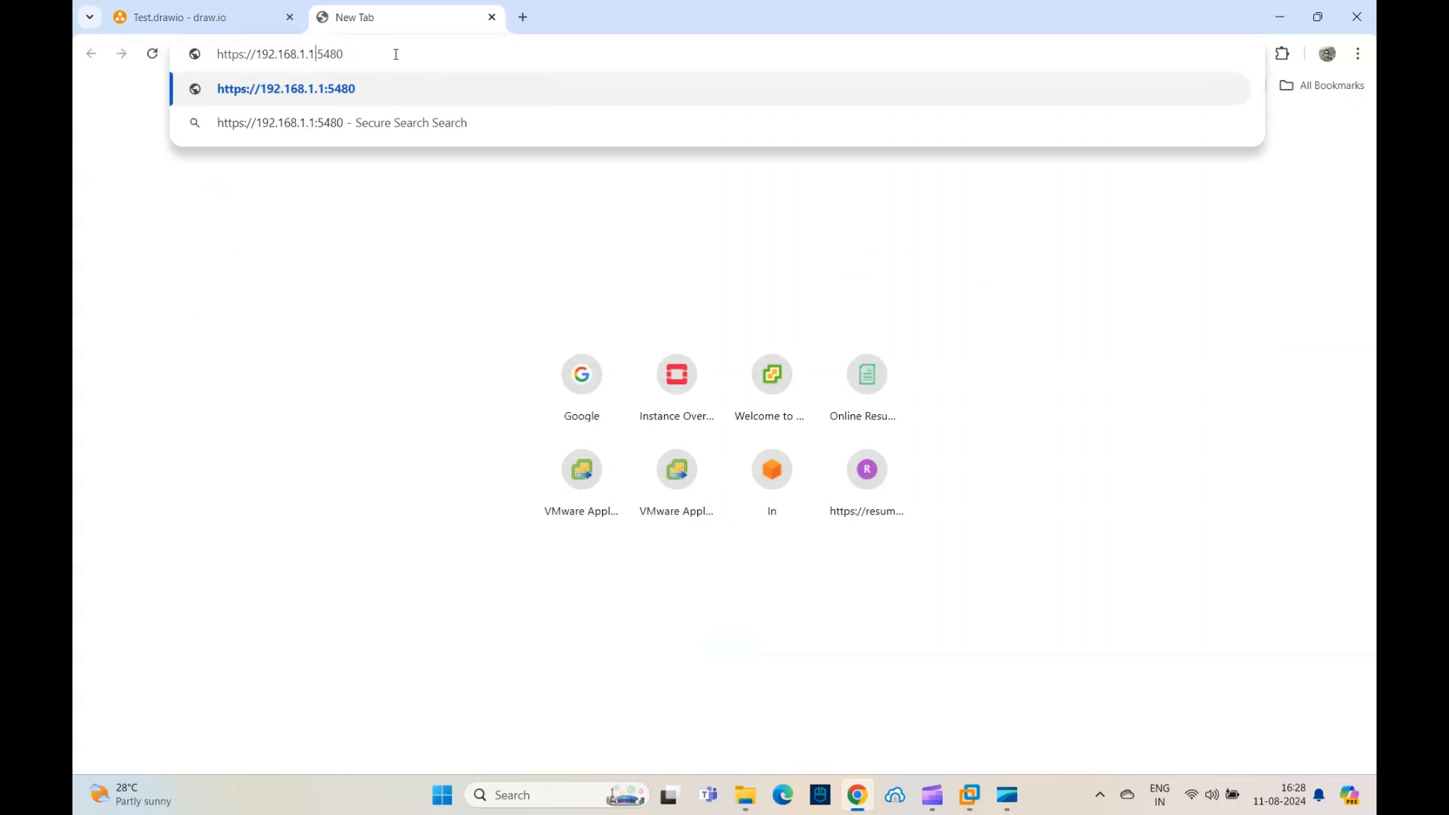
type("1")
key("Return")
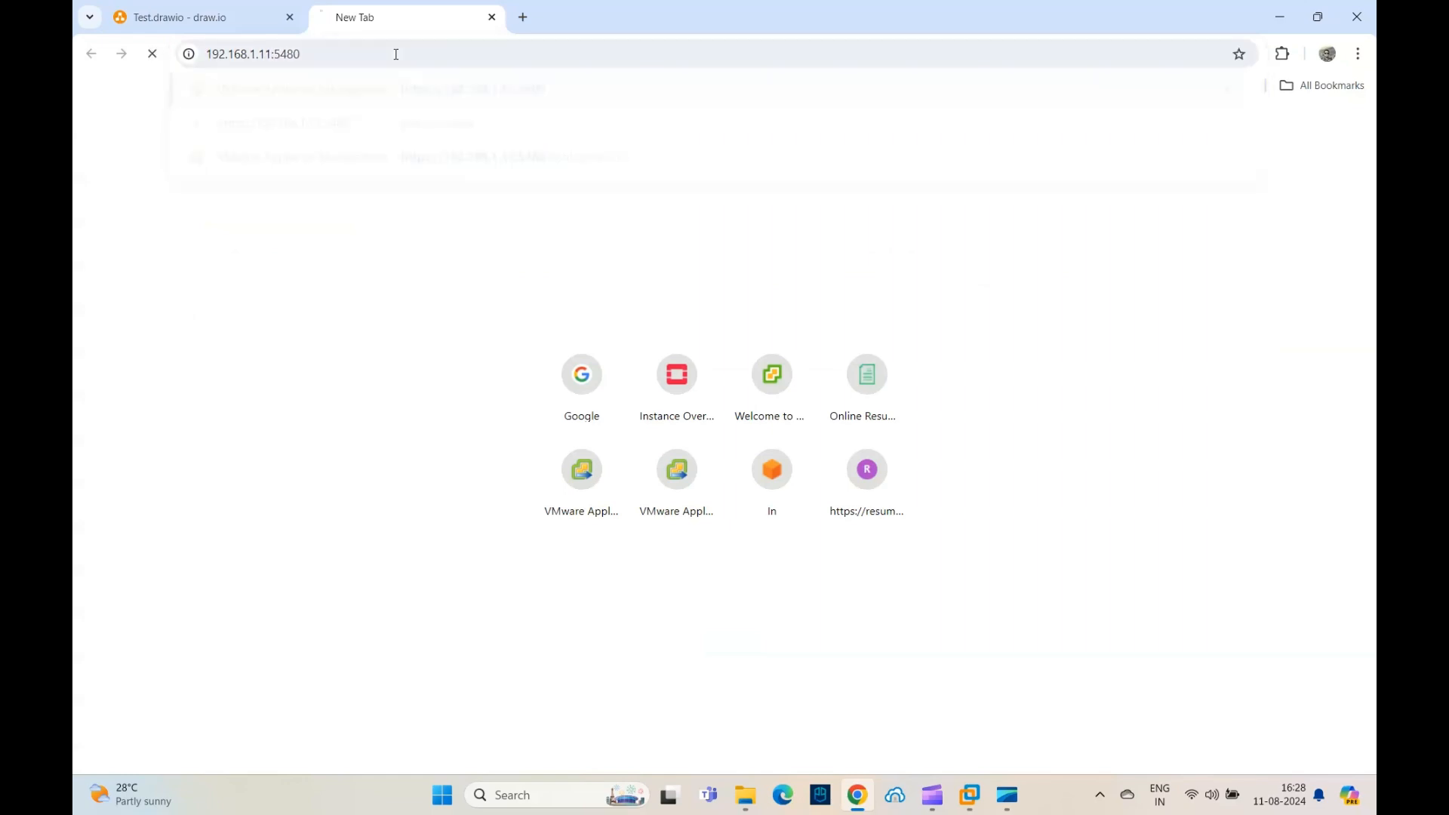
left_click(506, 507)
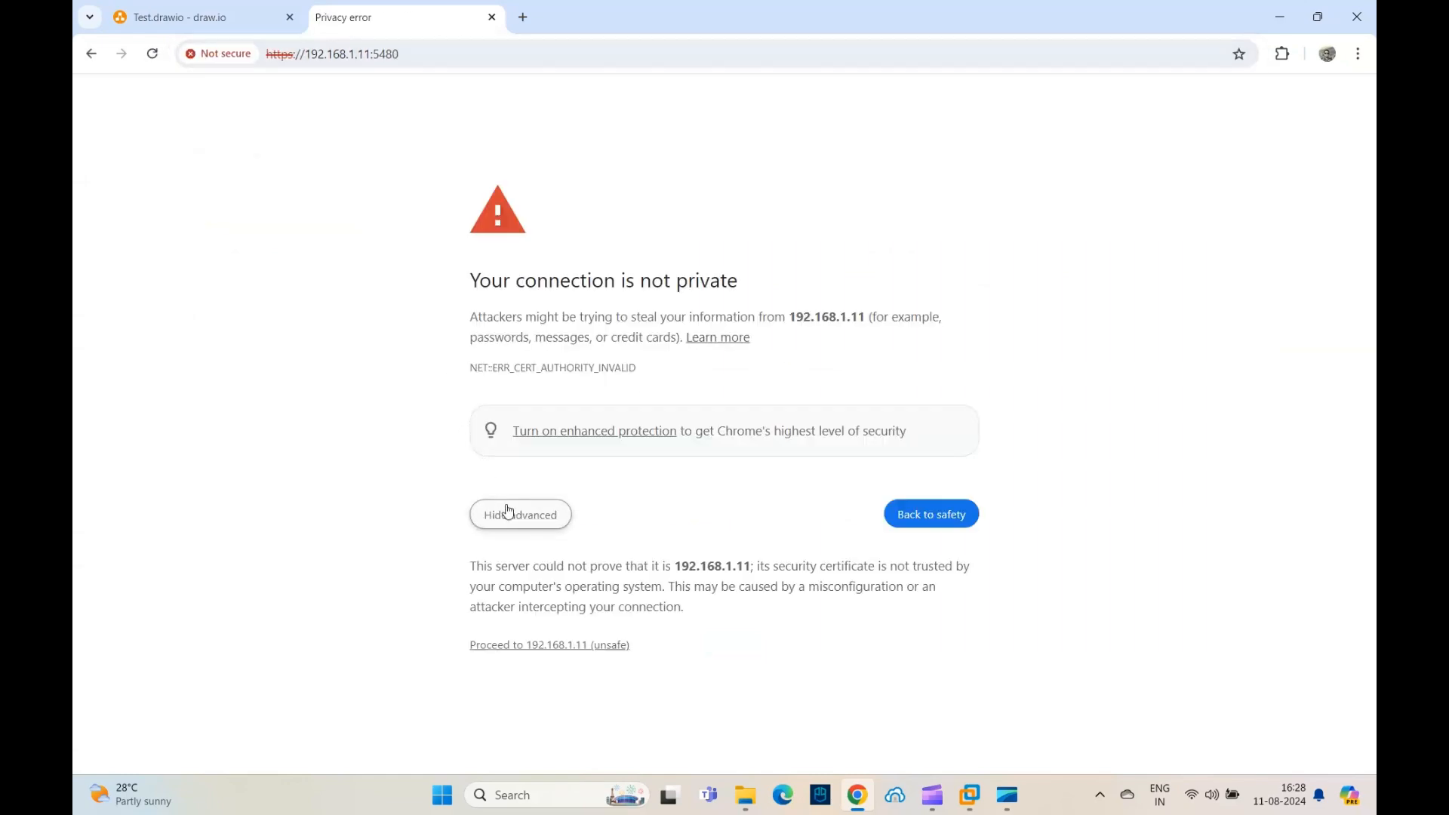
left_click(545, 646)
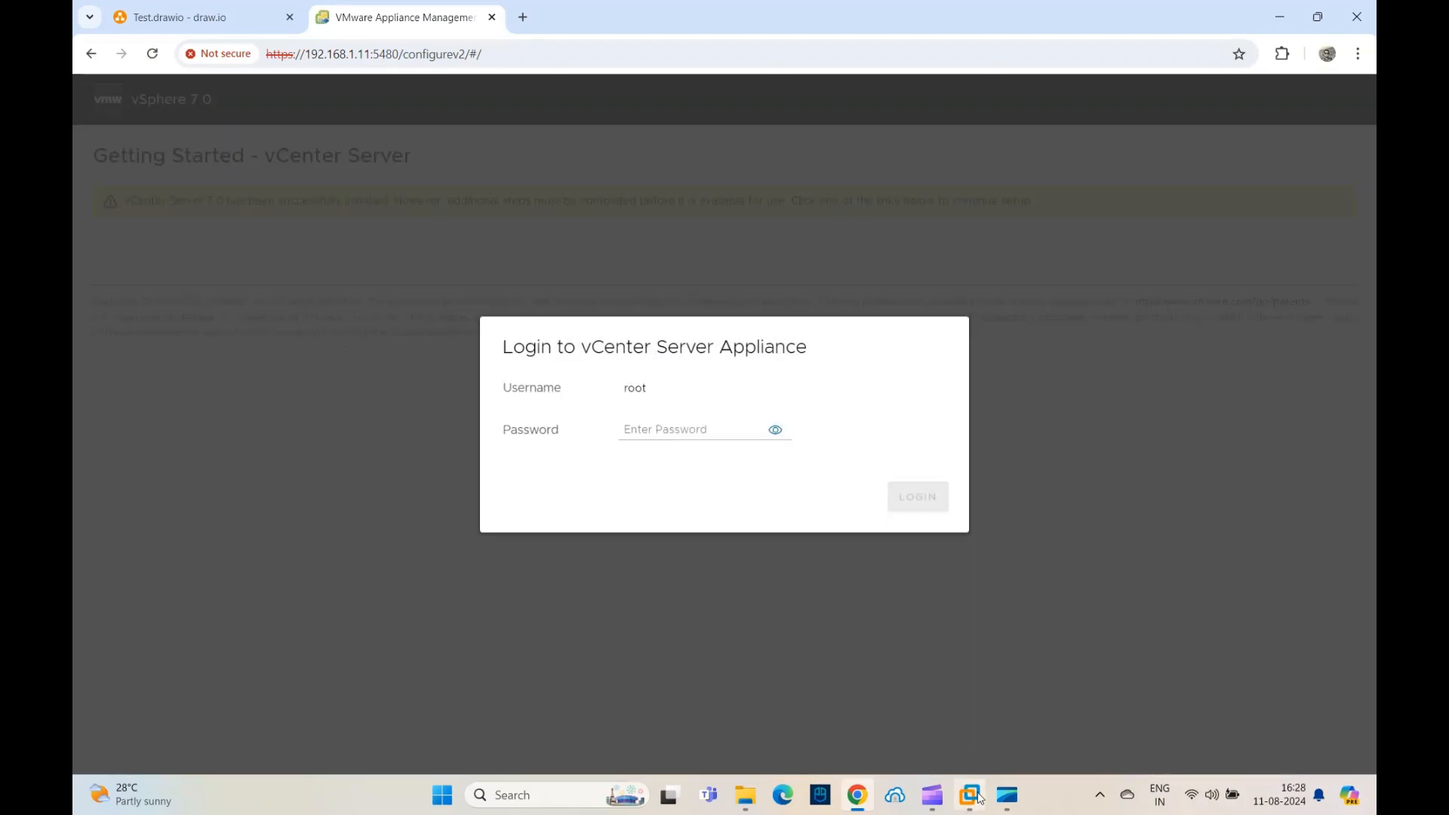
Switch to VMware Workstation and check the appliance's configuration URL on the vCenter console
mouse_move(978, 798)
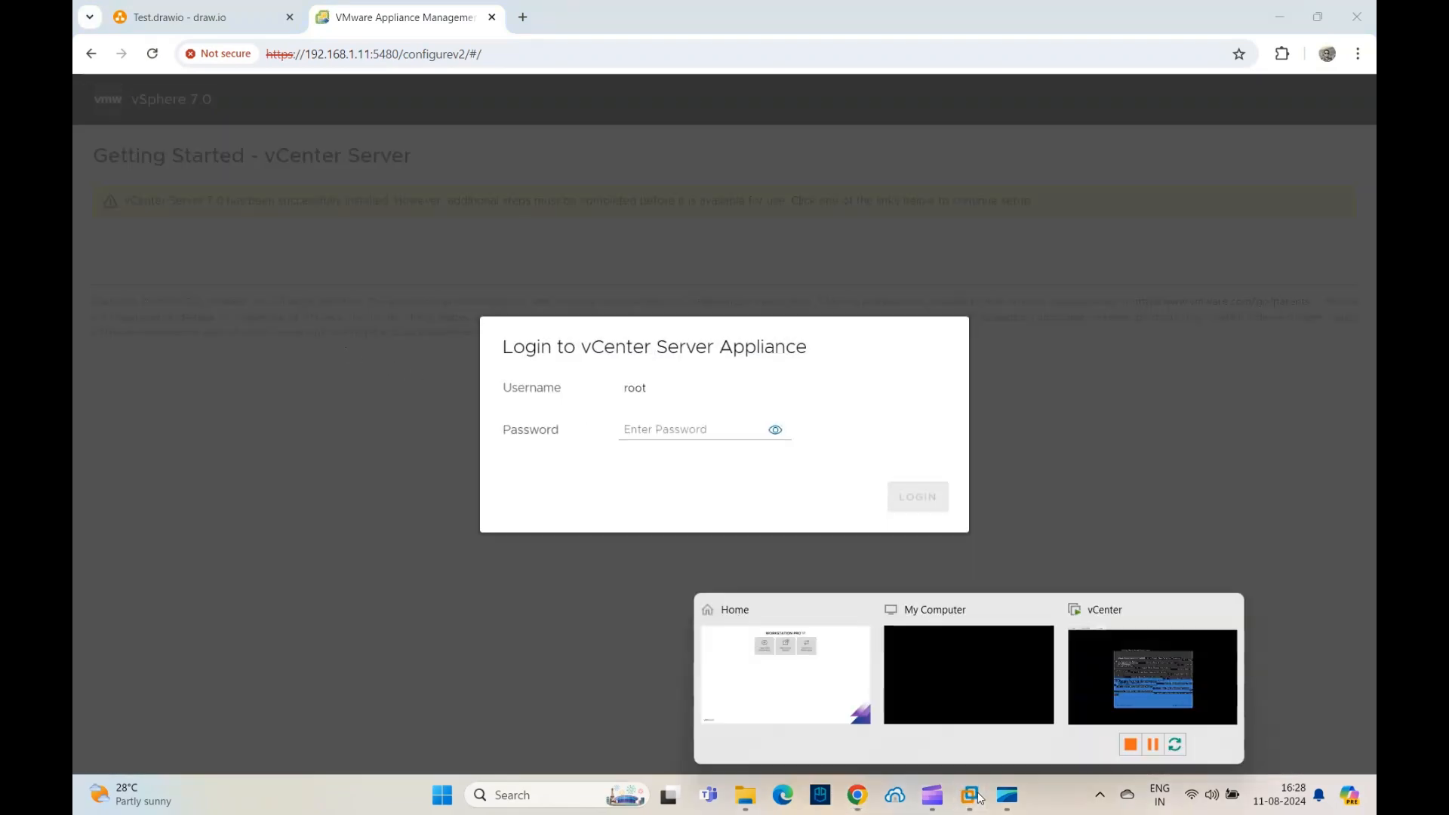
left_click(1123, 690)
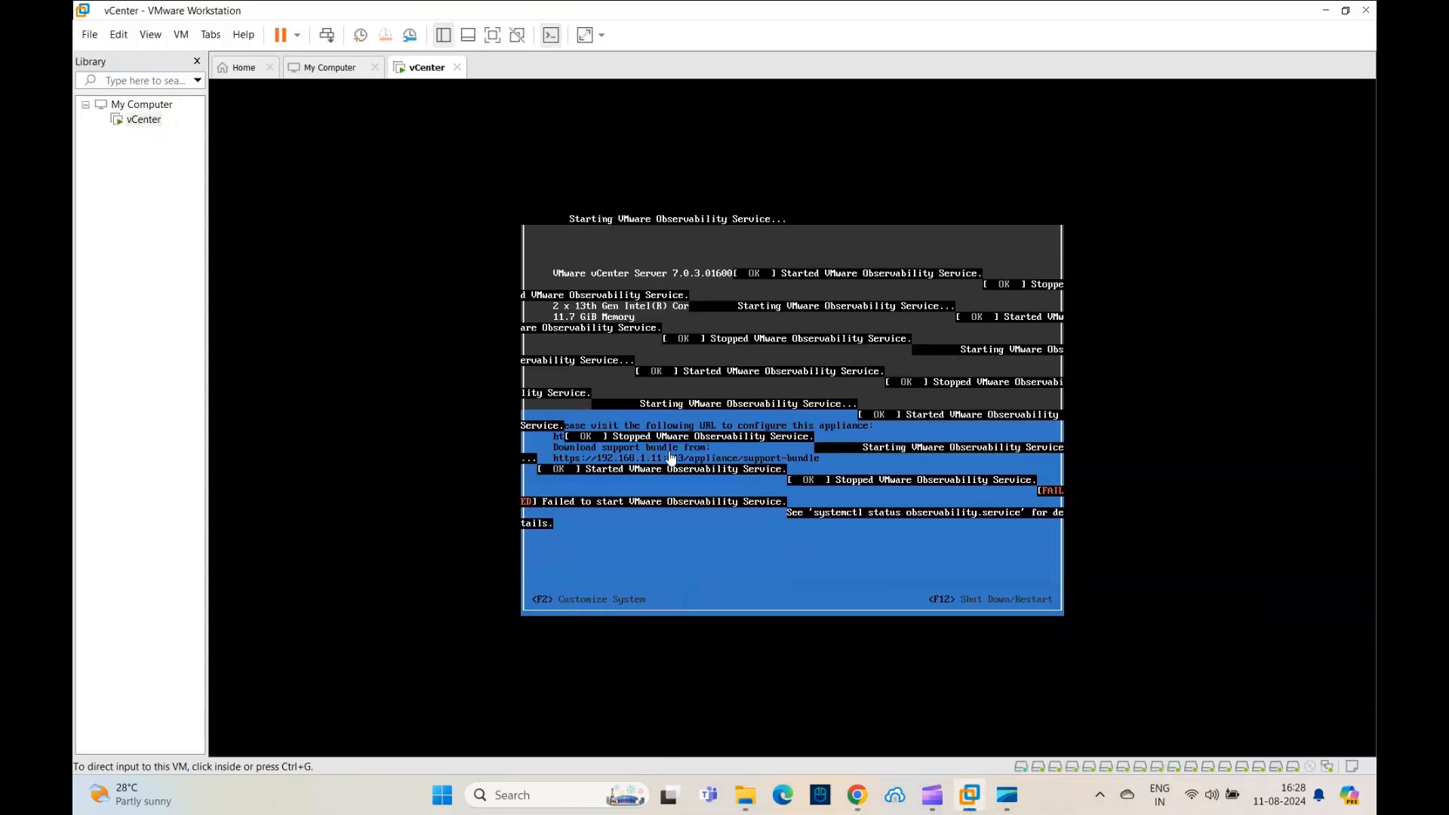
left_click(724, 466)
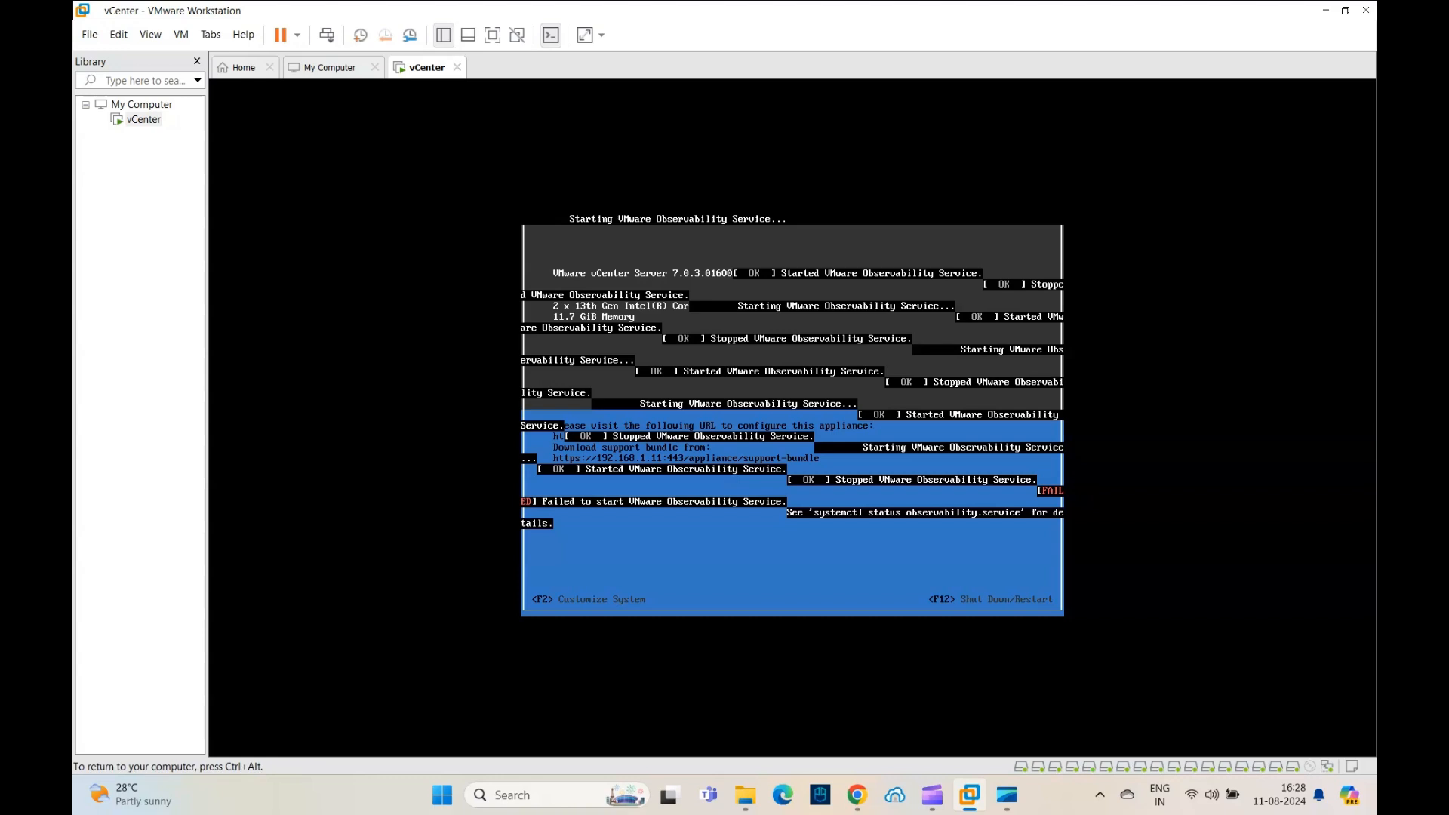
key("ctrl+alt")
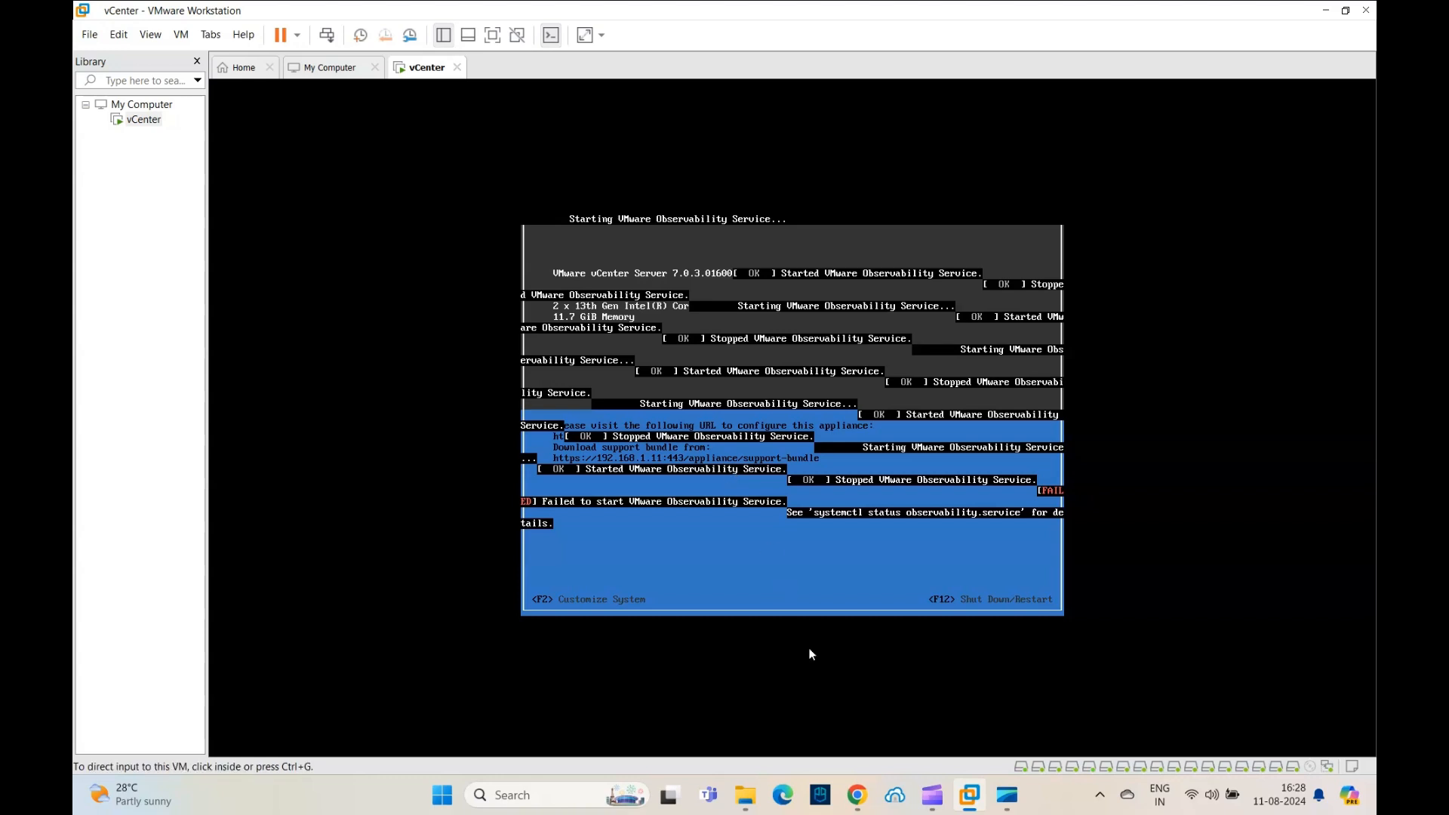
Return to Chrome and log in to the vCenter Server Appliance as root with the account password
left_click(856, 794)
left_click(657, 427)
type("•")
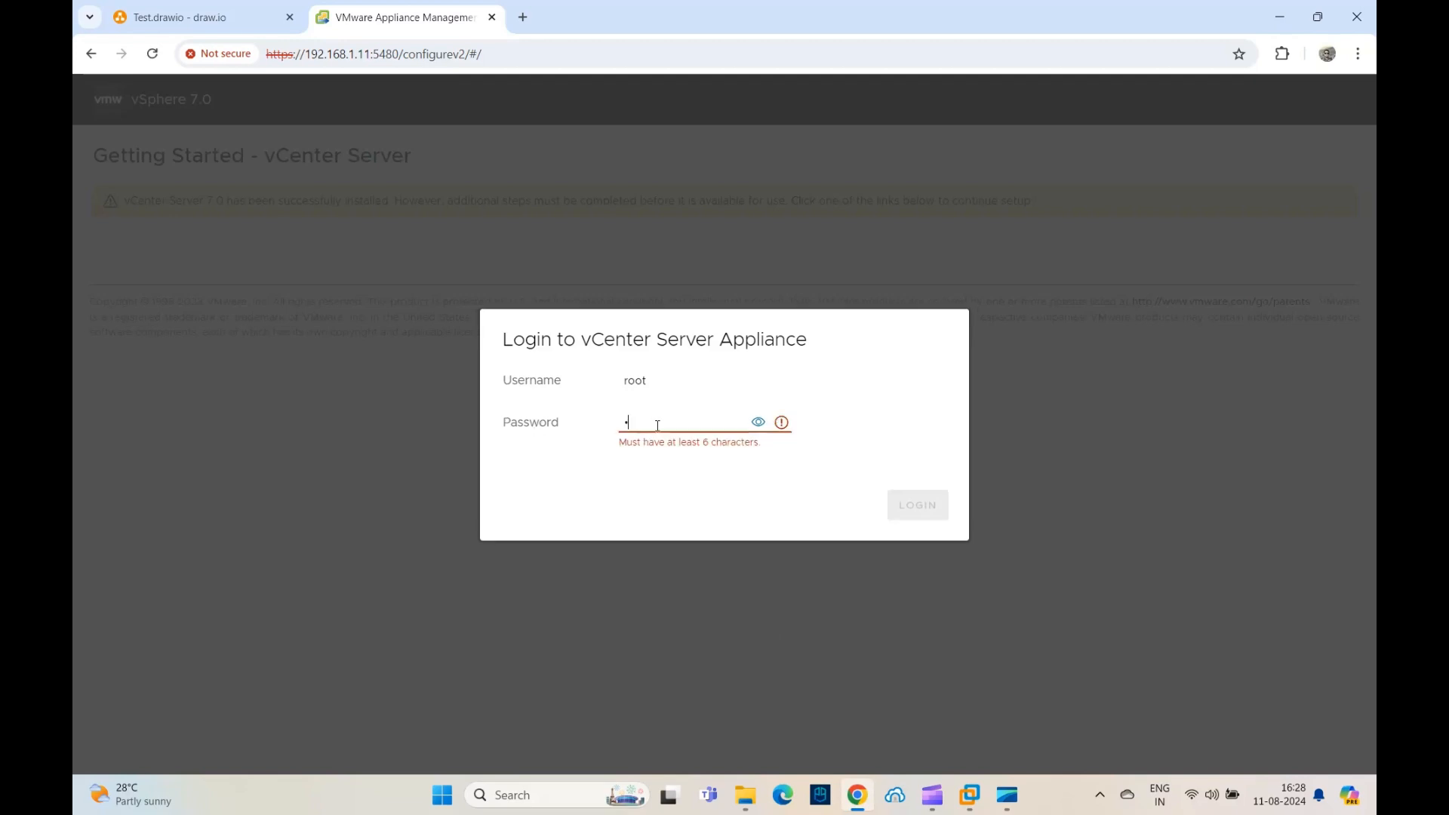
type("••••••")
key("Return")
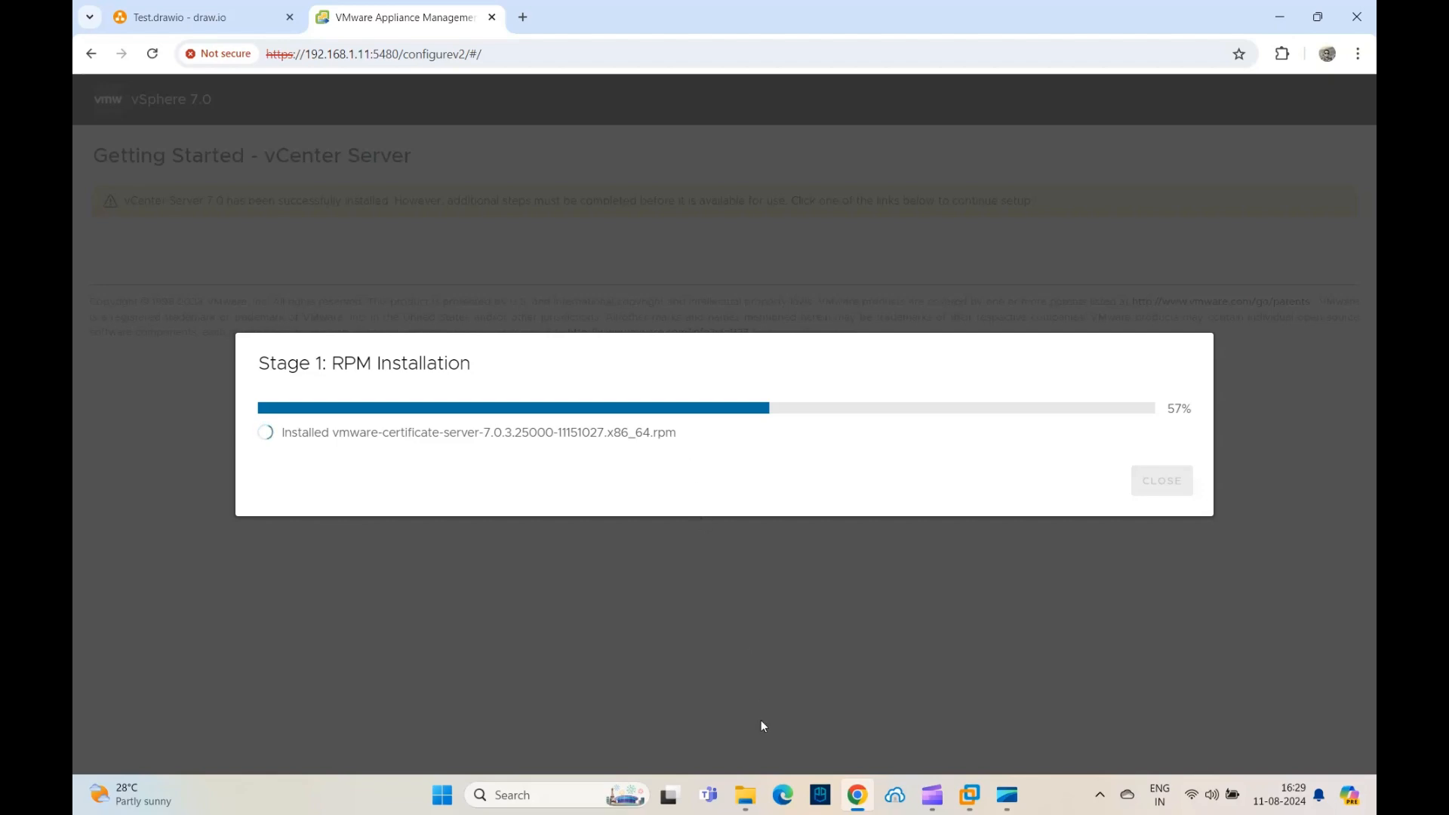
Check the refreshed free space on drive C: in File Explorer, and close the window
left_click(747, 798)
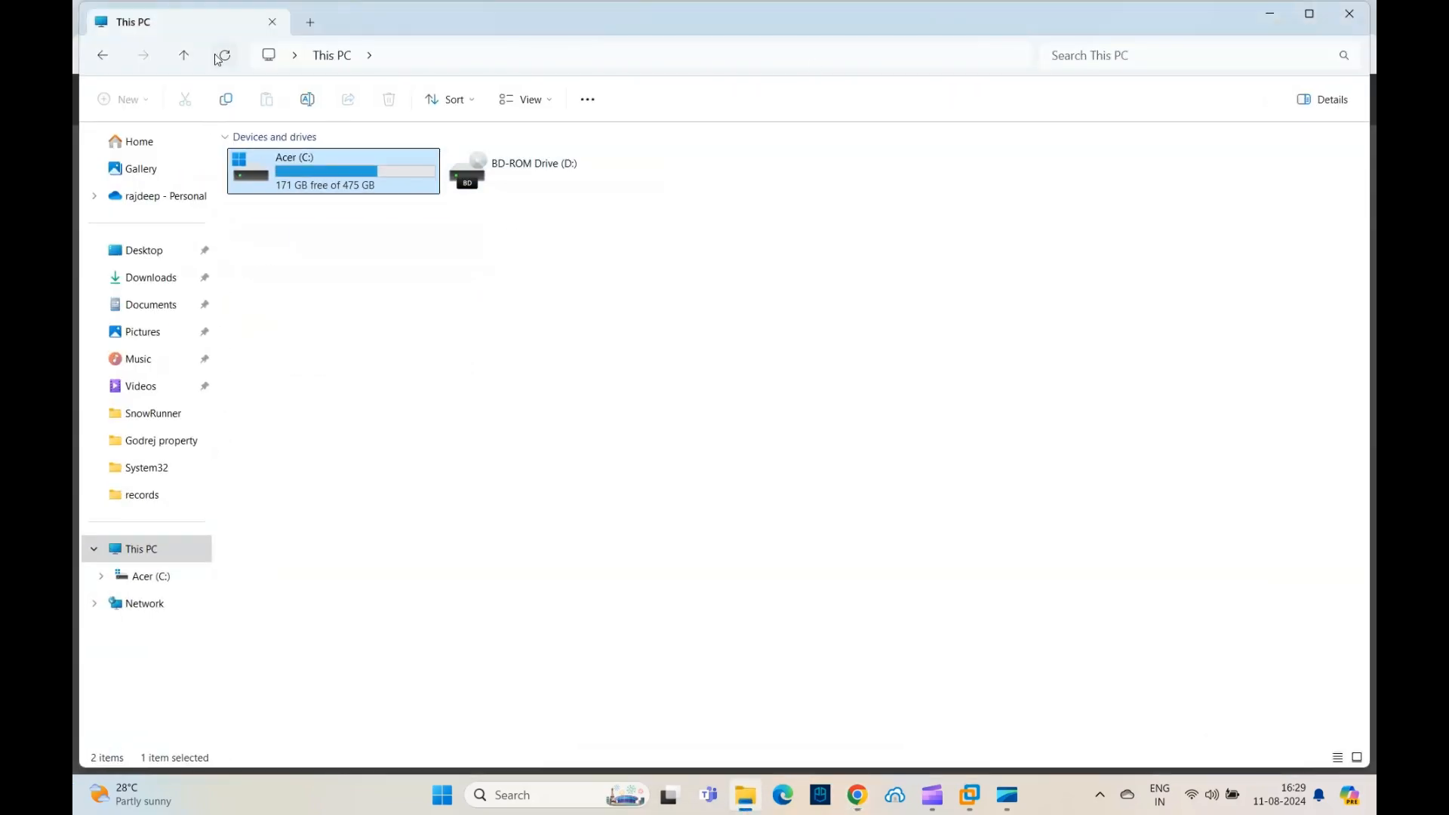
left_click(219, 54)
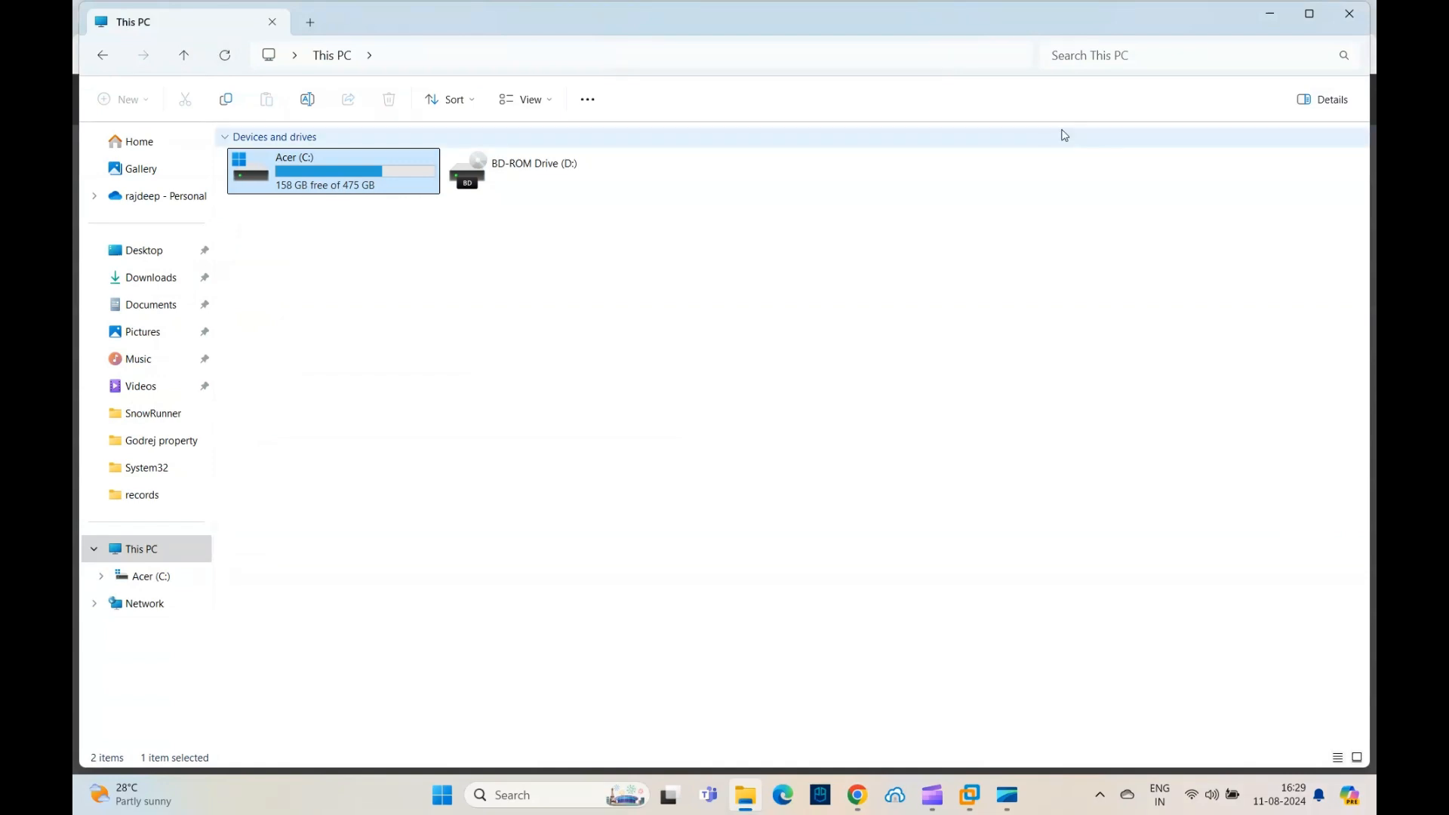
left_click(1349, 13)
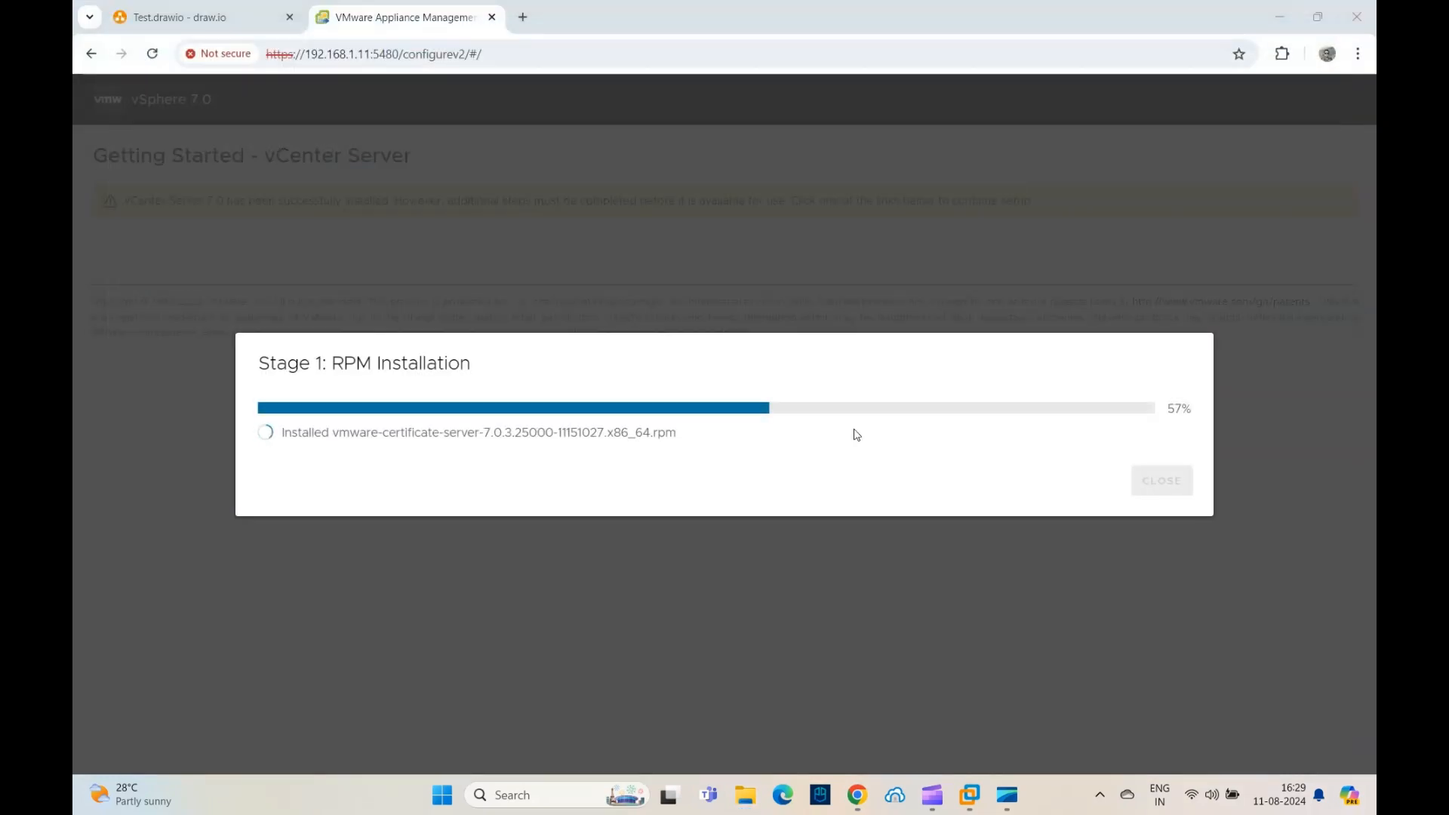